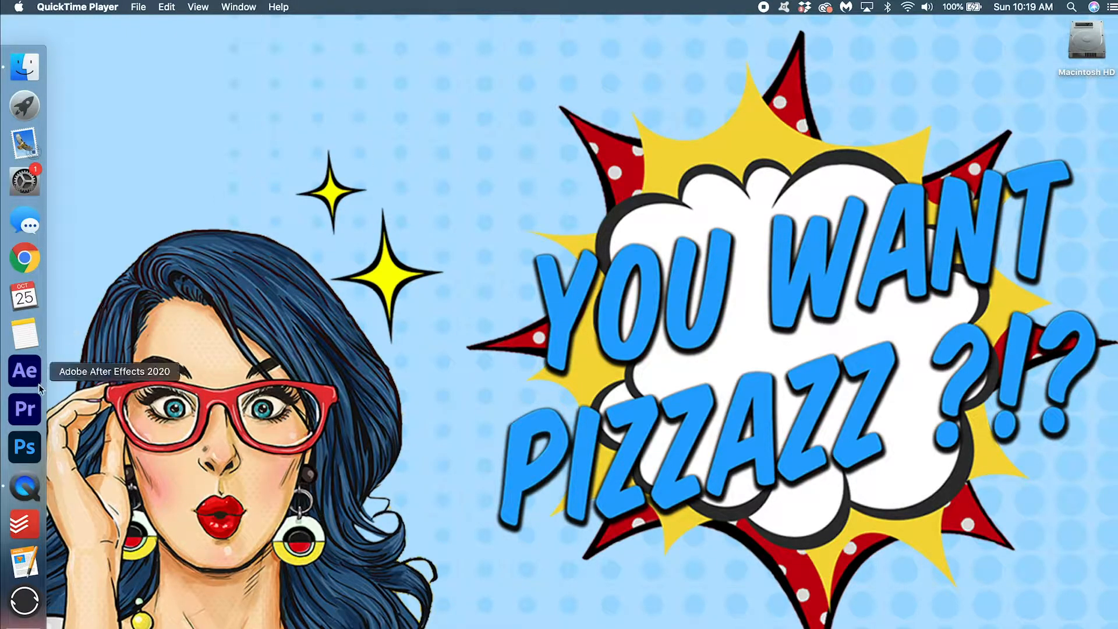
Switch to Premiere Pro and start a new project named YWP_PremiereBasicsCourse_20201025.
{"action": "left_click", "coordinate": [32, 409]}
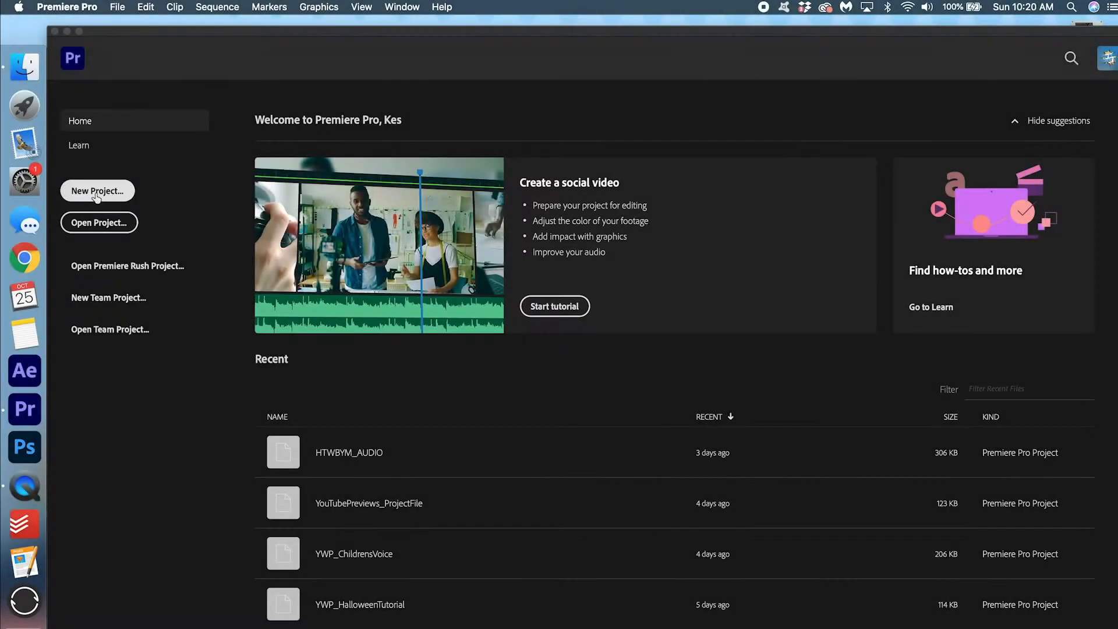
{"action": "left_click", "coordinate": [96, 193]}
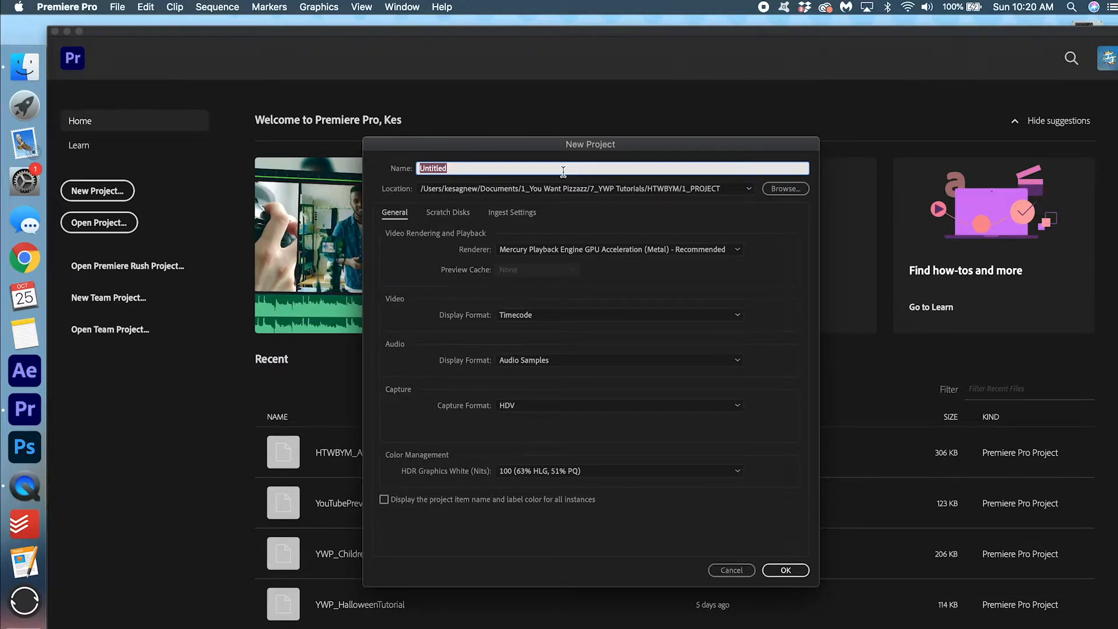
{"action": "key", "text": "BackSpace"}
{"action": "type", "text": "YWP_PremiereBasicsCourse_20201025"}
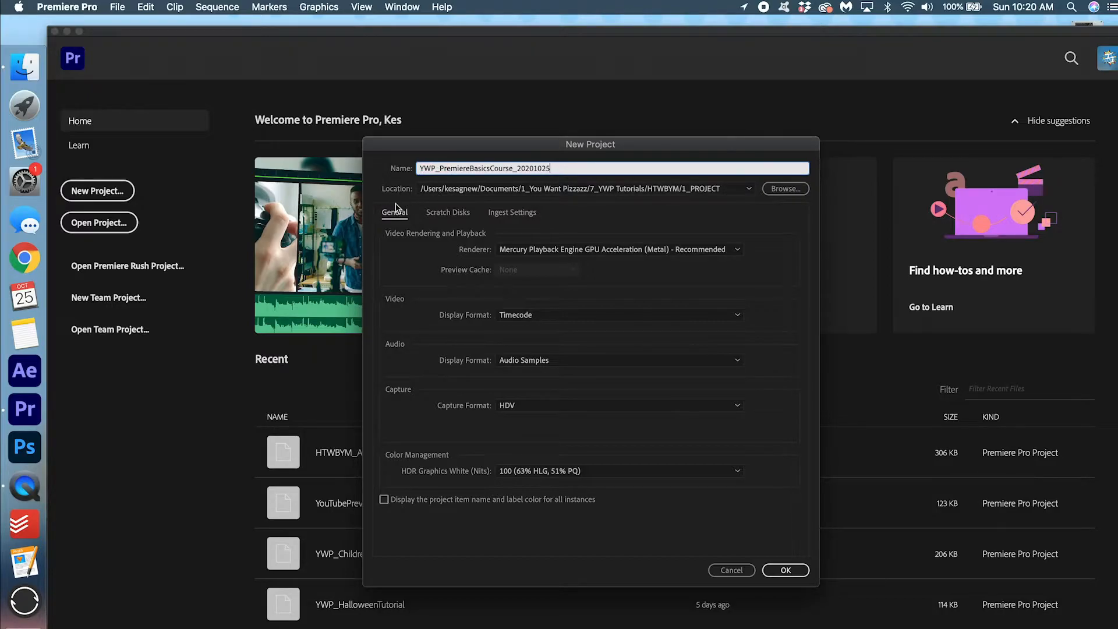
Create the project in a new Desktop folder named "YWP Premiere Basics Course".
{"action": "left_click", "coordinate": [787, 189]}
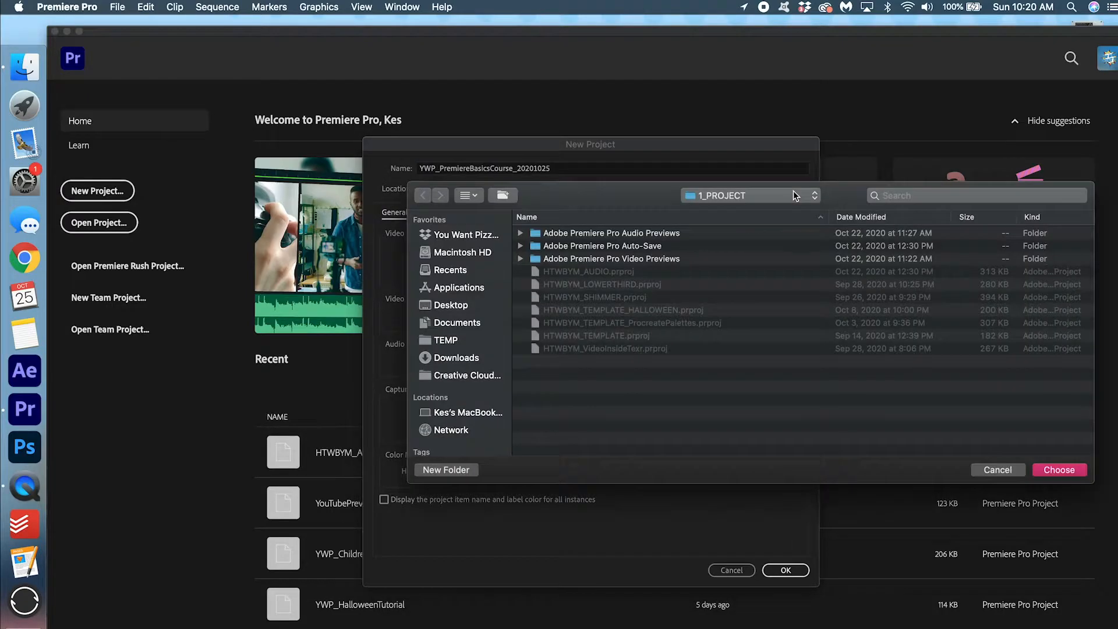
{"action": "left_click", "coordinate": [456, 305]}
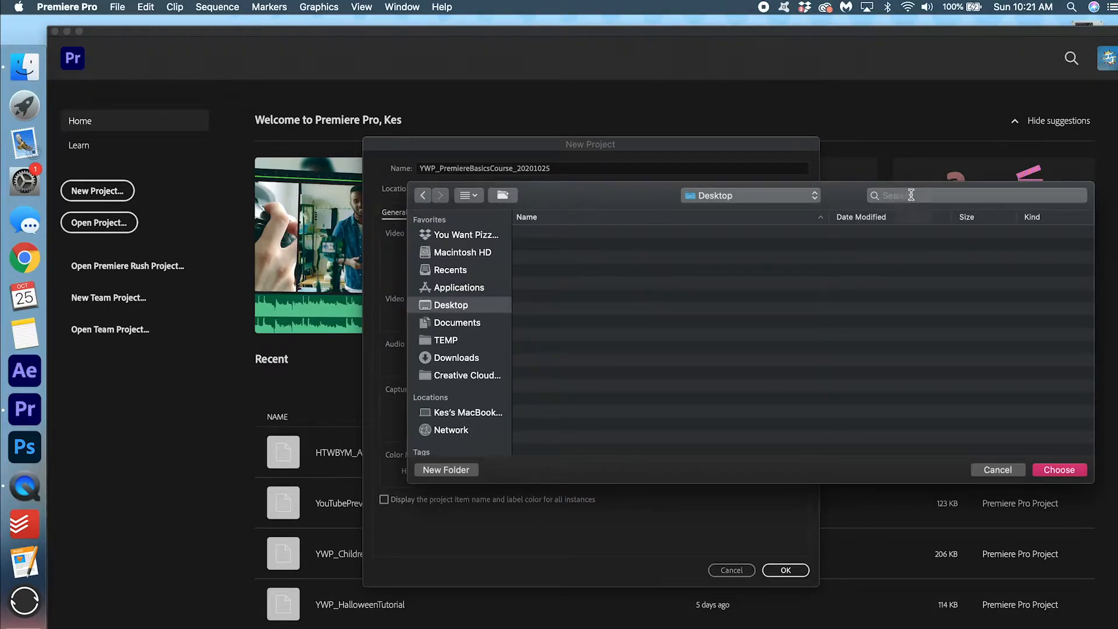
{"action": "left_click", "coordinate": [466, 471]}
{"action": "type", "text": "YWP"}
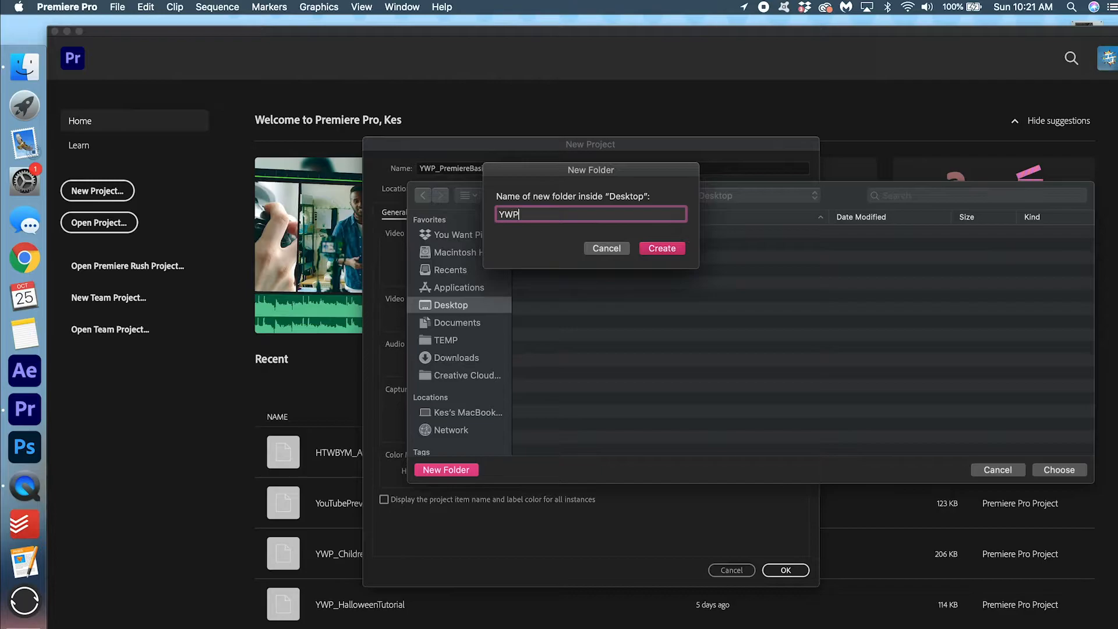
{"action": "type", "text": " Premiere Basics Course"}
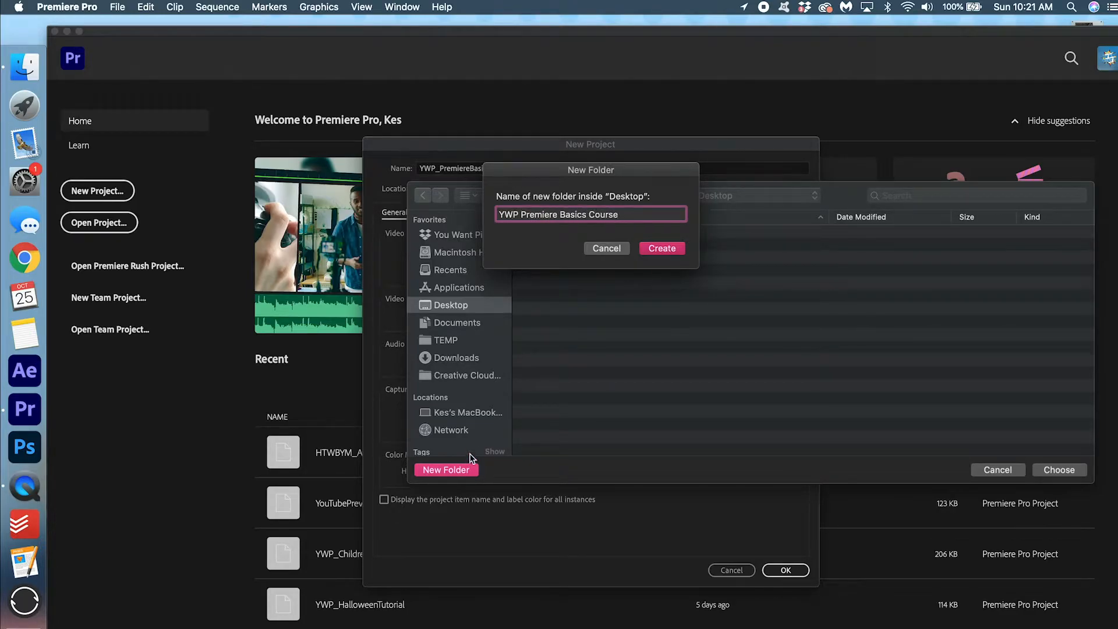
{"action": "left_click", "coordinate": [669, 249]}
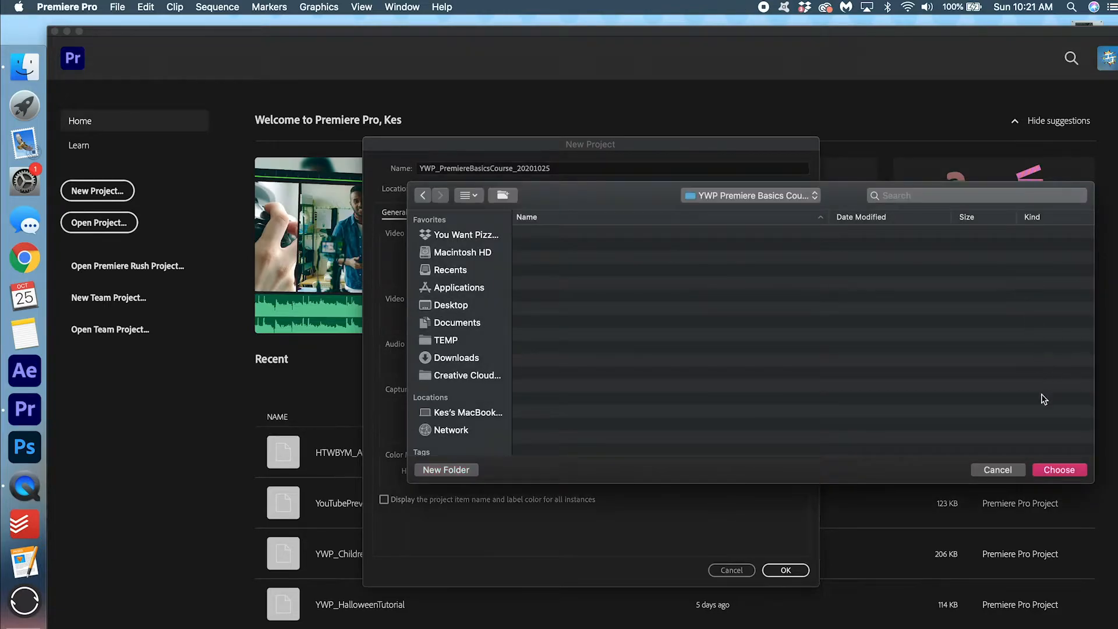
{"action": "left_click", "coordinate": [1058, 470]}
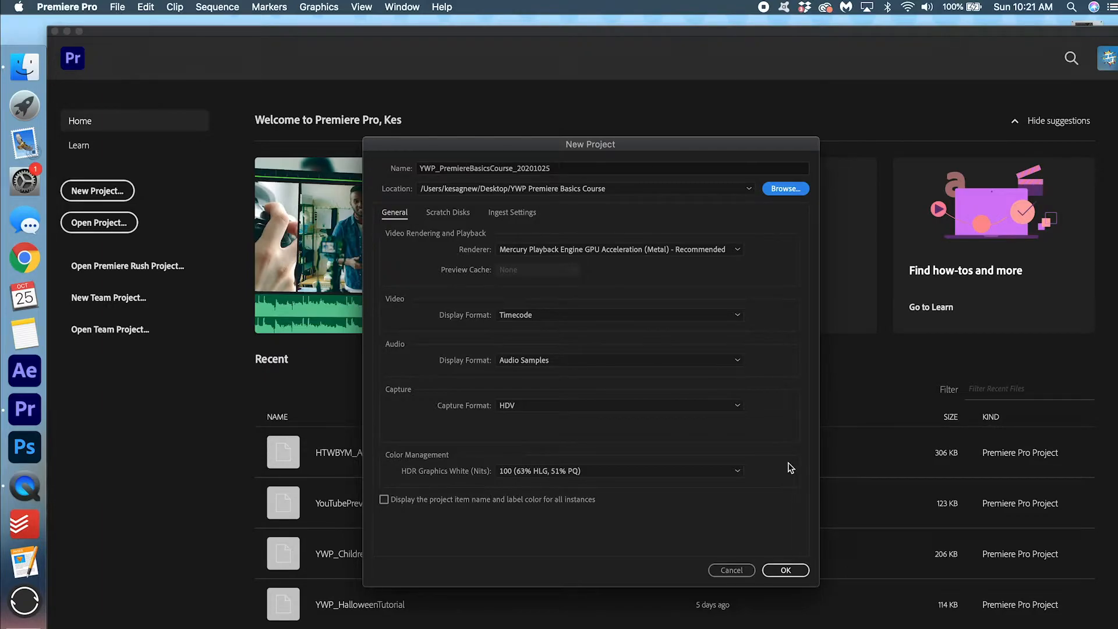
{"action": "left_click", "coordinate": [786, 570]}
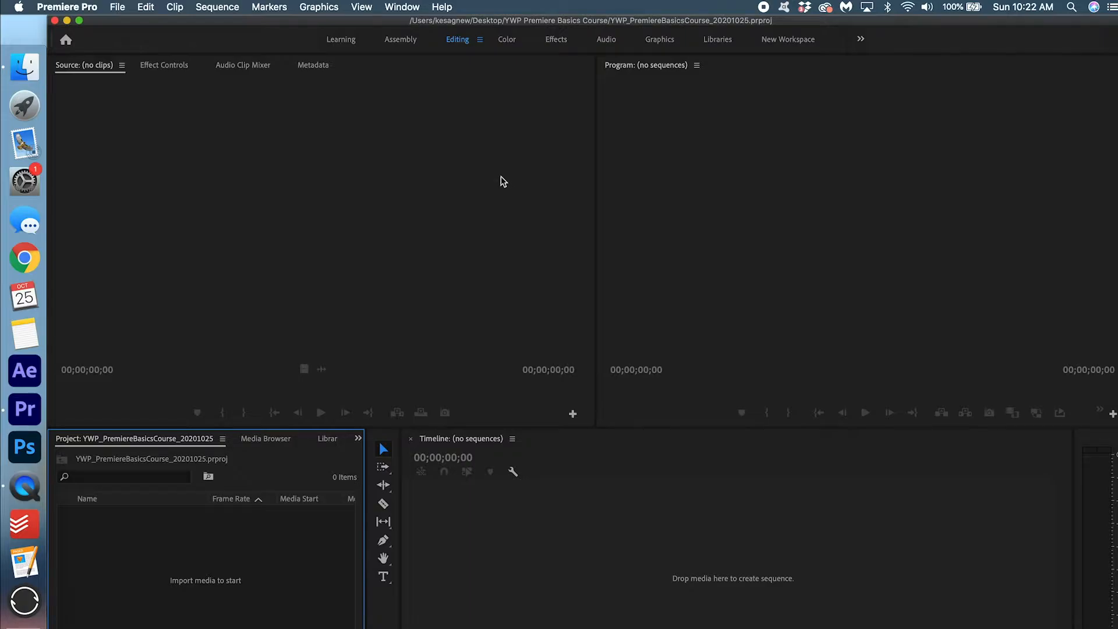
Close the Metadata and Audio Clip Mixer panels in the source monitor group.
{"action": "left_click", "coordinate": [402, 7]}
{"action": "mouse_move", "coordinate": [398, 23]}
{"action": "left_click", "coordinate": [309, 68]}
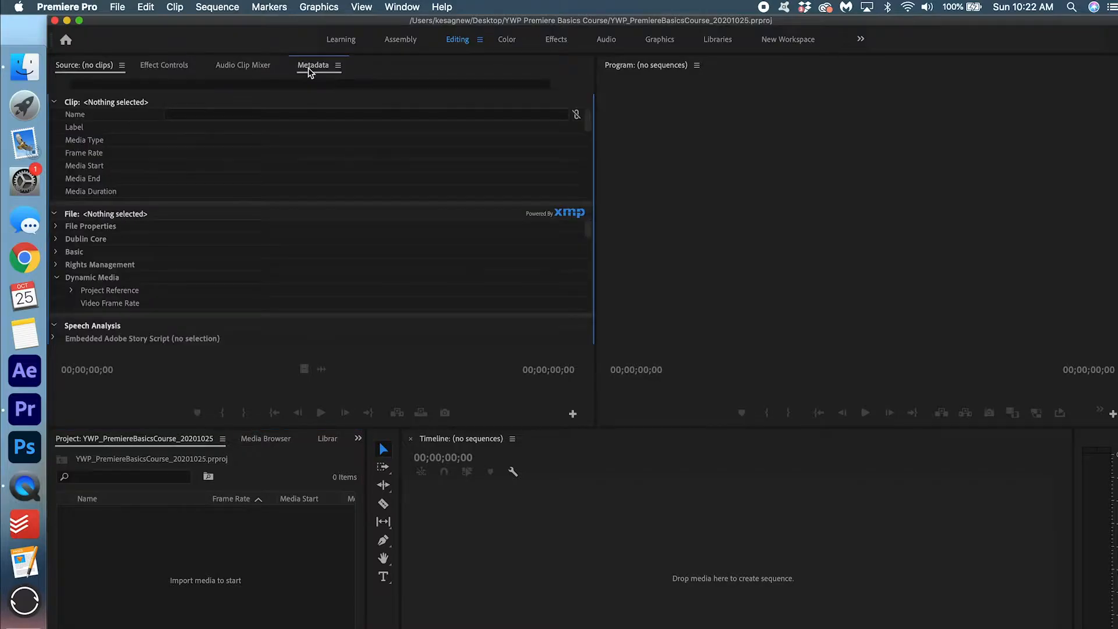
{"action": "left_click", "coordinate": [338, 65]}
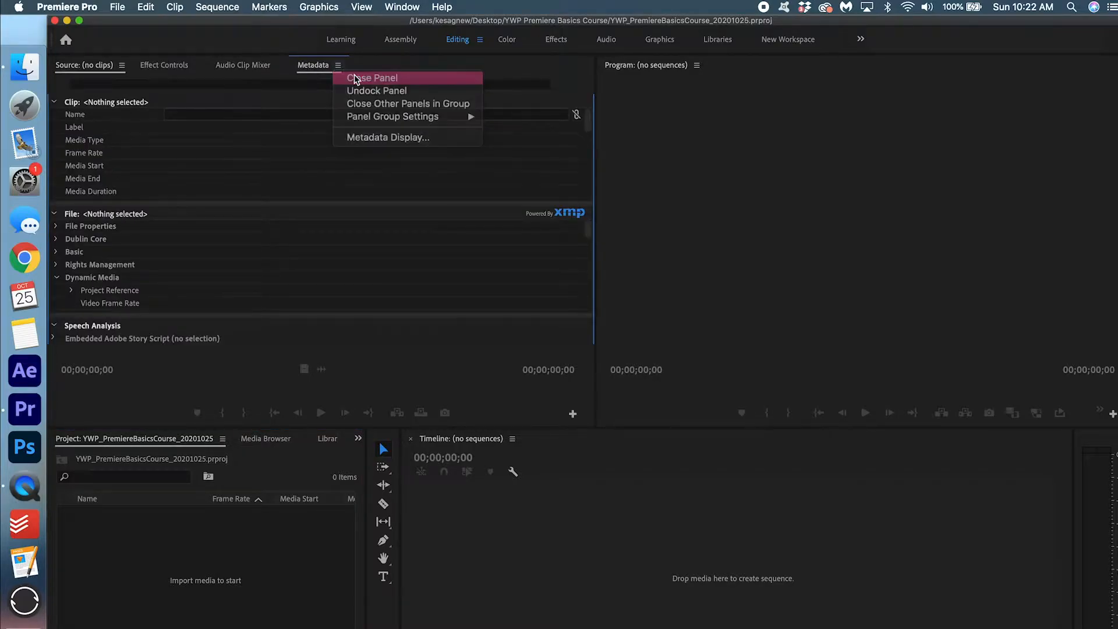
{"action": "left_click", "coordinate": [354, 78]}
{"action": "left_click", "coordinate": [284, 66]}
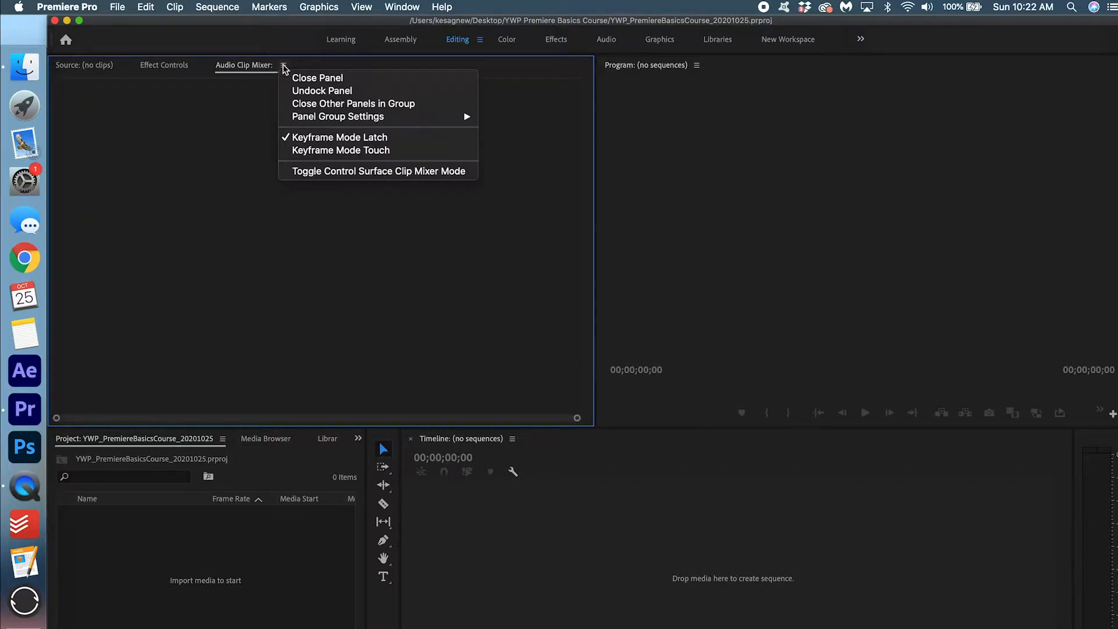
{"action": "left_click", "coordinate": [355, 78]}
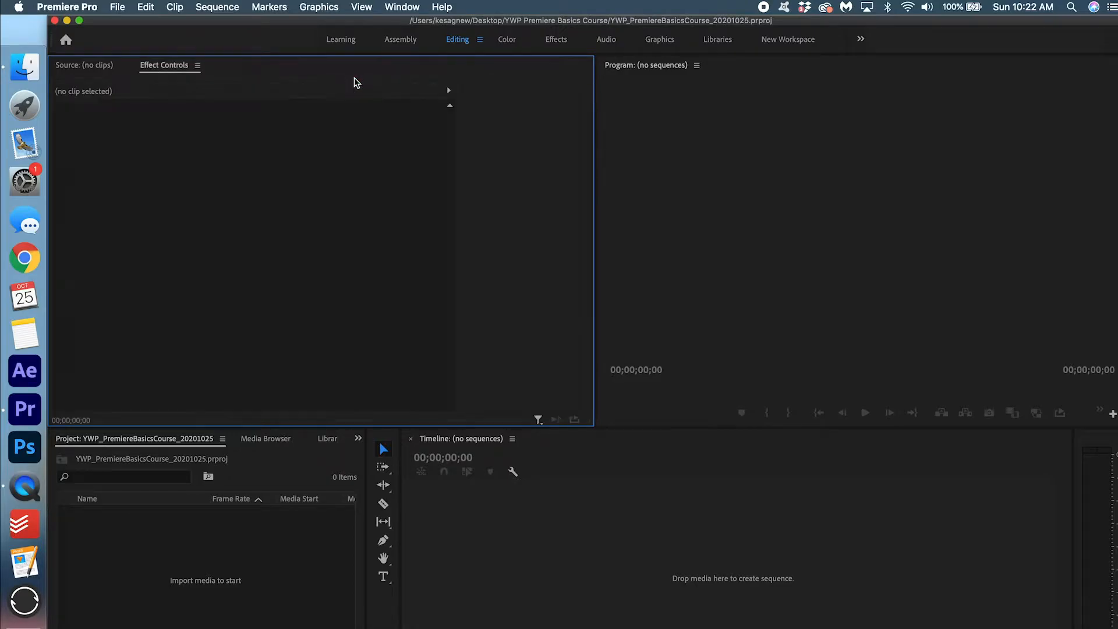
Close the Media Browser, Libraries and Info panels in the project panel group.
{"action": "left_click", "coordinate": [284, 443]}
{"action": "left_click", "coordinate": [298, 439]}
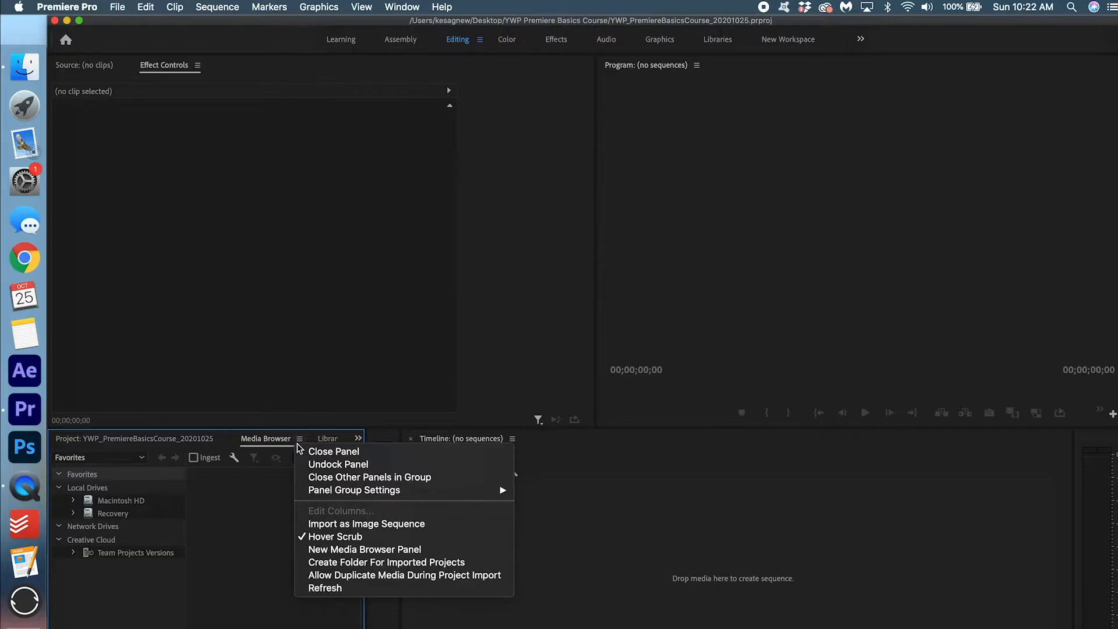
{"action": "left_click", "coordinate": [333, 451]}
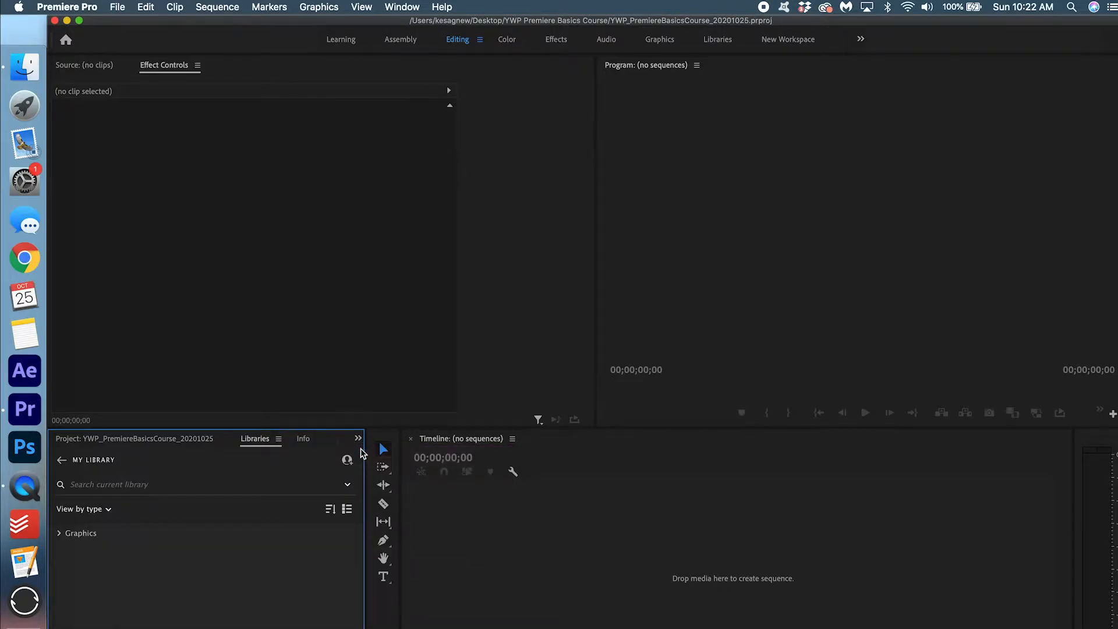
{"action": "left_click", "coordinate": [278, 440]}
{"action": "left_click", "coordinate": [327, 452]}
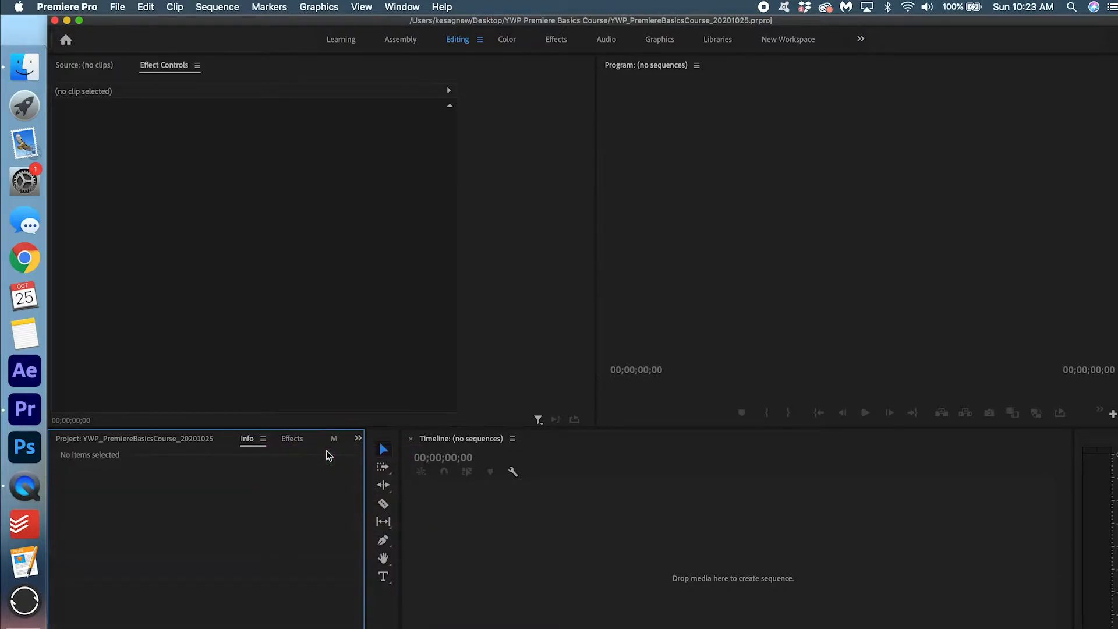
{"action": "left_click", "coordinate": [262, 441]}
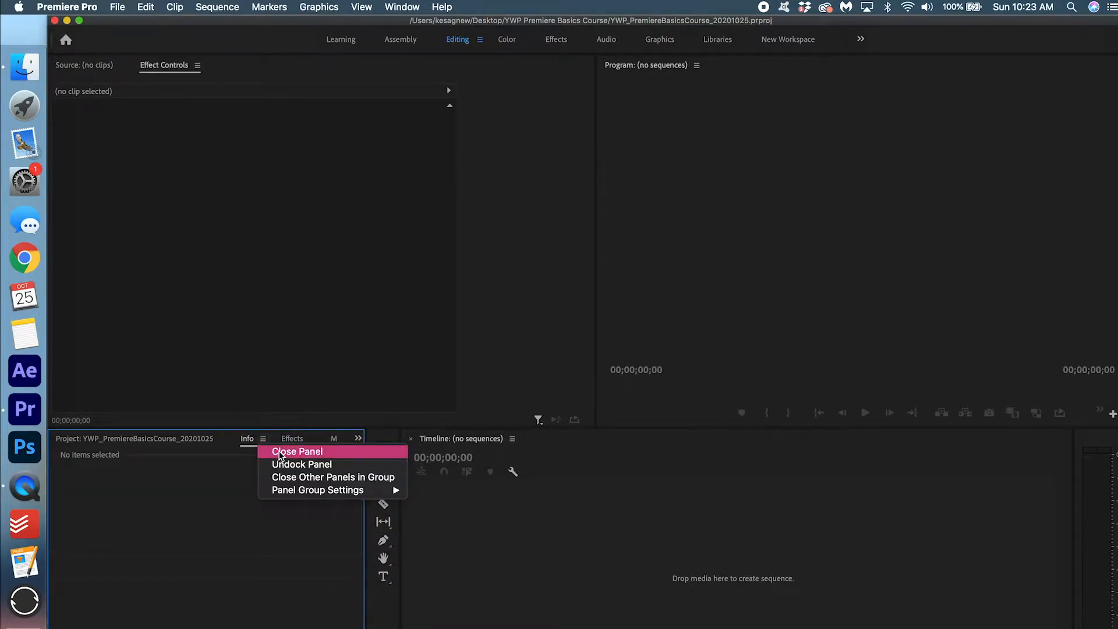
{"action": "left_click", "coordinate": [281, 454]}
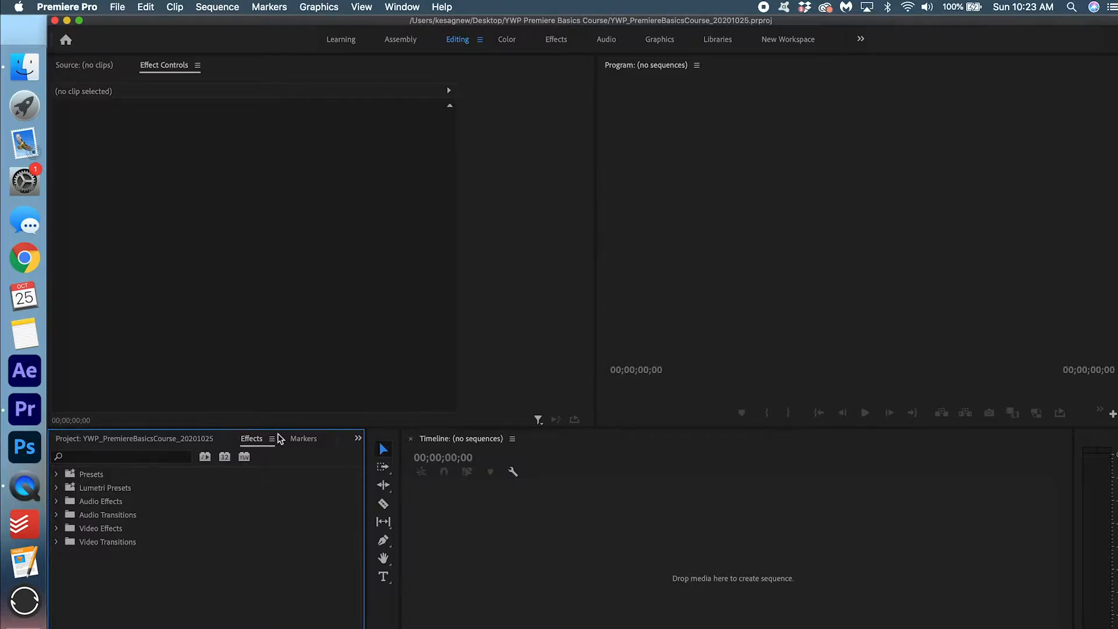
Close the Markers and History panels, keeping Effects beside the project panel.
{"action": "left_click", "coordinate": [307, 441]}
{"action": "left_click", "coordinate": [305, 440]}
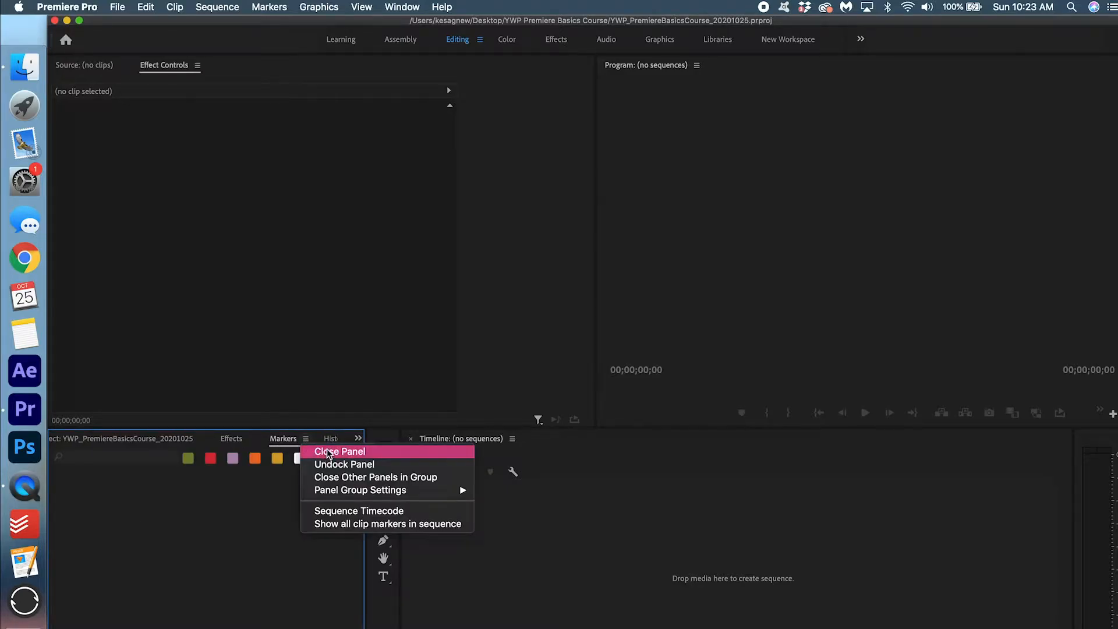
{"action": "left_click", "coordinate": [327, 452]}
{"action": "left_click", "coordinate": [324, 440]}
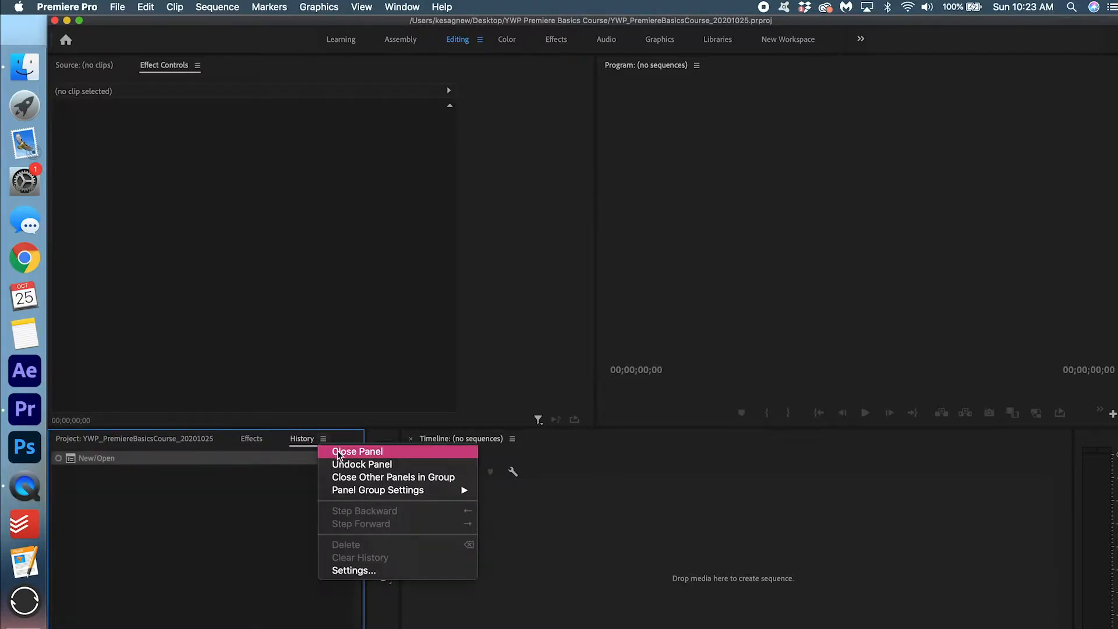
{"action": "left_click", "coordinate": [339, 452]}
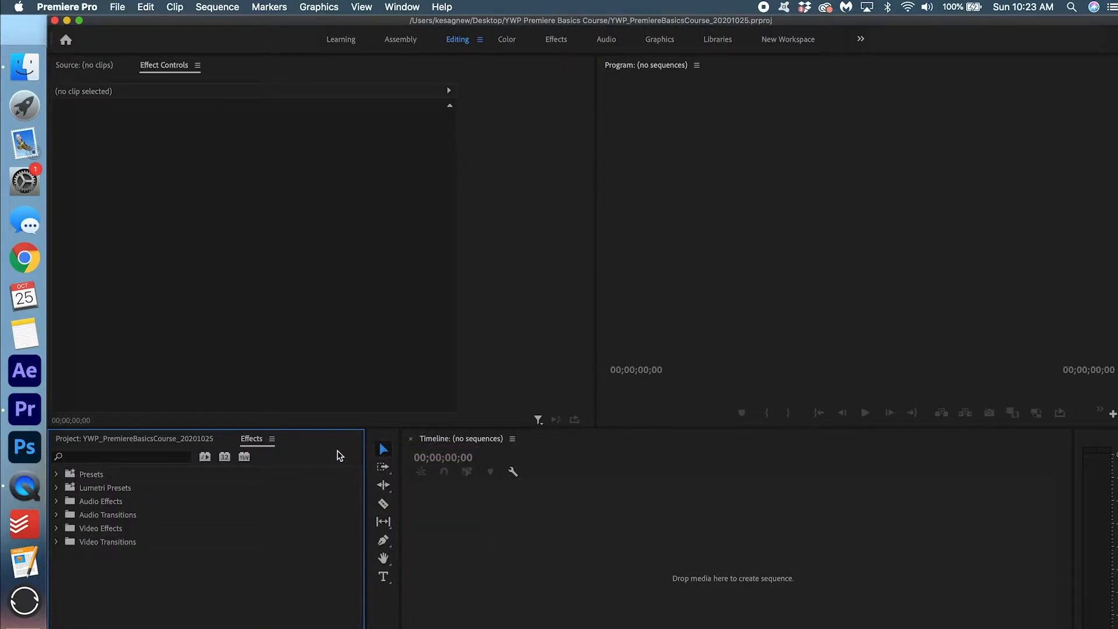
Add the Lumetri Color and Lumetri Scopes panels to the workspace.
{"action": "left_click", "coordinate": [414, 6]}
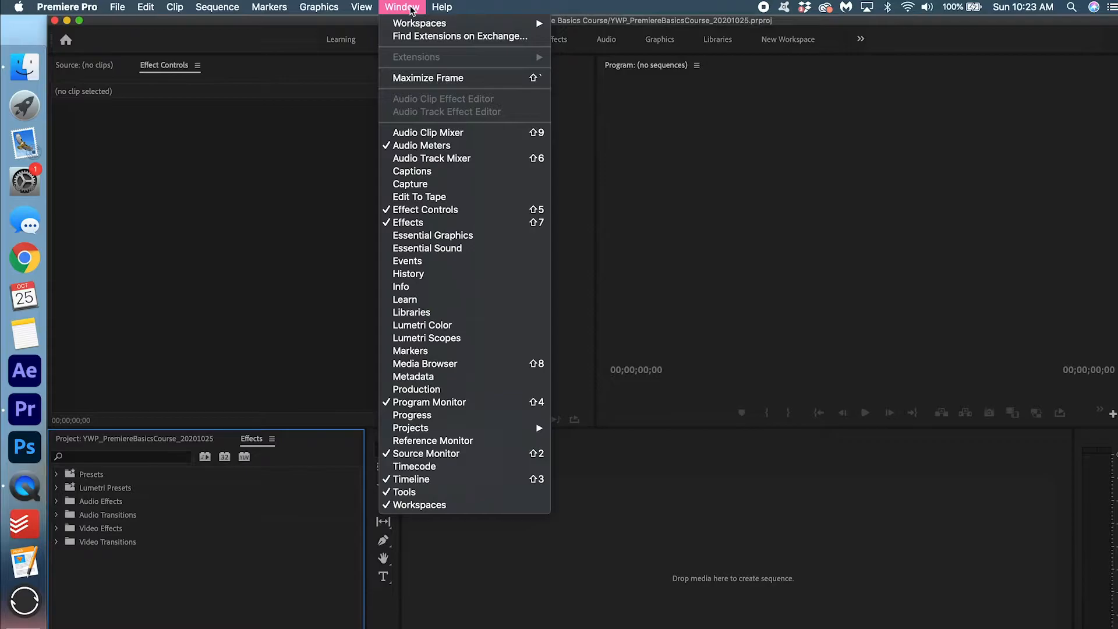
{"action": "left_click", "coordinate": [432, 328]}
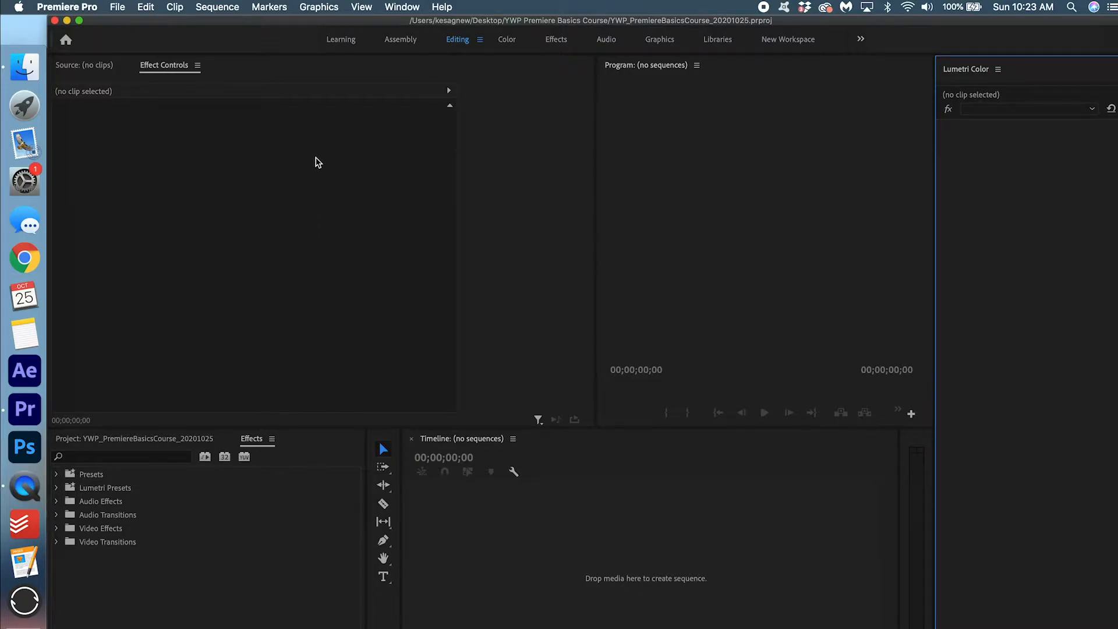
{"action": "left_click", "coordinate": [400, 8]}
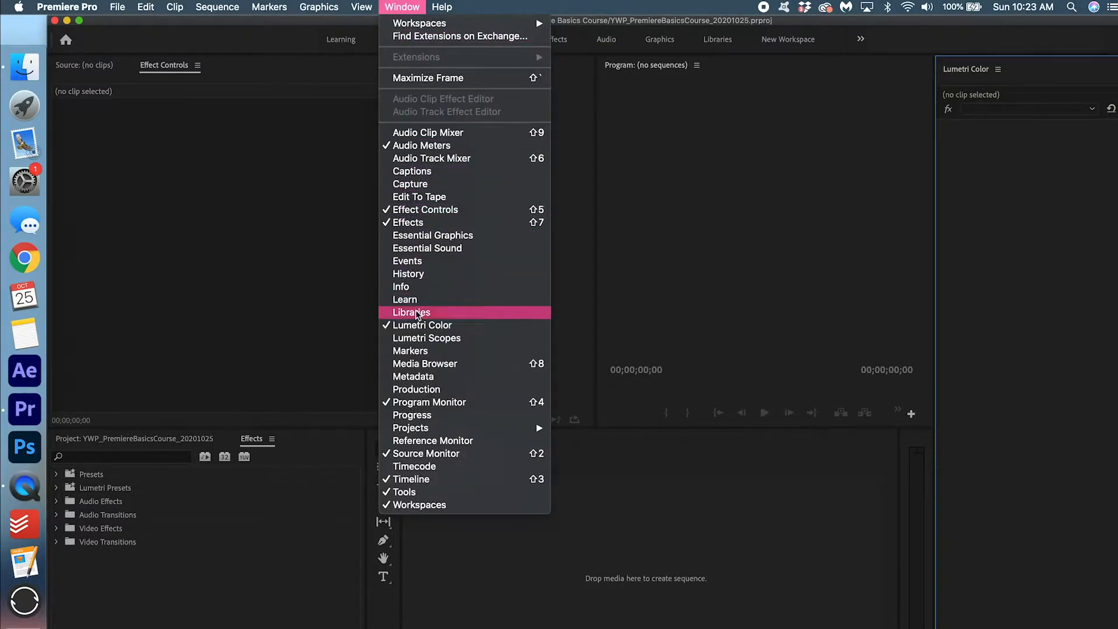
{"action": "left_click", "coordinate": [425, 339]}
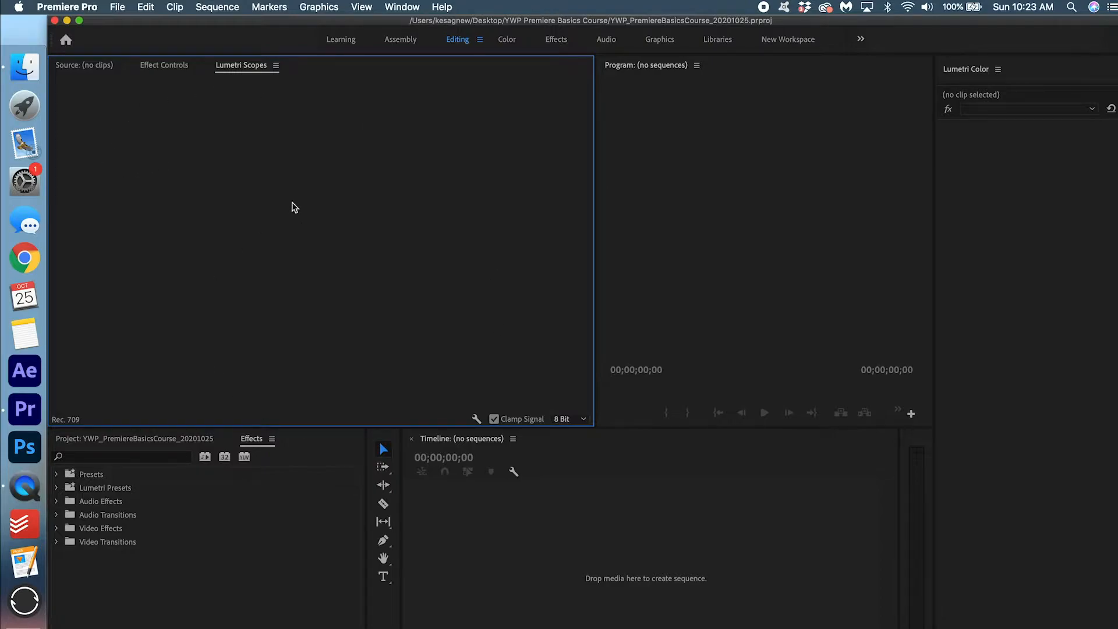
Narrow the Lumetri Scopes group to the project panel's width and slightly widen the audio meters.
{"action": "left_click_drag", "start_coordinate": [597, 181], "coordinate": [367, 184]}
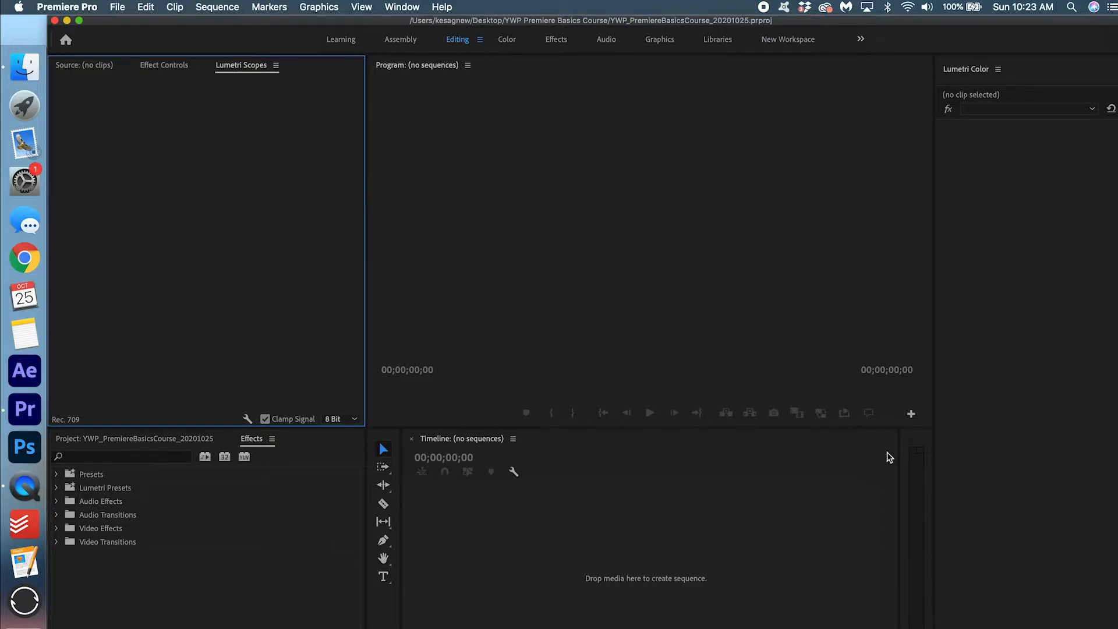
{"action": "left_click_drag", "start_coordinate": [900, 455], "coordinate": [889, 456]}
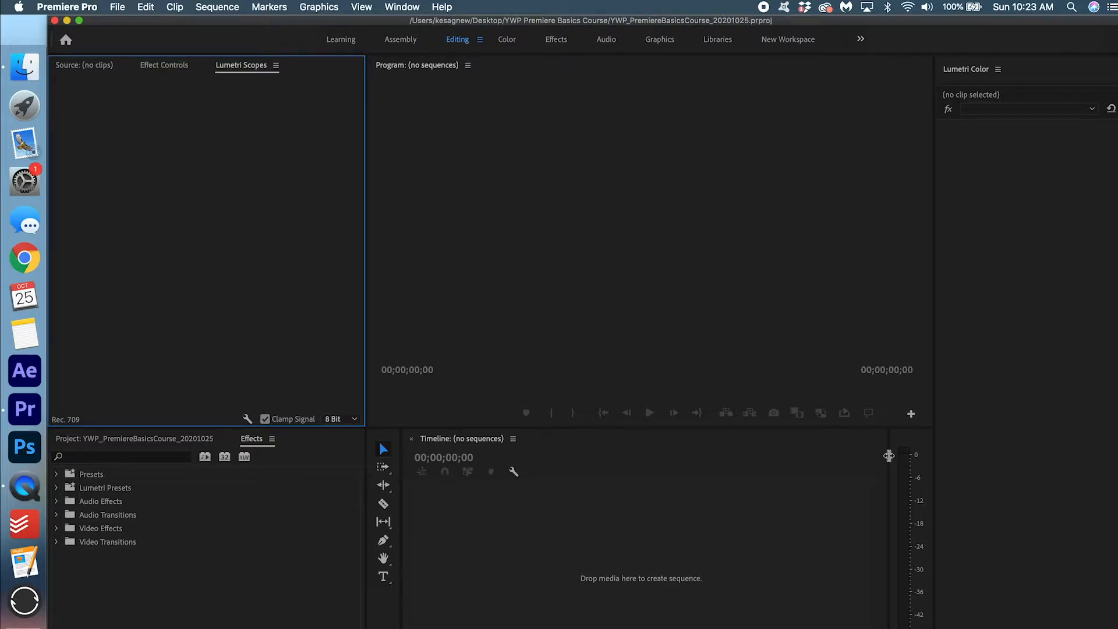
Save the current panel layout as a new workspace named "Custom Workspace".
{"action": "left_click", "coordinate": [413, 9]}
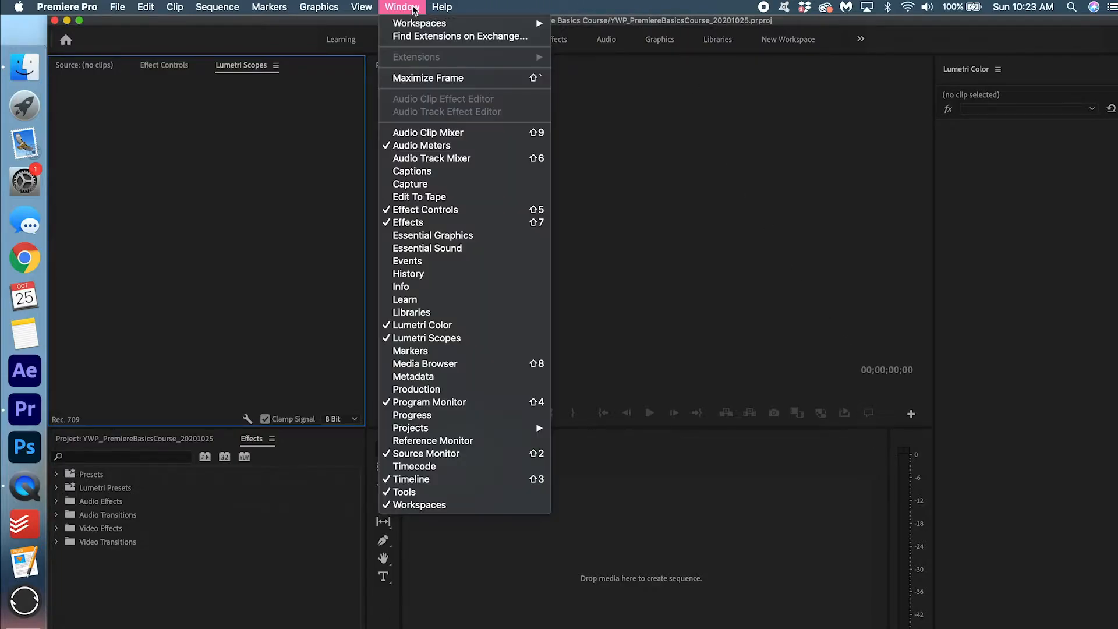
{"action": "mouse_move", "coordinate": [420, 24]}
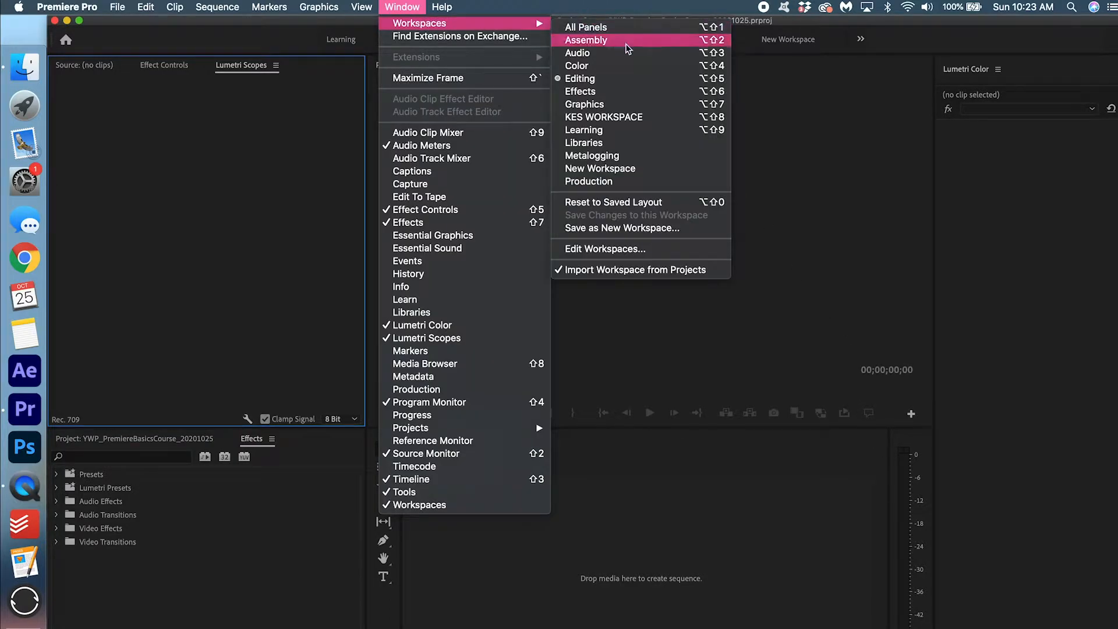
{"action": "left_click", "coordinate": [633, 228]}
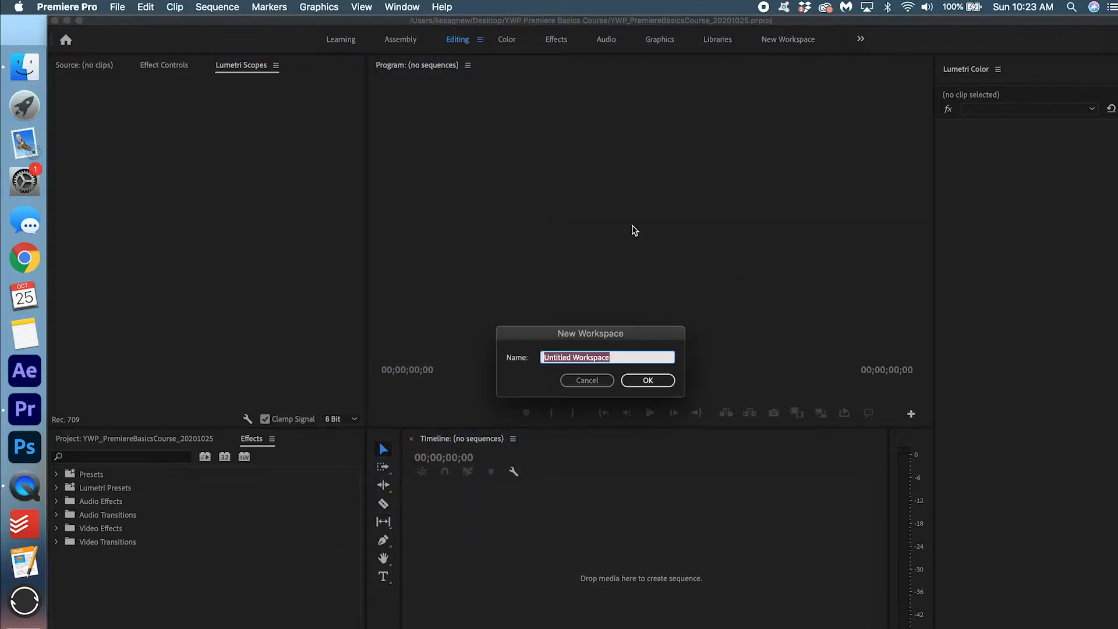
{"action": "key", "text": "BackSpace"}
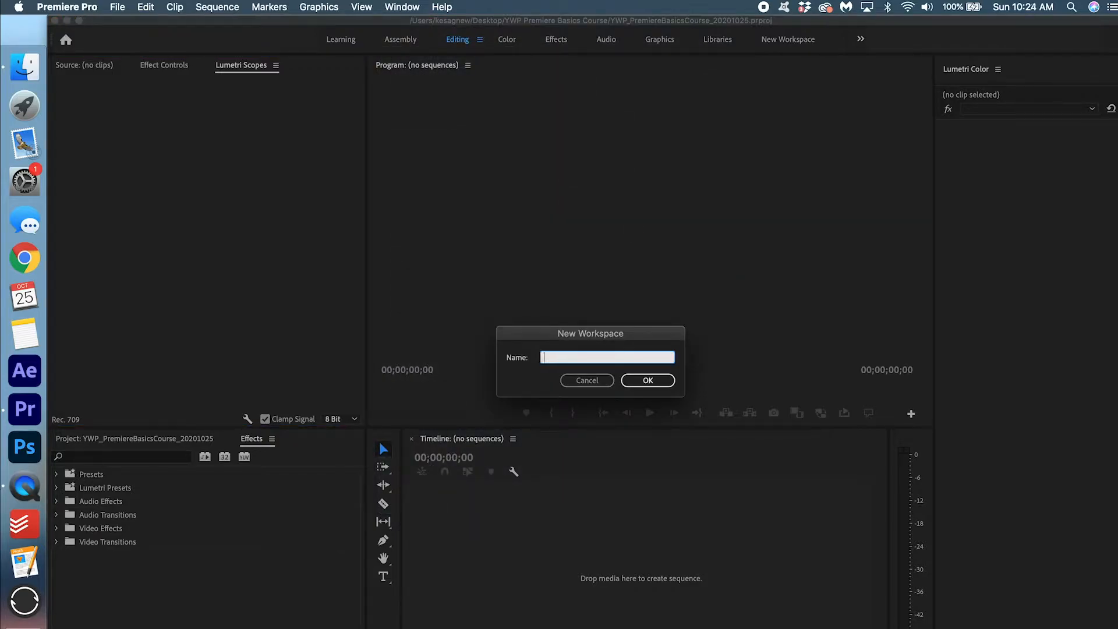
{"action": "type", "text": "Custom Workspace"}
{"action": "left_click", "coordinate": [650, 382]}
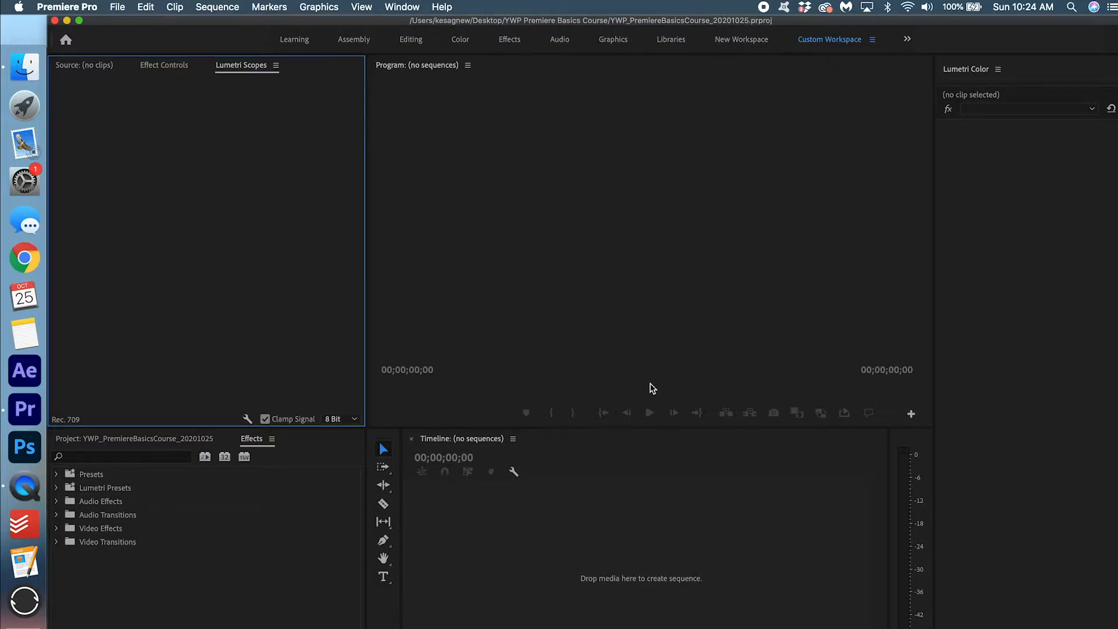
Widen the Lumetri Scopes group and the Lumetri Color panel, shrinking the program monitor between them.
{"action": "left_click_drag", "start_coordinate": [365, 315], "coordinate": [553, 290]}
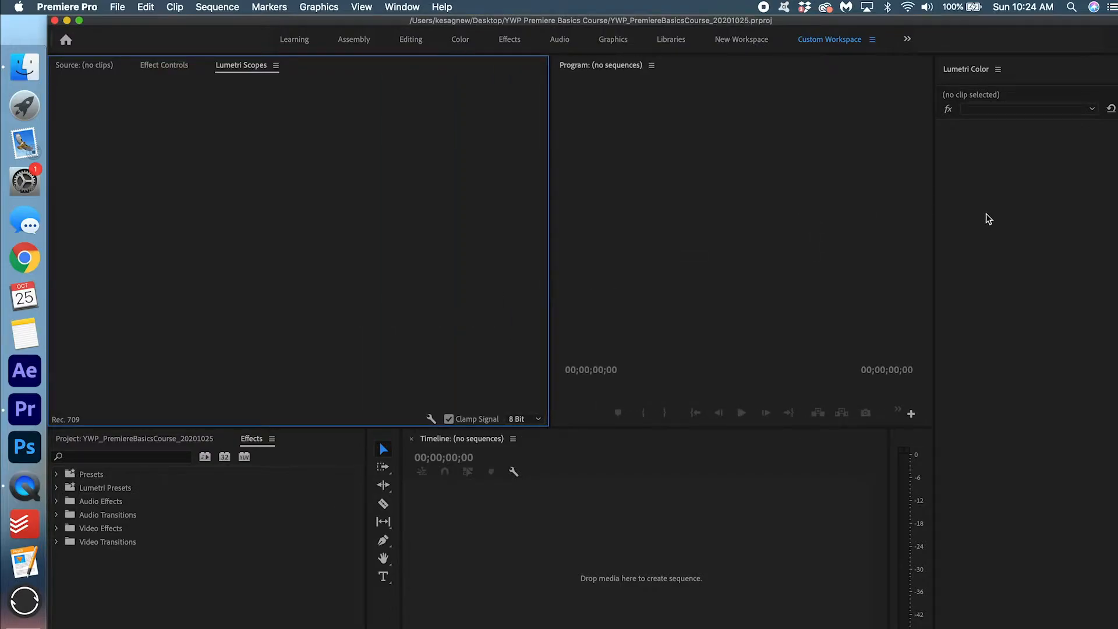
{"action": "left_click_drag", "start_coordinate": [934, 209], "coordinate": [719, 209]}
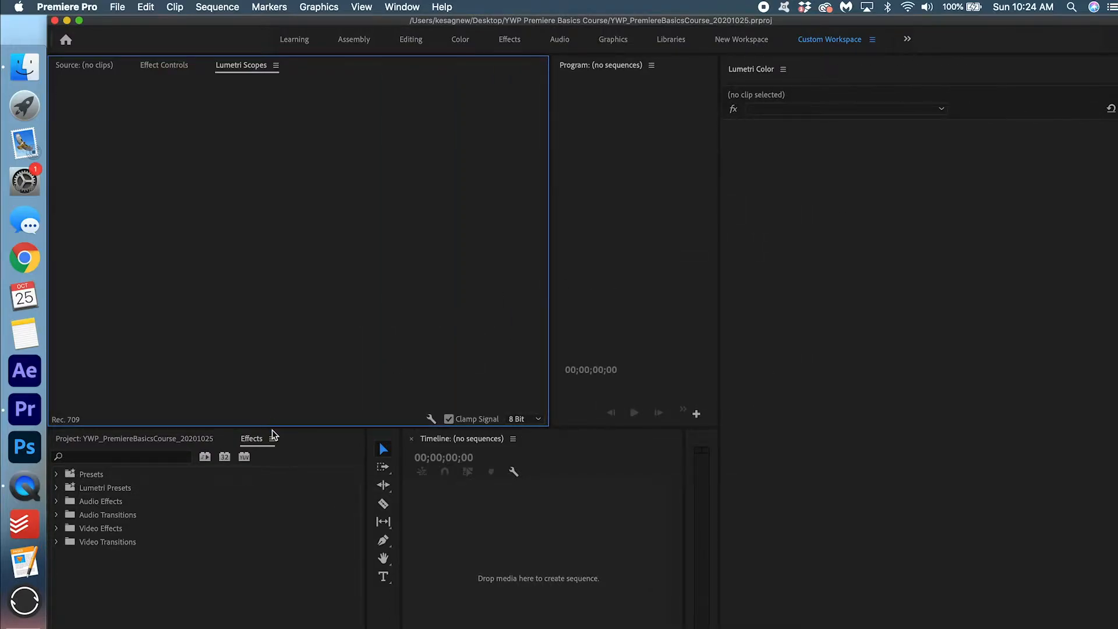
Shrink the upper panel row and narrow the Effects panel group to give the timeline more room.
{"action": "left_click_drag", "start_coordinate": [276, 429], "coordinate": [322, 211]}
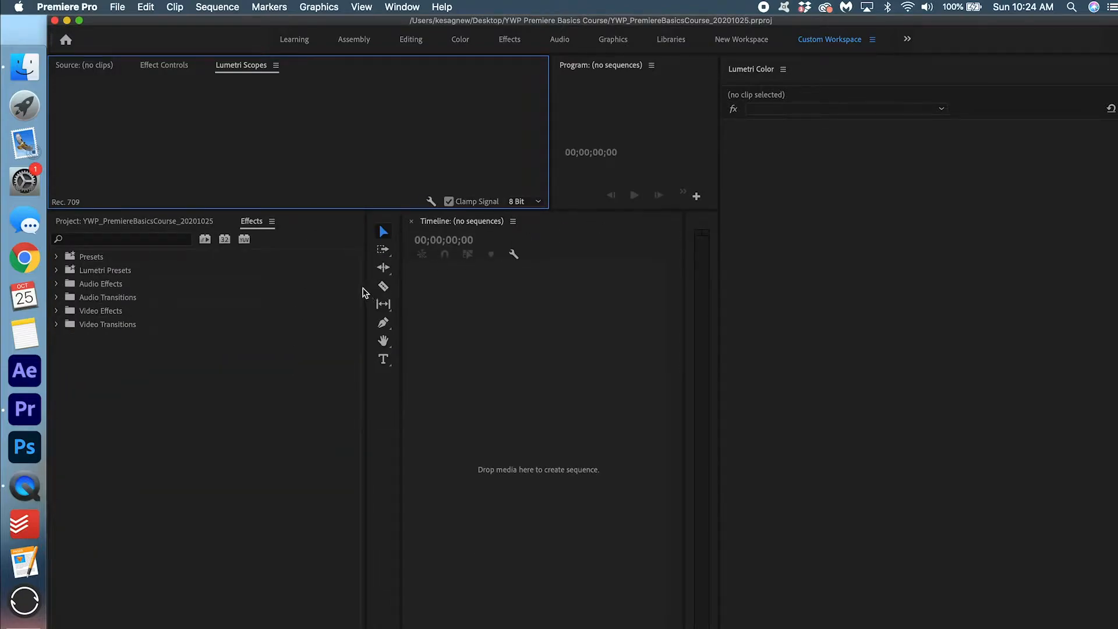
{"action": "left_click_drag", "start_coordinate": [366, 289], "coordinate": [283, 290]}
{"action": "left_click_drag", "start_coordinate": [402, 302], "coordinate": [235, 304]}
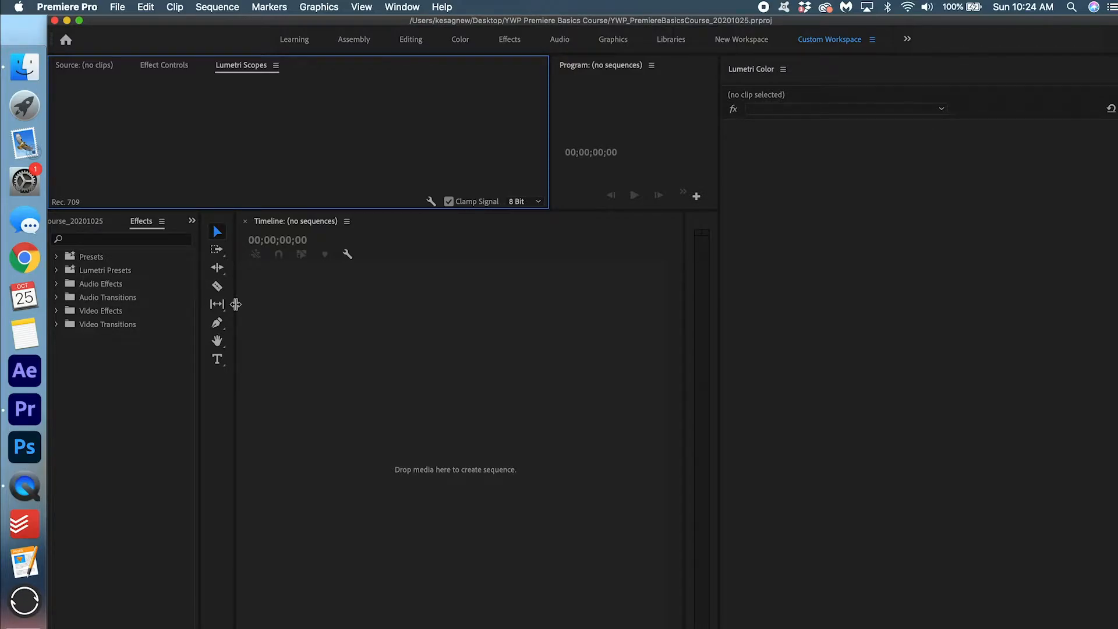
Reset Custom Workspace to its saved layout.
{"action": "left_click", "coordinate": [401, 7]}
{"action": "mouse_move", "coordinate": [403, 24]}
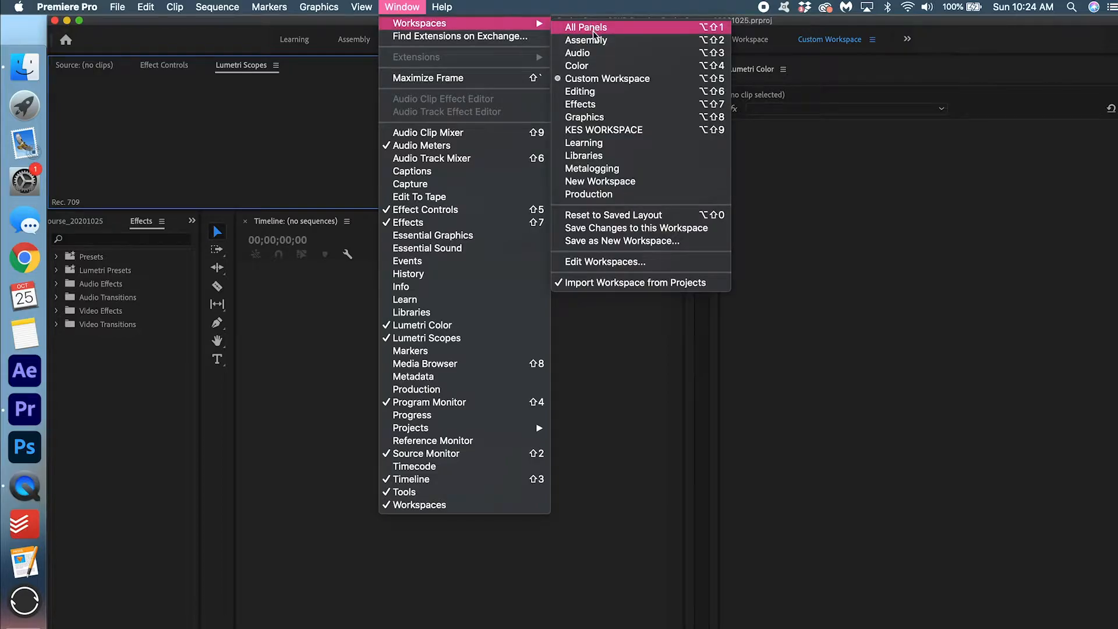
{"action": "left_click", "coordinate": [674, 220]}
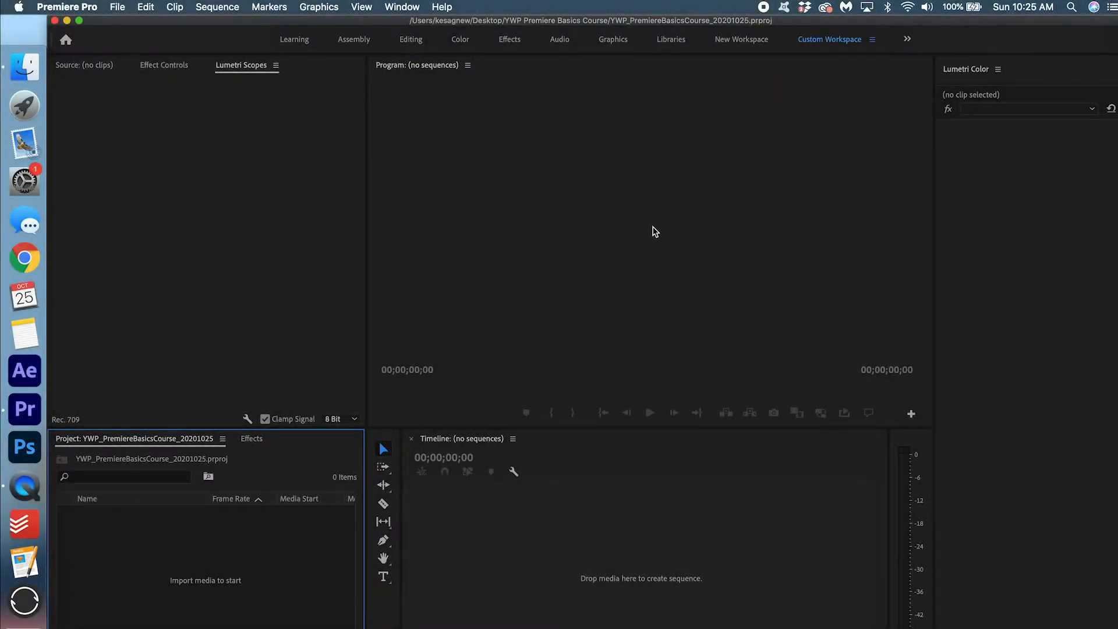
Import all four MP4 clips from Documents > Premiere Basics > FOOTAGE > Video 3 through the import dialog.
{"action": "left_click", "coordinate": [117, 8]}
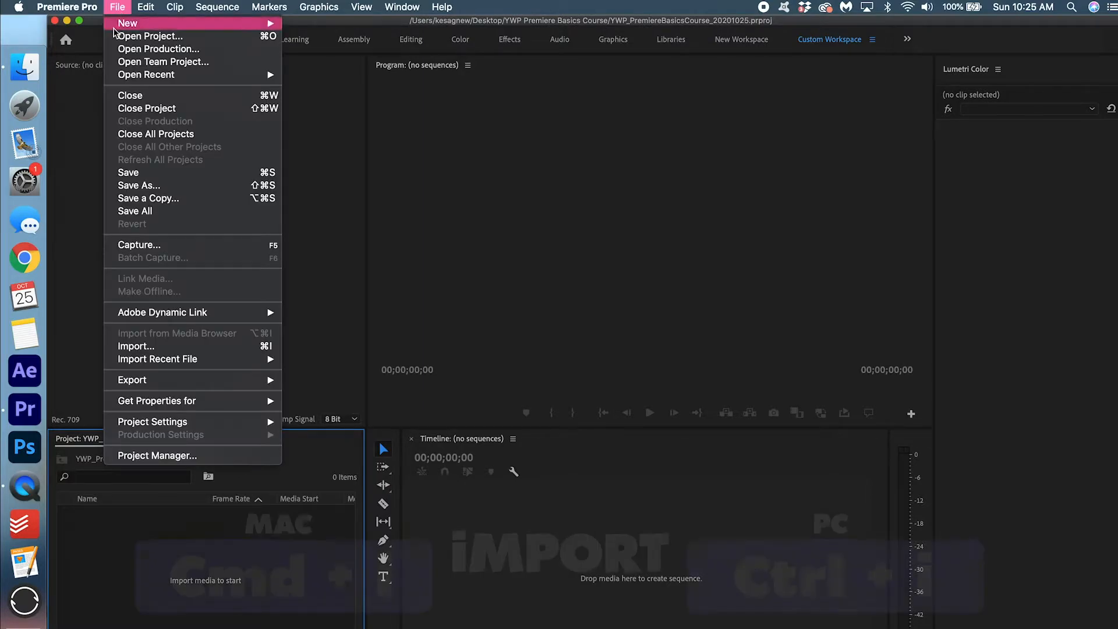
{"action": "left_click", "coordinate": [149, 347]}
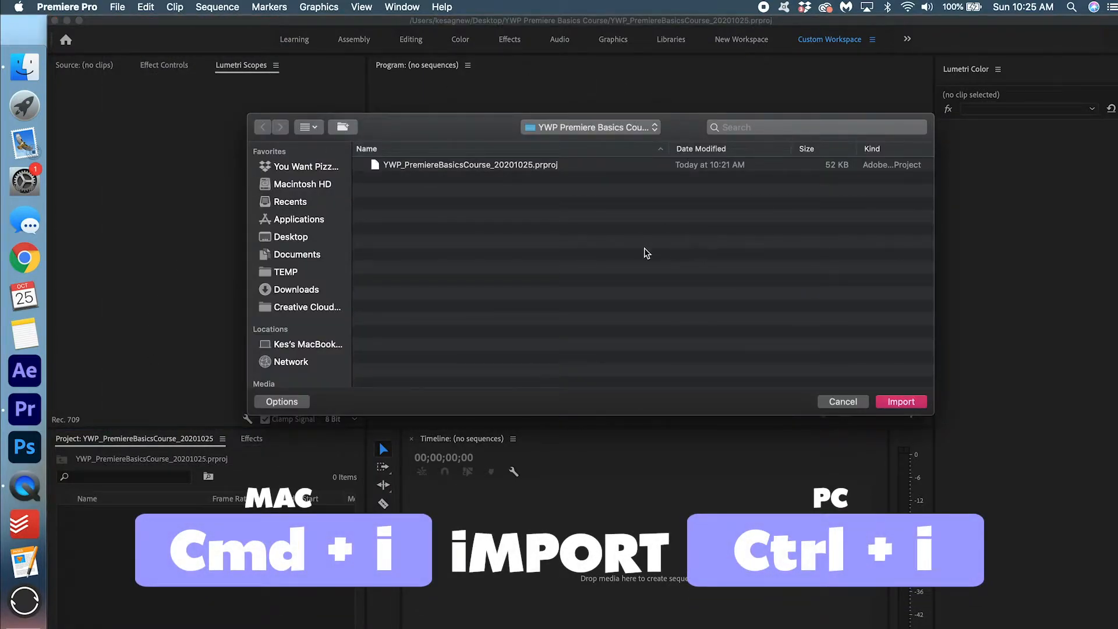
{"action": "left_click", "coordinate": [328, 255]}
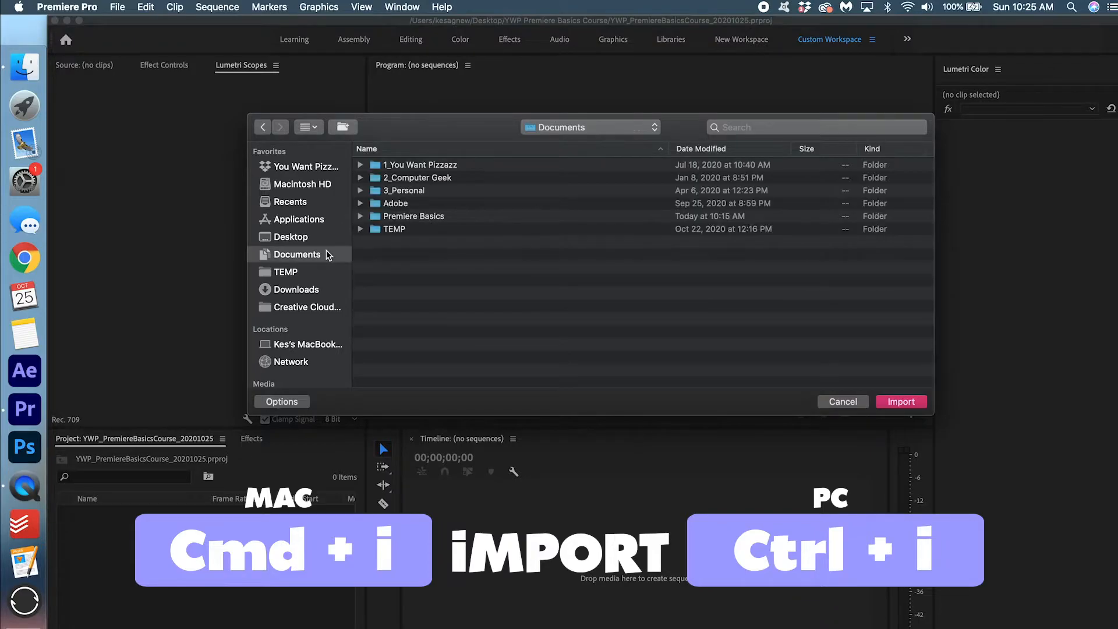
{"action": "double_click", "coordinate": [460, 220]}
{"action": "double_click", "coordinate": [409, 168]}
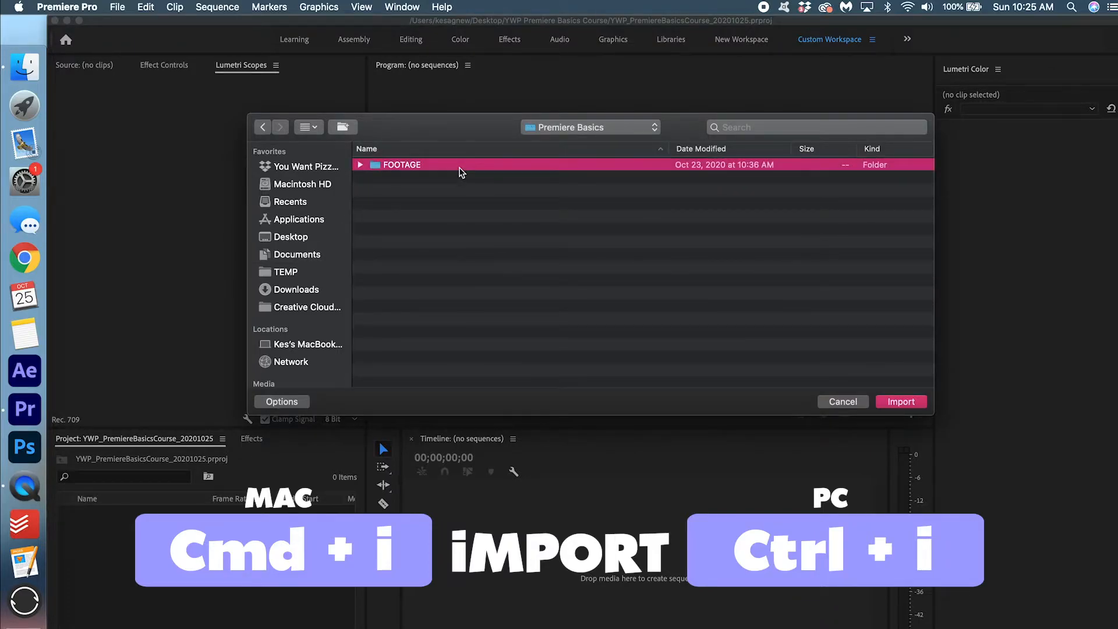
{"action": "double_click", "coordinate": [407, 166]}
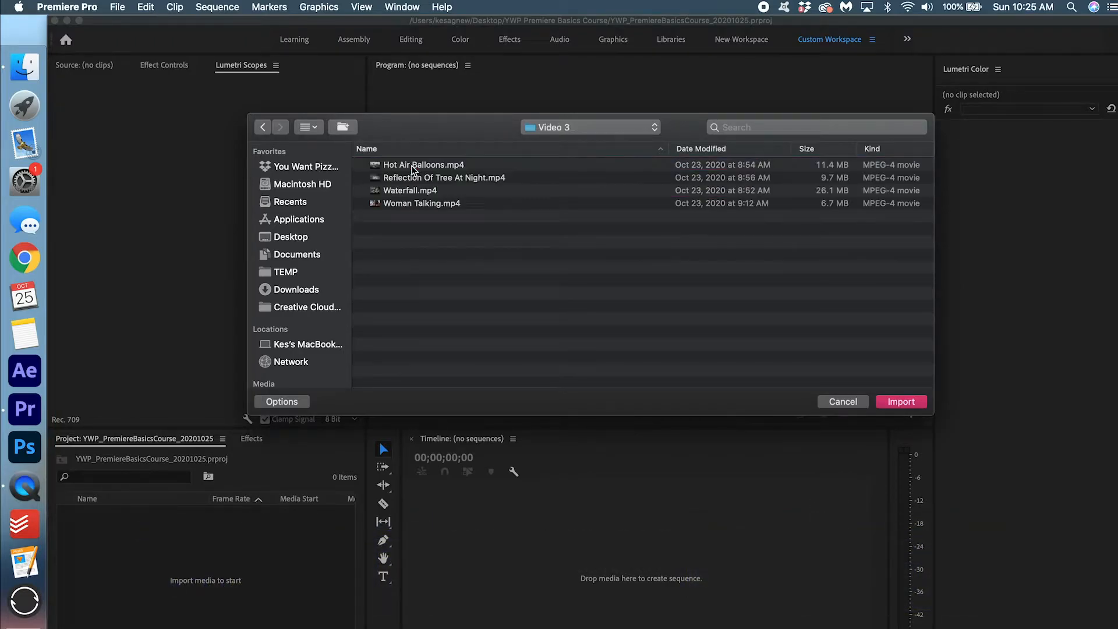
{"action": "left_click_drag", "start_coordinate": [427, 243], "coordinate": [423, 164]}
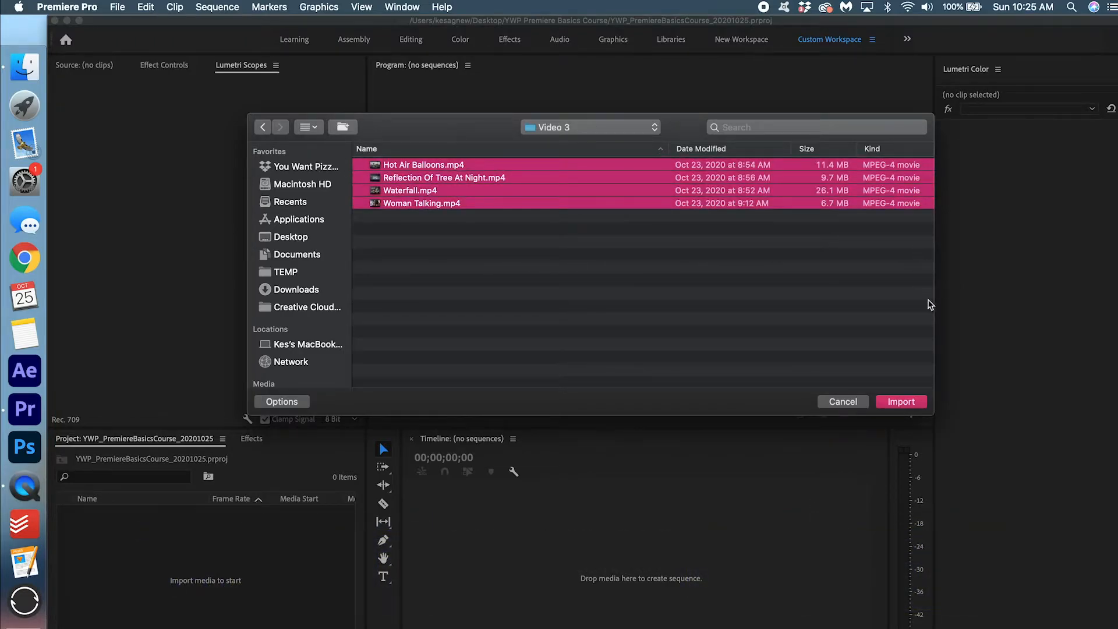
{"action": "left_click", "coordinate": [912, 403]}
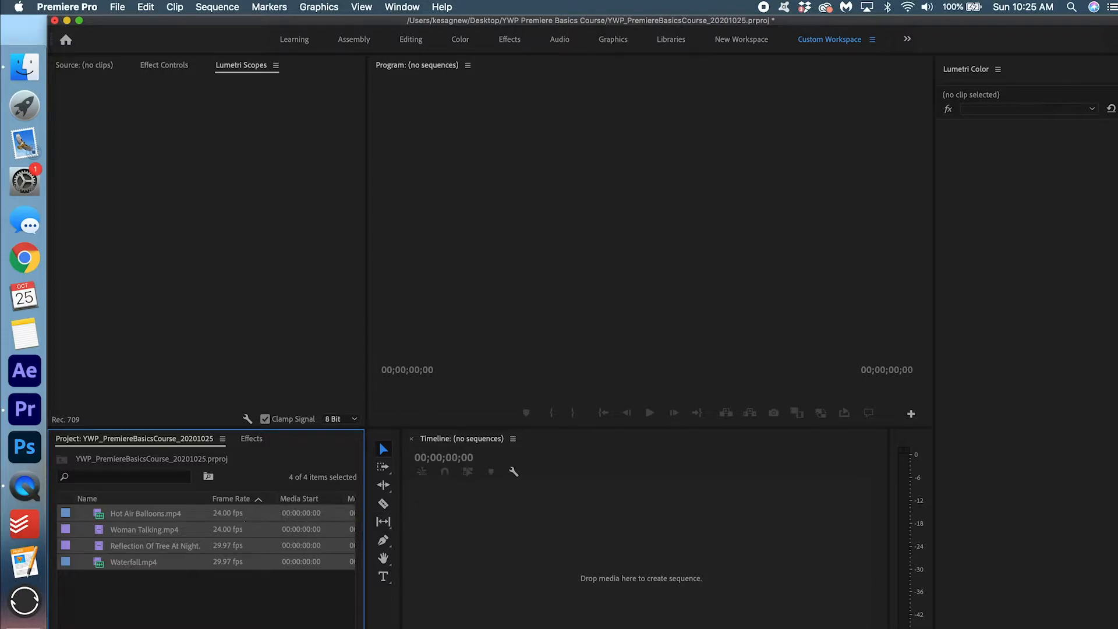
Delete Waterfall.mp4 on its own and the other three imported clips together from the project.
{"action": "left_click", "coordinate": [166, 580]}
{"action": "left_click", "coordinate": [150, 518], "text": "shift"}
{"action": "left_click", "coordinate": [141, 582]}
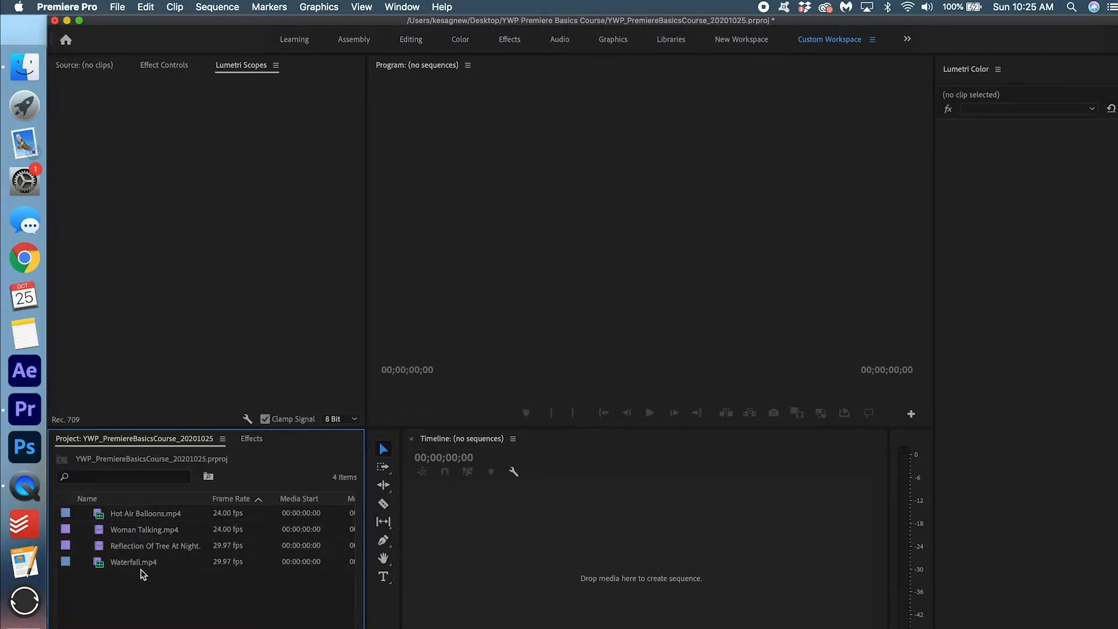
{"action": "left_click", "coordinate": [142, 566]}
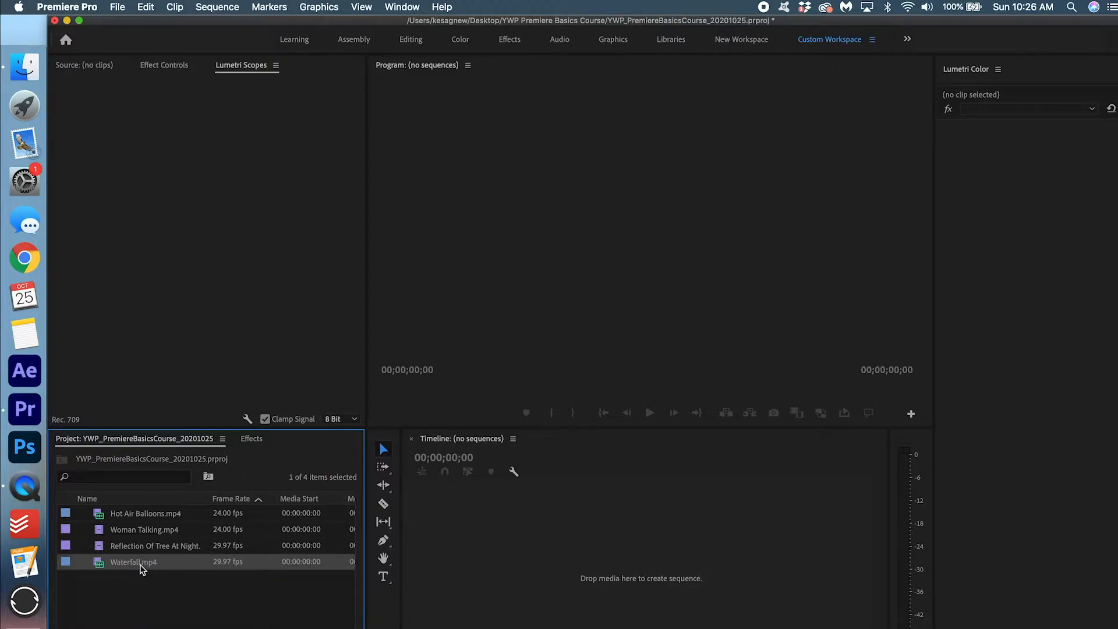
{"action": "key", "text": "Delete"}
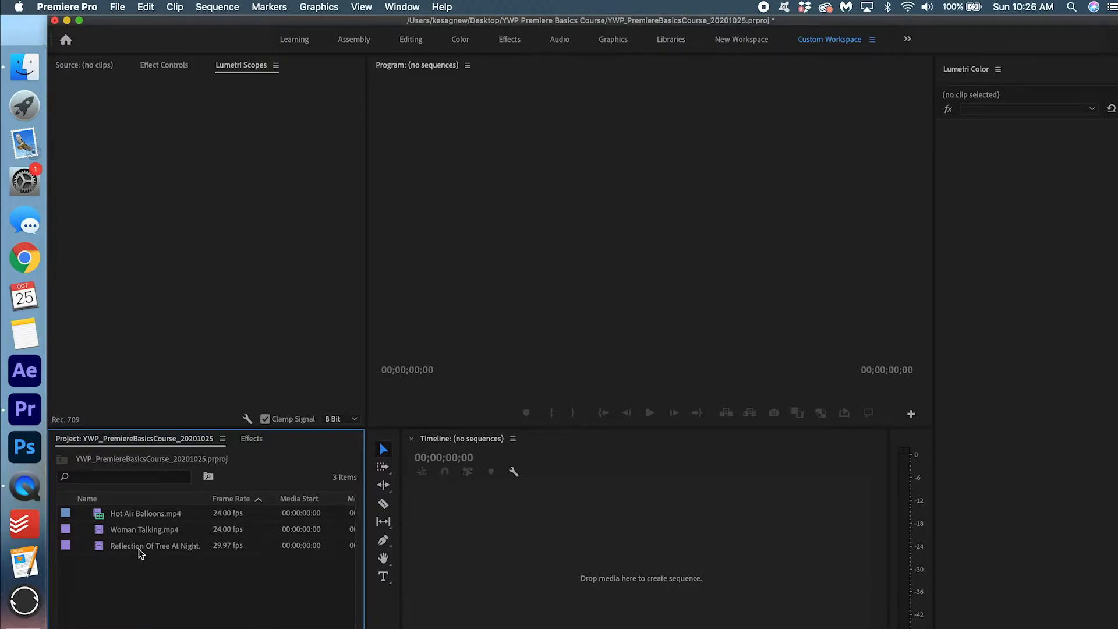
{"action": "left_click", "coordinate": [138, 548]}
{"action": "left_click", "coordinate": [144, 517], "text": "shift"}
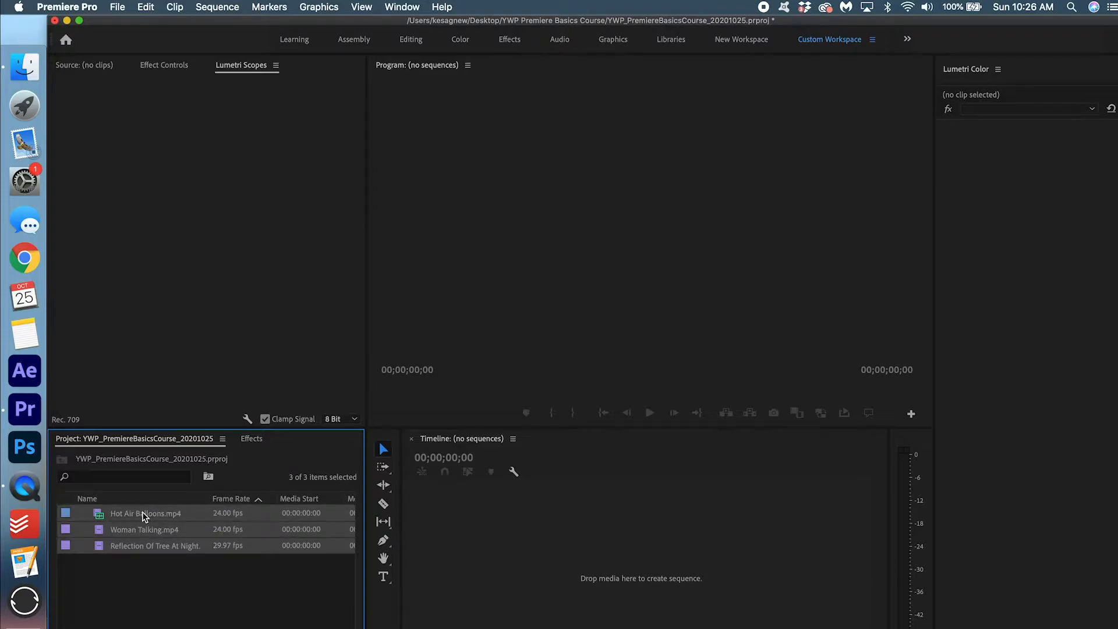
{"action": "key", "text": "Delete"}
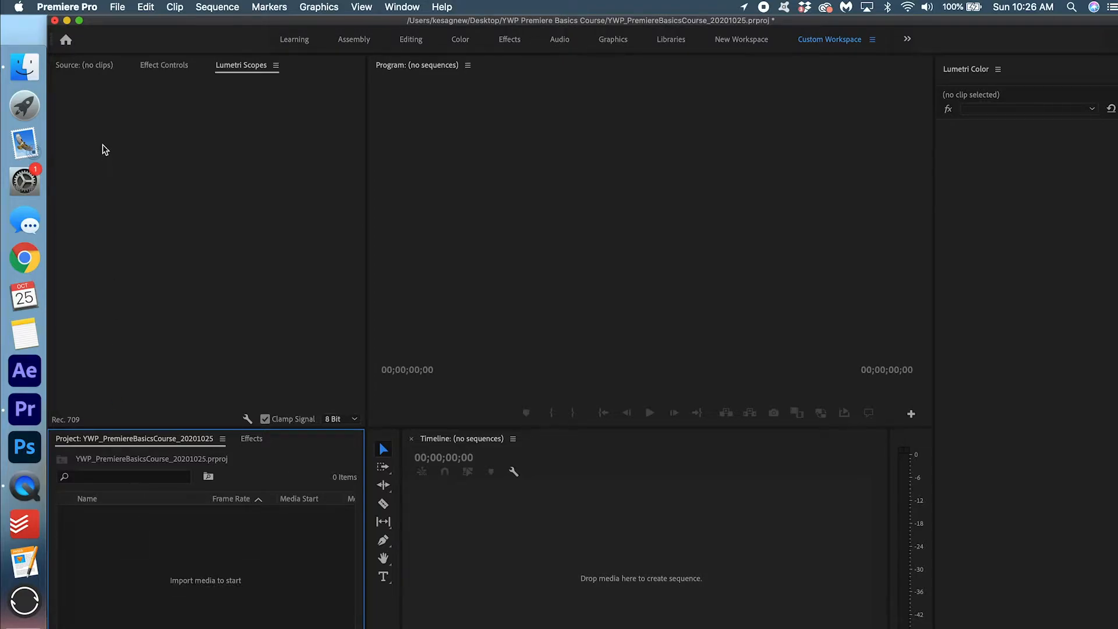
Open the Media Browser panel and enlarge its panel group in both width and height.
{"action": "left_click", "coordinate": [407, 8]}
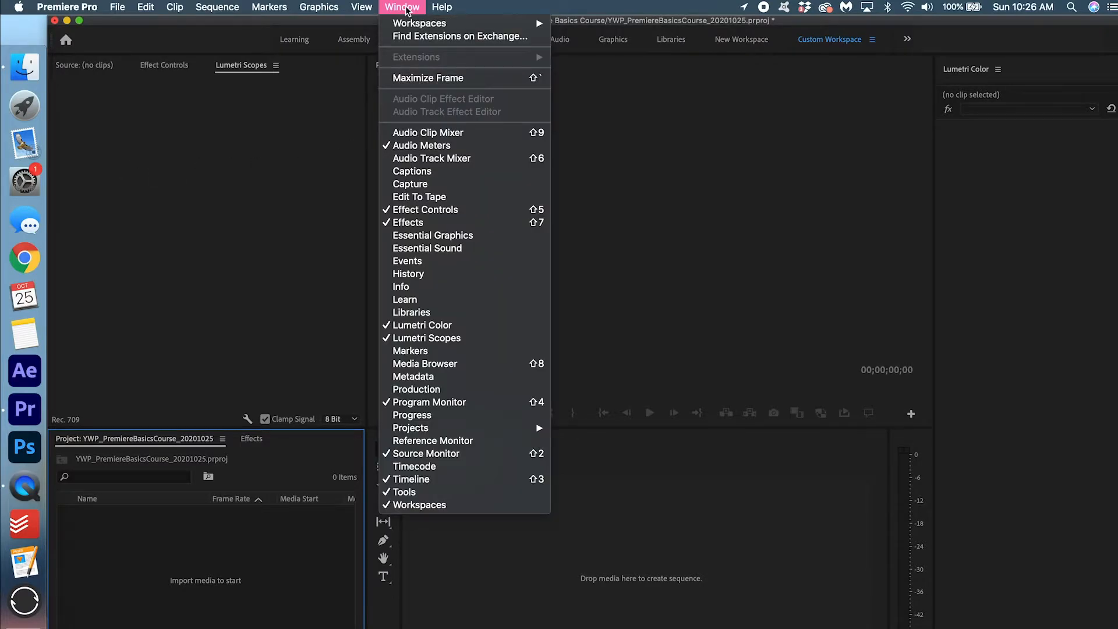
{"action": "left_click", "coordinate": [441, 364]}
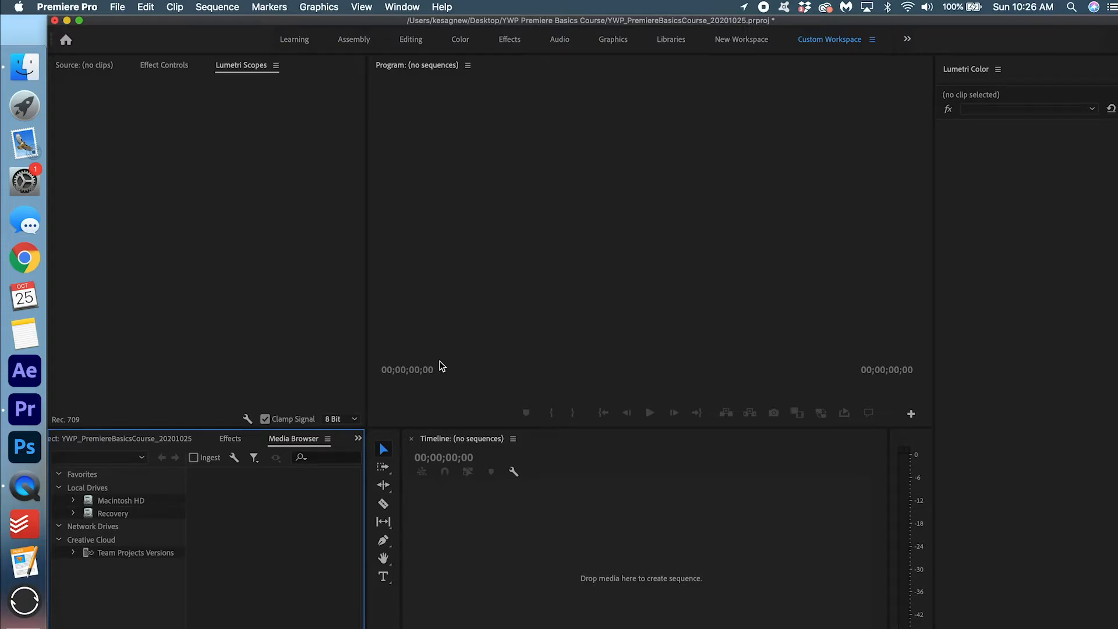
{"action": "left_click_drag", "start_coordinate": [366, 429], "coordinate": [545, 265]}
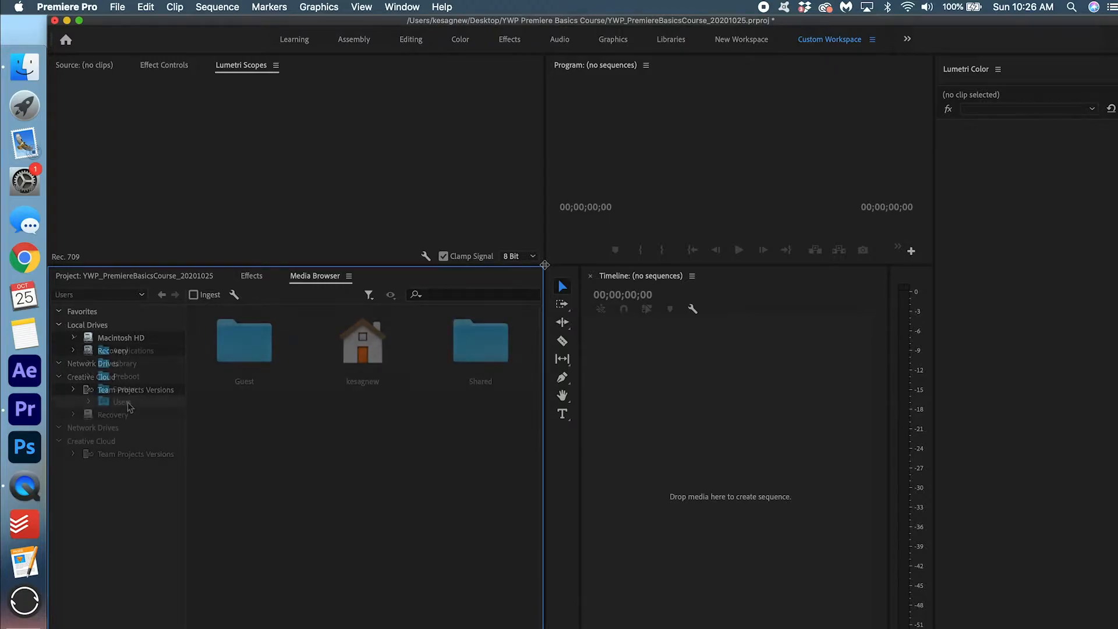
Browse to Documents > Premiere Basics > FOOTAGE > Video 3 in the Media Browser and import its four clips.
{"action": "double_click", "coordinate": [379, 365]}
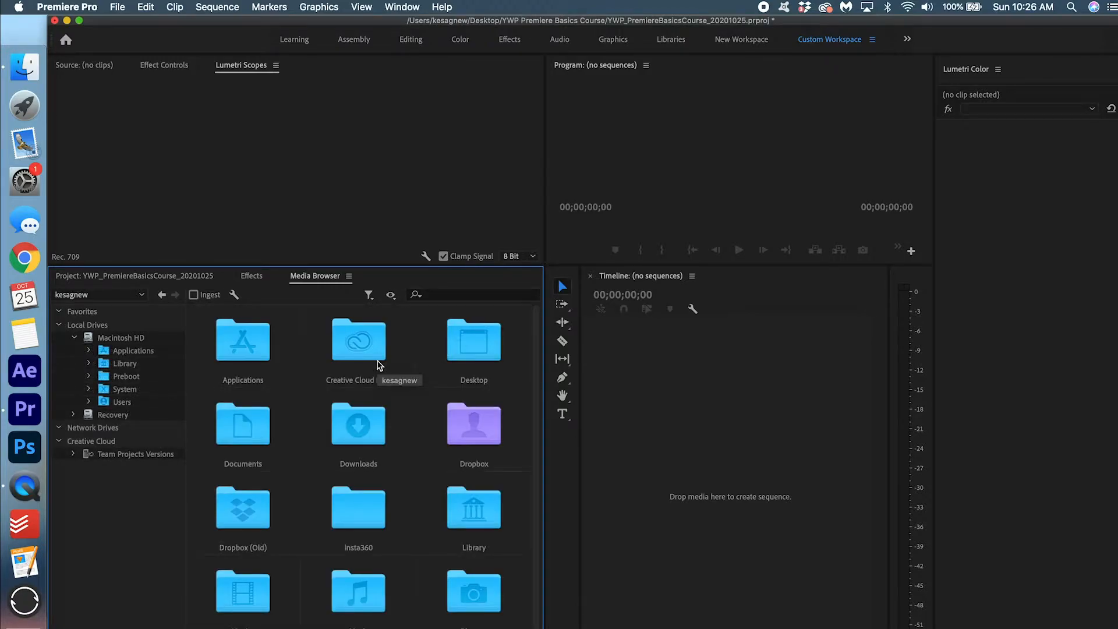
{"action": "double_click", "coordinate": [224, 425]}
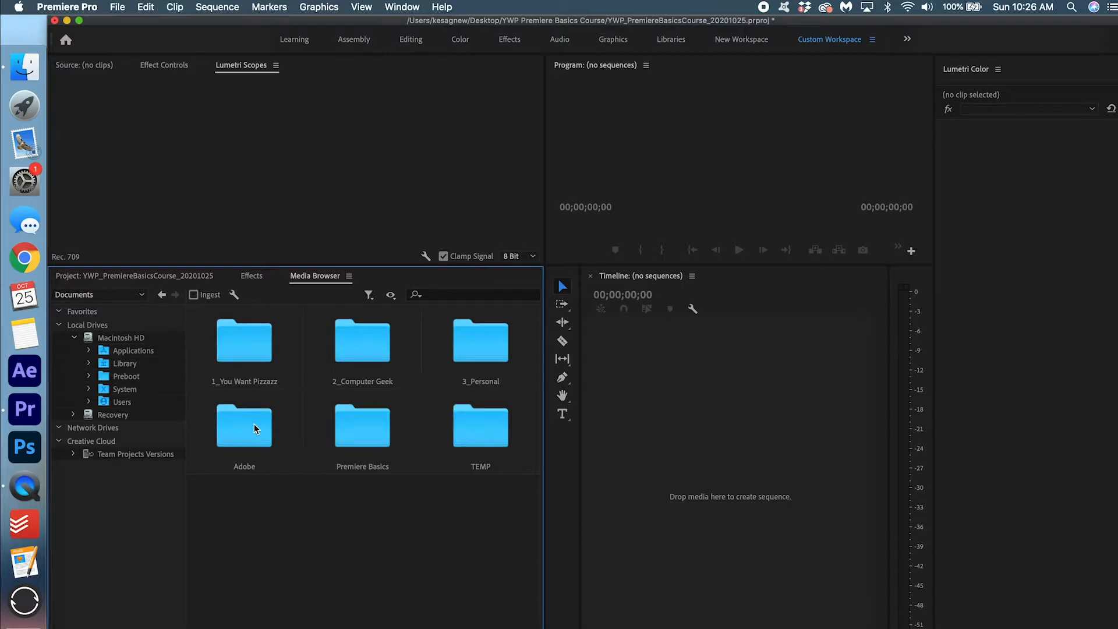
{"action": "double_click", "coordinate": [353, 436]}
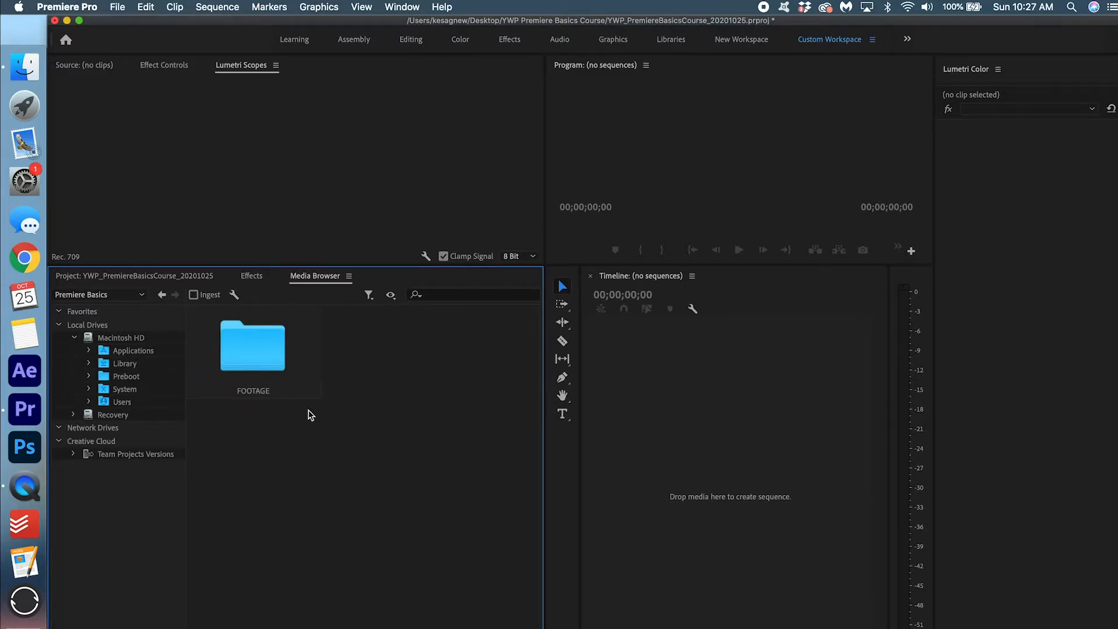
{"action": "double_click", "coordinate": [252, 367]}
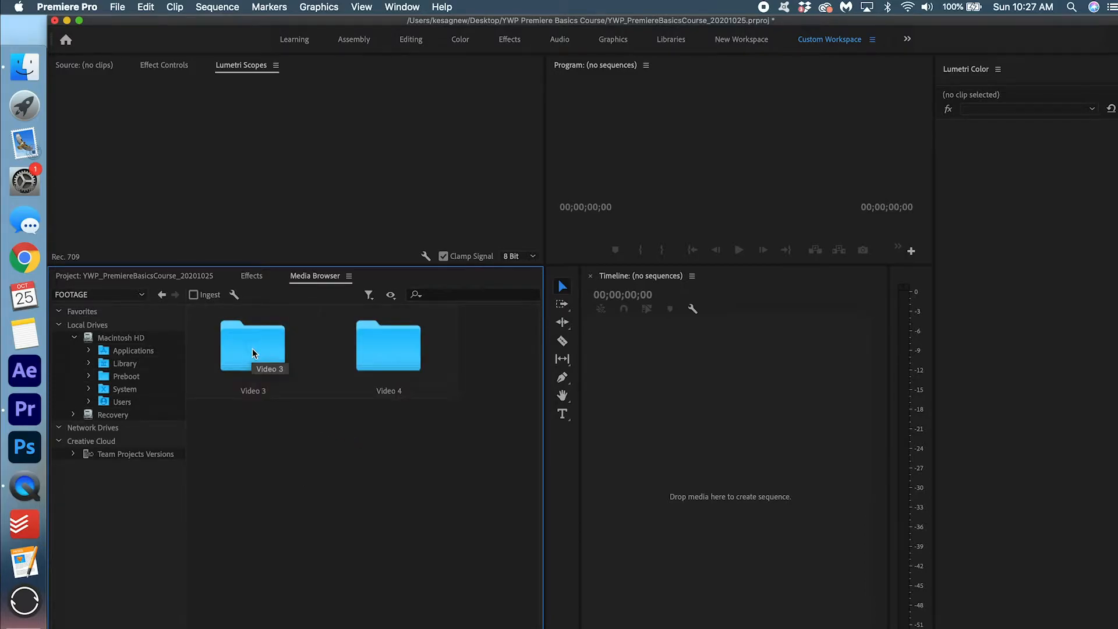
{"action": "double_click", "coordinate": [252, 353]}
{"action": "left_click_drag", "start_coordinate": [492, 454], "coordinate": [256, 362]}
{"action": "right_click", "coordinate": [272, 360]}
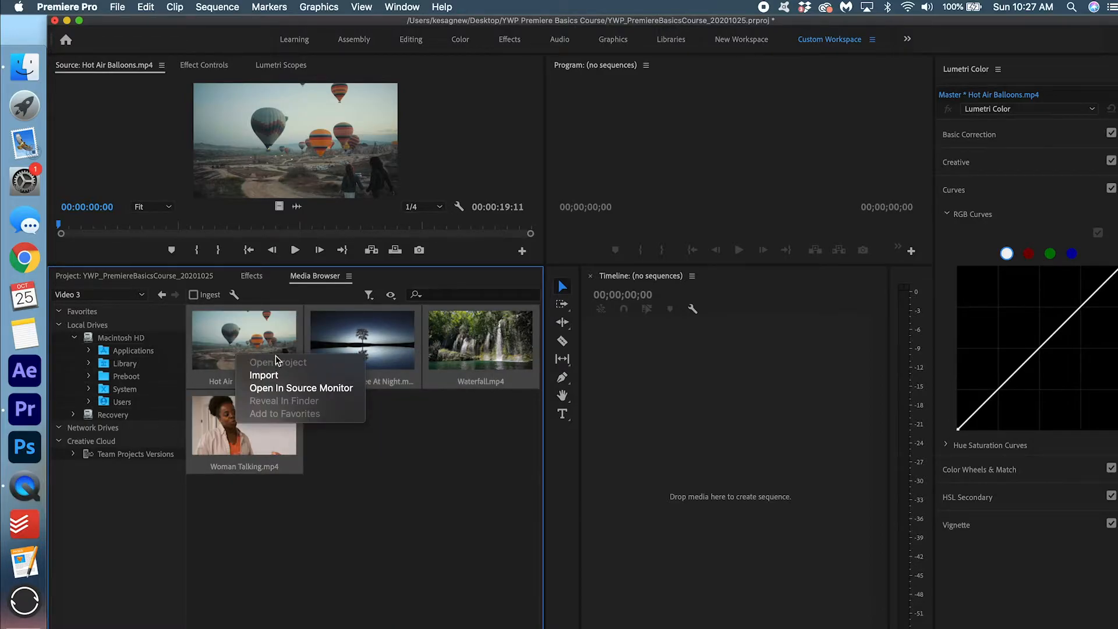
{"action": "left_click", "coordinate": [291, 376]}
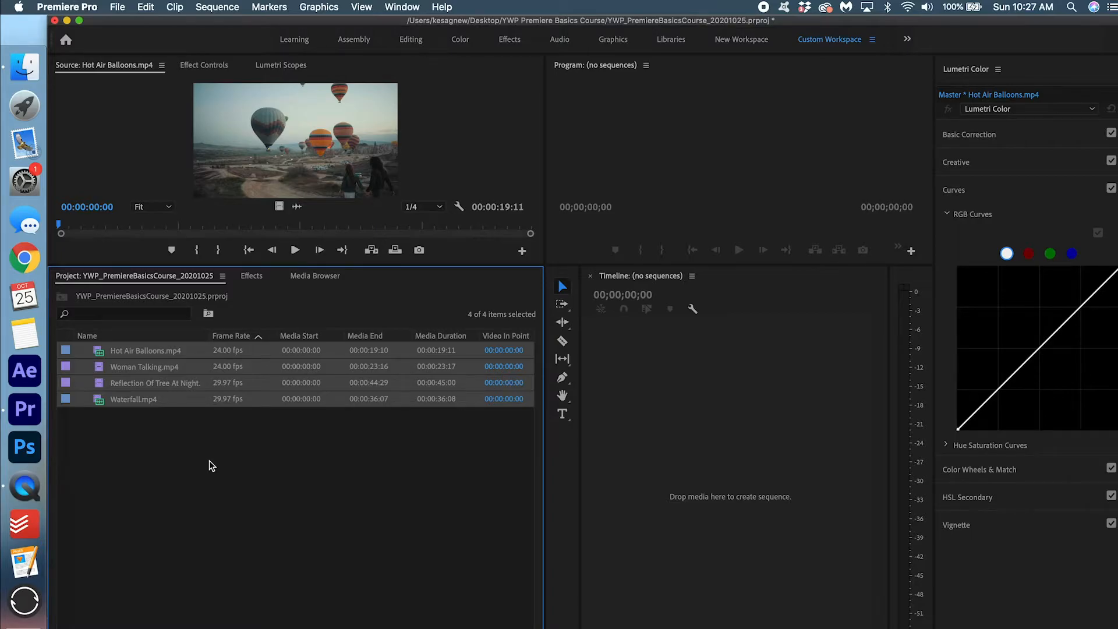
Close the Media Browser panel.
{"action": "left_click", "coordinate": [330, 276]}
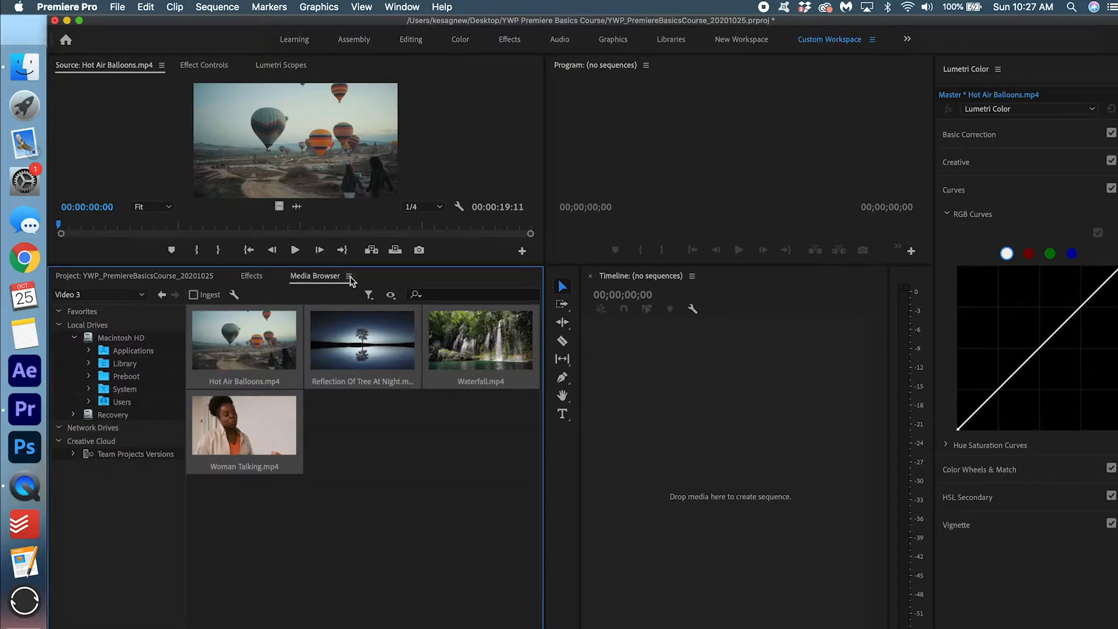
{"action": "left_click", "coordinate": [349, 277]}
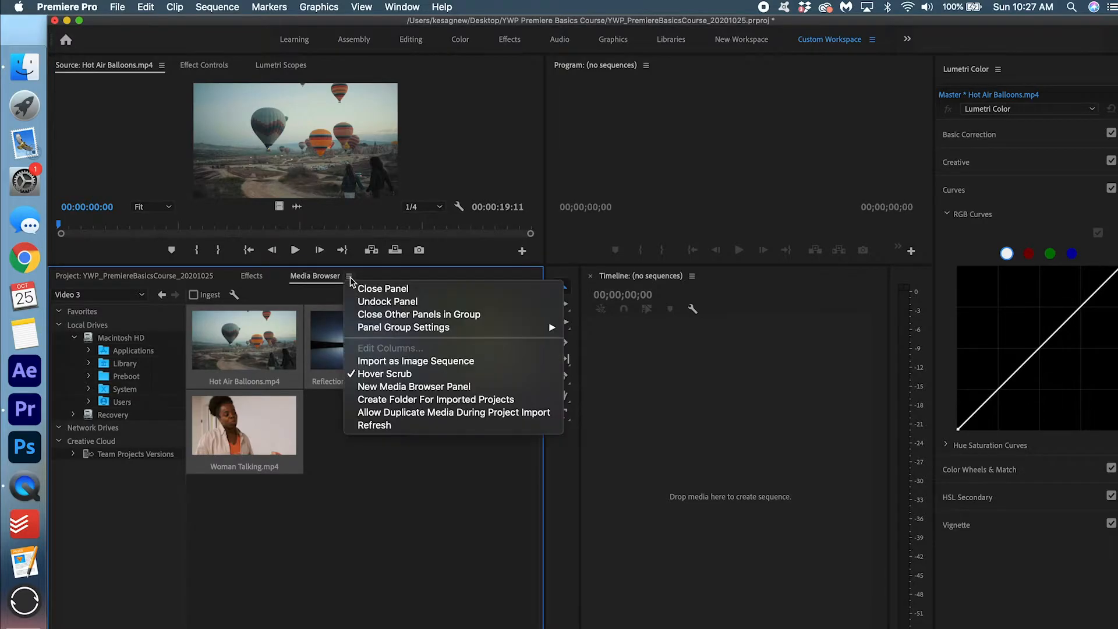
{"action": "left_click", "coordinate": [384, 296]}
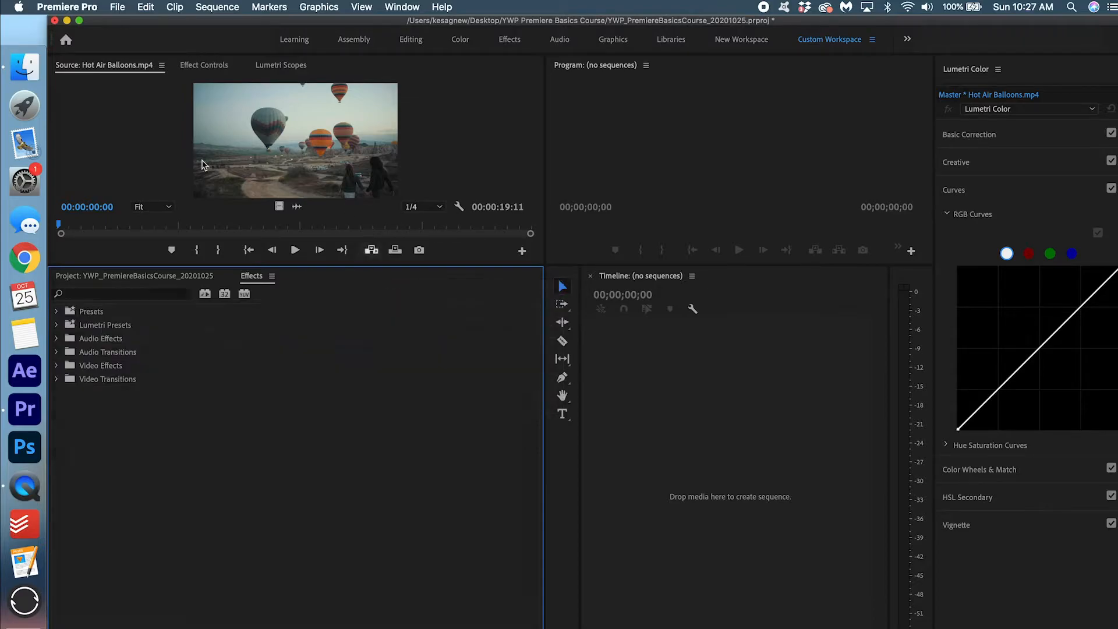
Select all four imported clips in the project panel and delete them together.
{"action": "left_click", "coordinate": [113, 278]}
{"action": "left_click", "coordinate": [191, 423]}
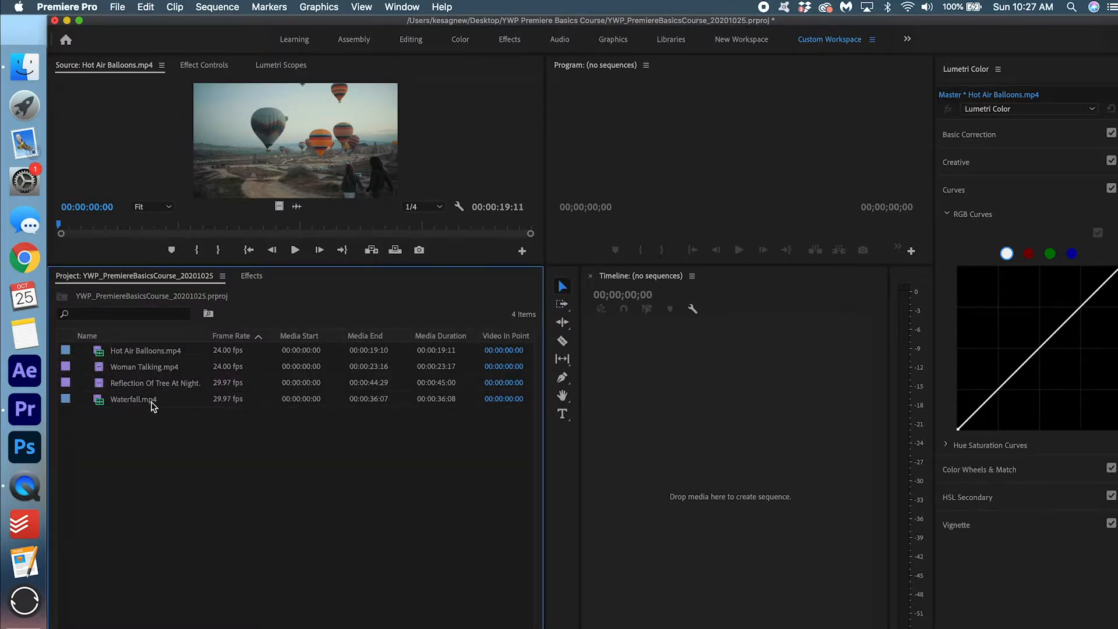
{"action": "left_click", "coordinate": [154, 403]}
{"action": "left_click", "coordinate": [154, 350], "text": "shift"}
{"action": "left_click", "coordinate": [181, 451]}
{"action": "left_click_drag", "start_coordinate": [263, 491], "coordinate": [121, 348]}
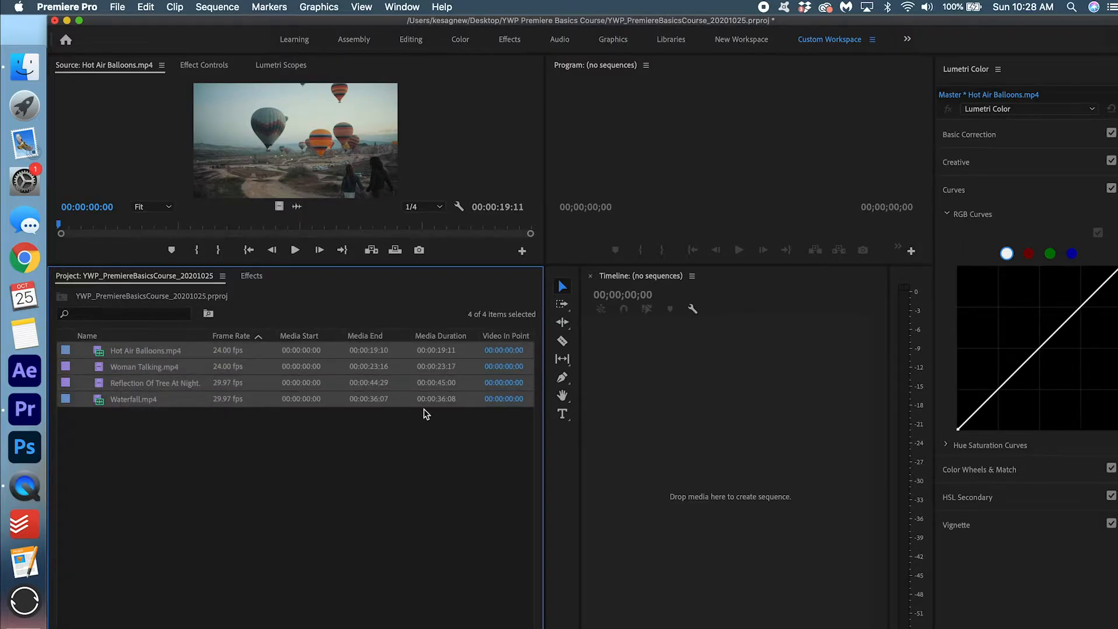
{"action": "key", "text": "Delete"}
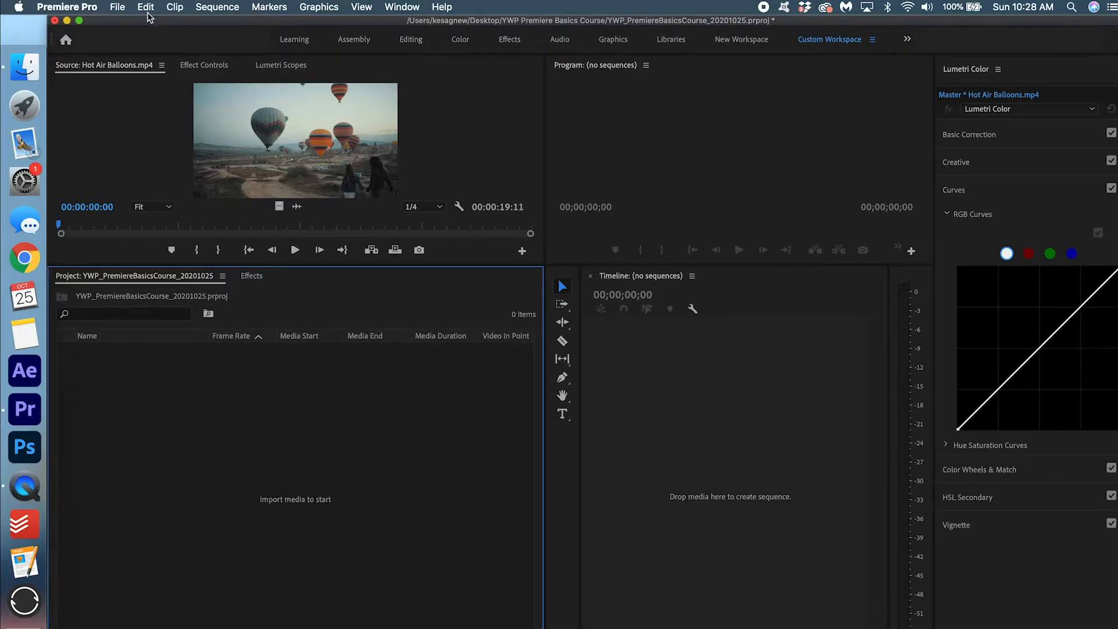
Switch to Finder, browse to Documents > Premiere Basics > FOOTAGE > Video 3 and select all four clips.
{"action": "left_click", "coordinate": [35, 74]}
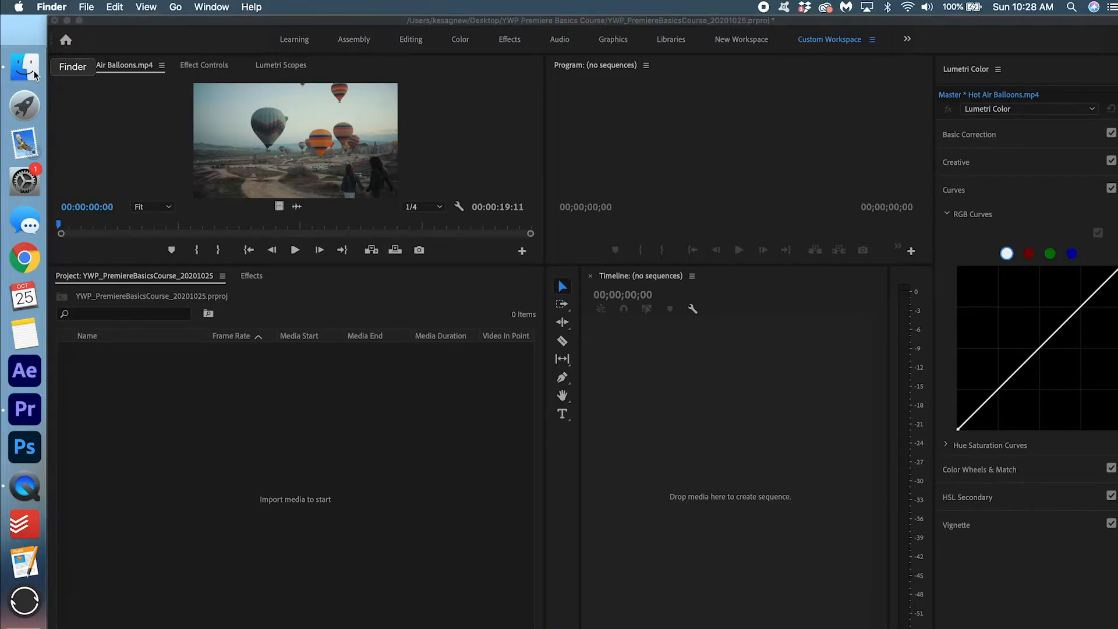
{"action": "left_click_drag", "start_coordinate": [404, 190], "coordinate": [404, 133]}
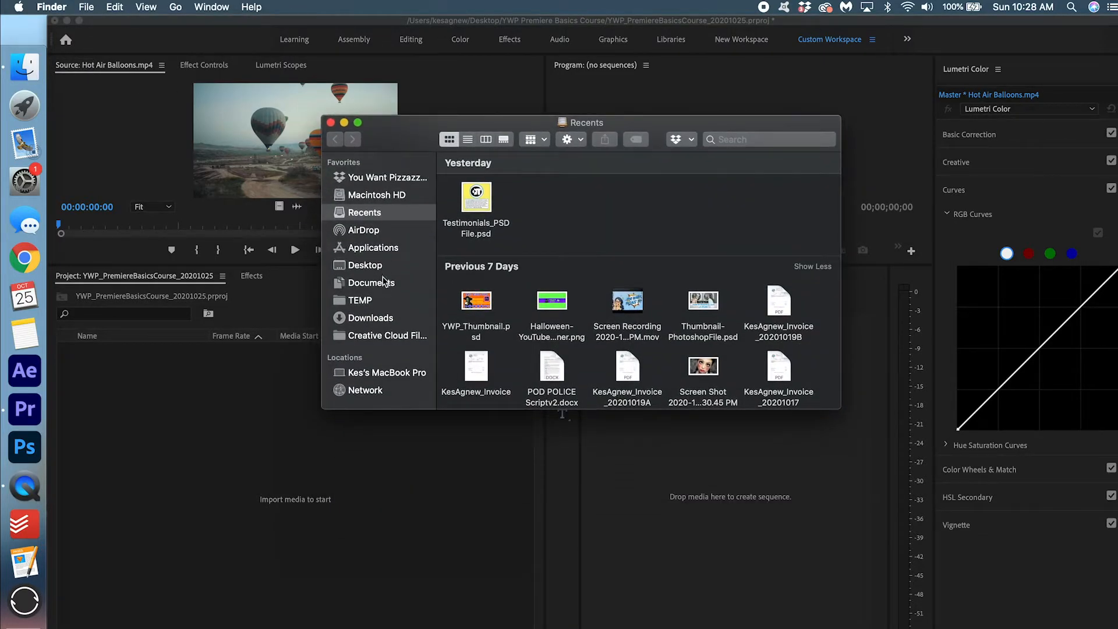
{"action": "left_click", "coordinate": [384, 284]}
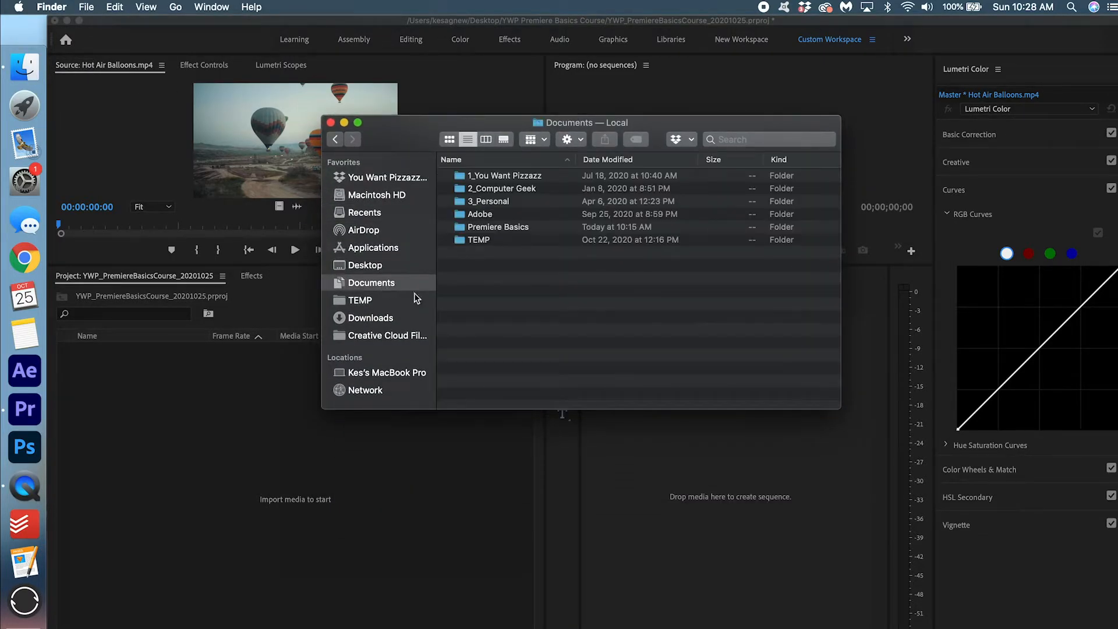
{"action": "double_click", "coordinate": [523, 228]}
{"action": "left_click", "coordinate": [517, 179]}
{"action": "double_click", "coordinate": [517, 179]}
{"action": "double_click", "coordinate": [517, 179]}
{"action": "left_click_drag", "start_coordinate": [519, 277], "coordinate": [486, 169]}
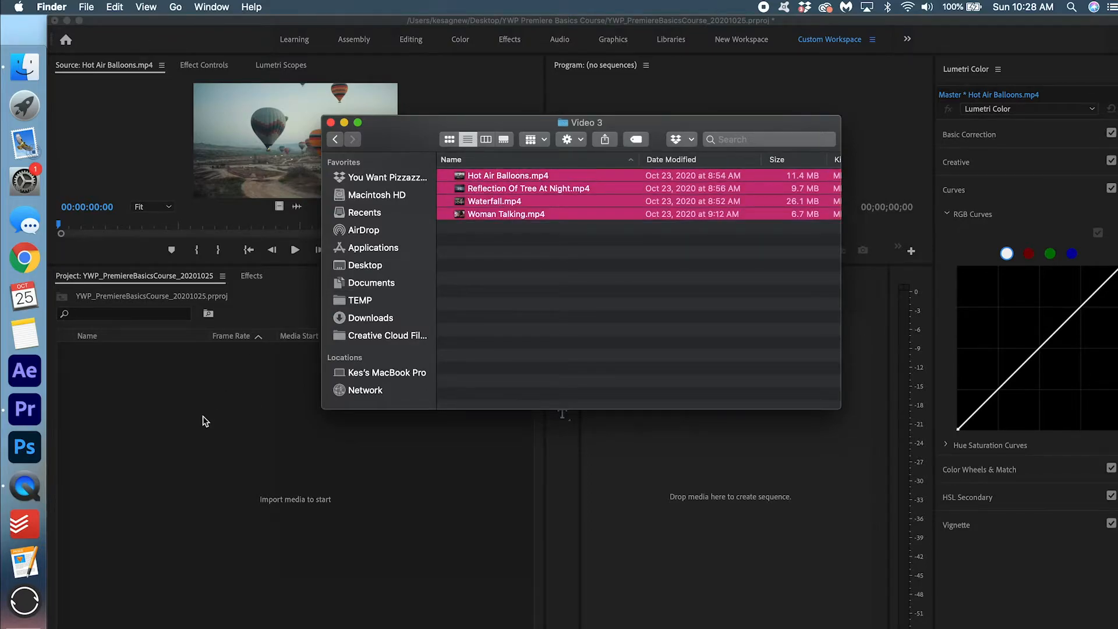
Go back to the FOOTAGE folder, import the whole Video 3 folder into the Premiere Pro project panel and collapse its bin.
{"action": "left_click", "coordinate": [335, 139]}
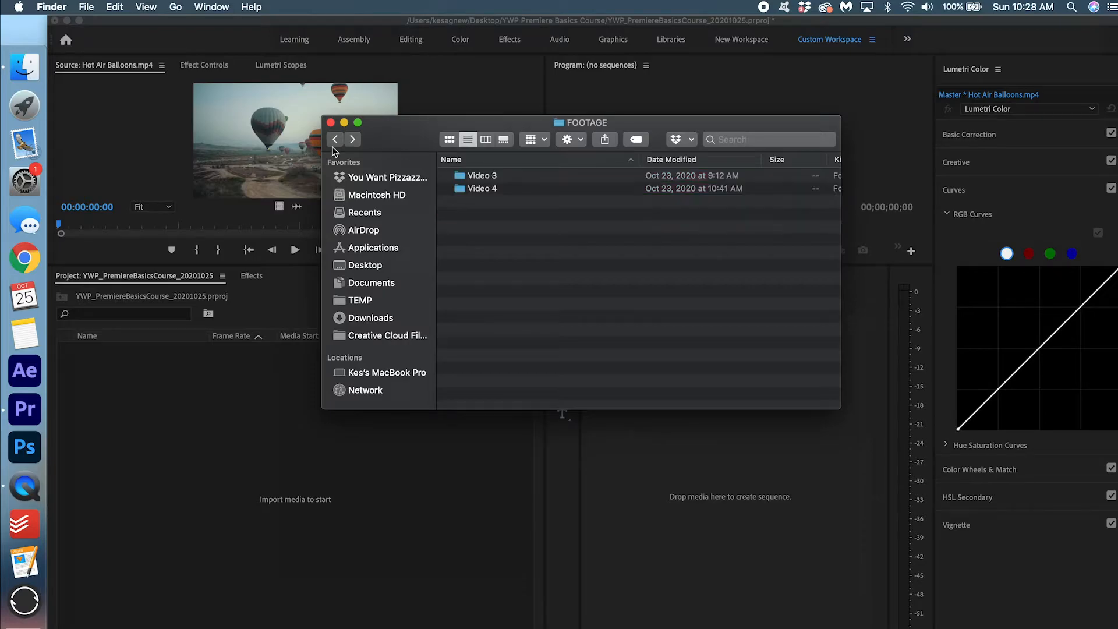
{"action": "left_click_drag", "start_coordinate": [491, 177], "coordinate": [209, 523]}
{"action": "left_click", "coordinate": [209, 522]}
{"action": "left_click", "coordinate": [82, 350]}
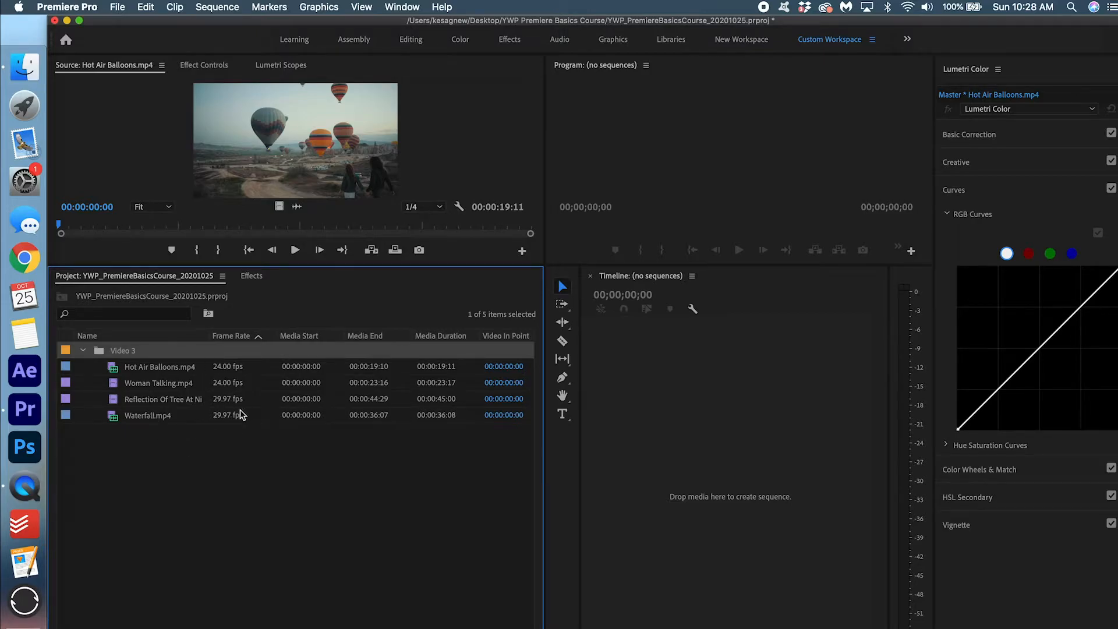
{"action": "left_click", "coordinate": [82, 351]}
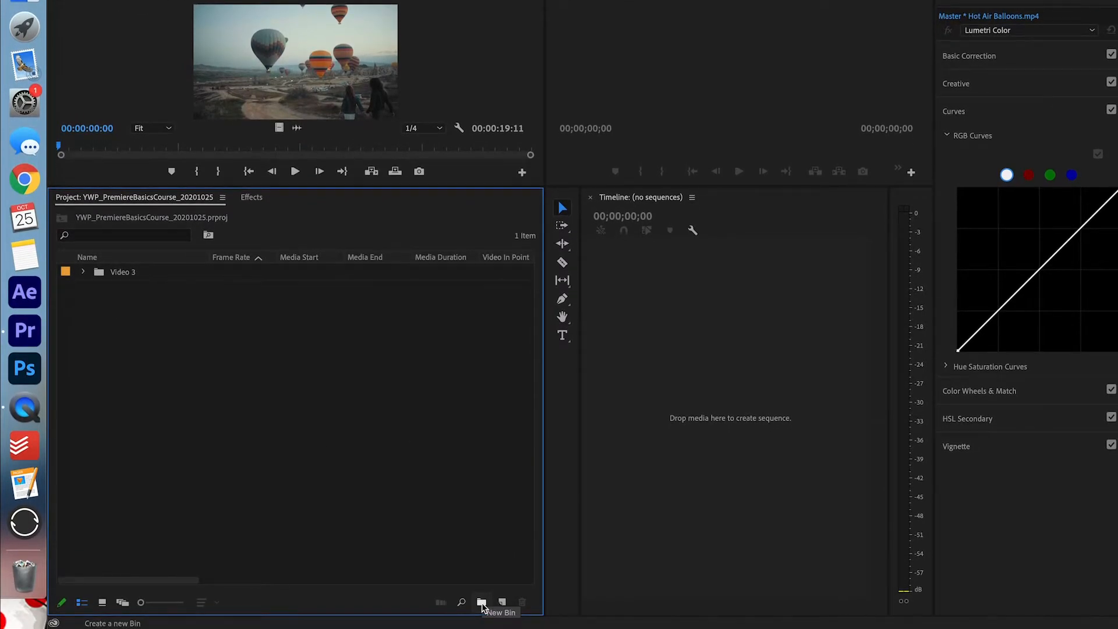
Create two new bins with their default names in the project panel.
{"action": "left_click", "coordinate": [482, 603]}
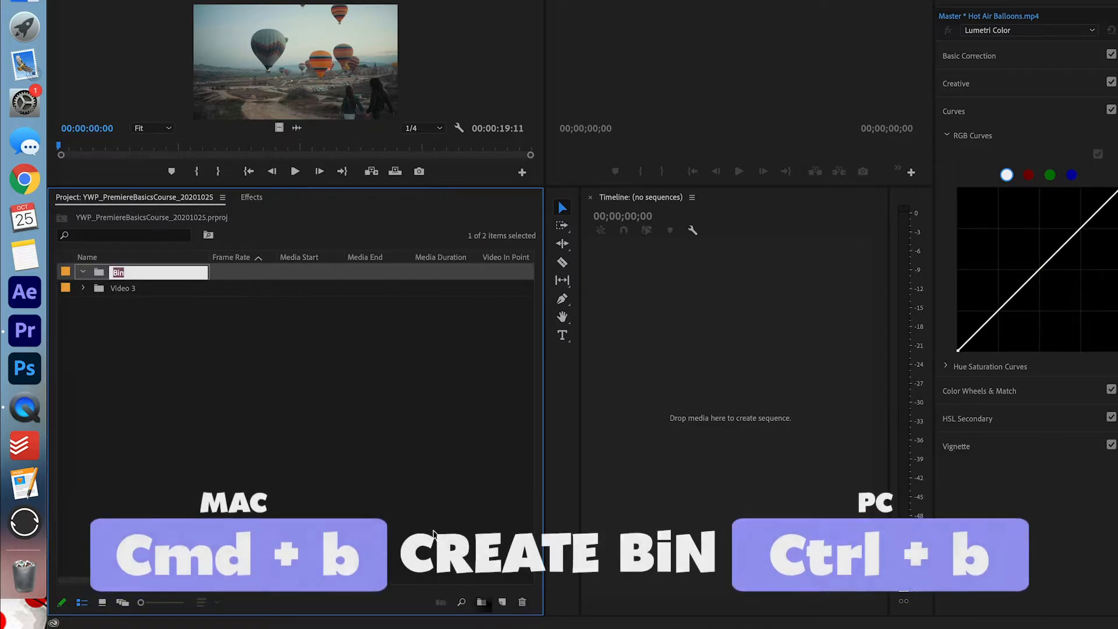
{"action": "left_click", "coordinate": [371, 399]}
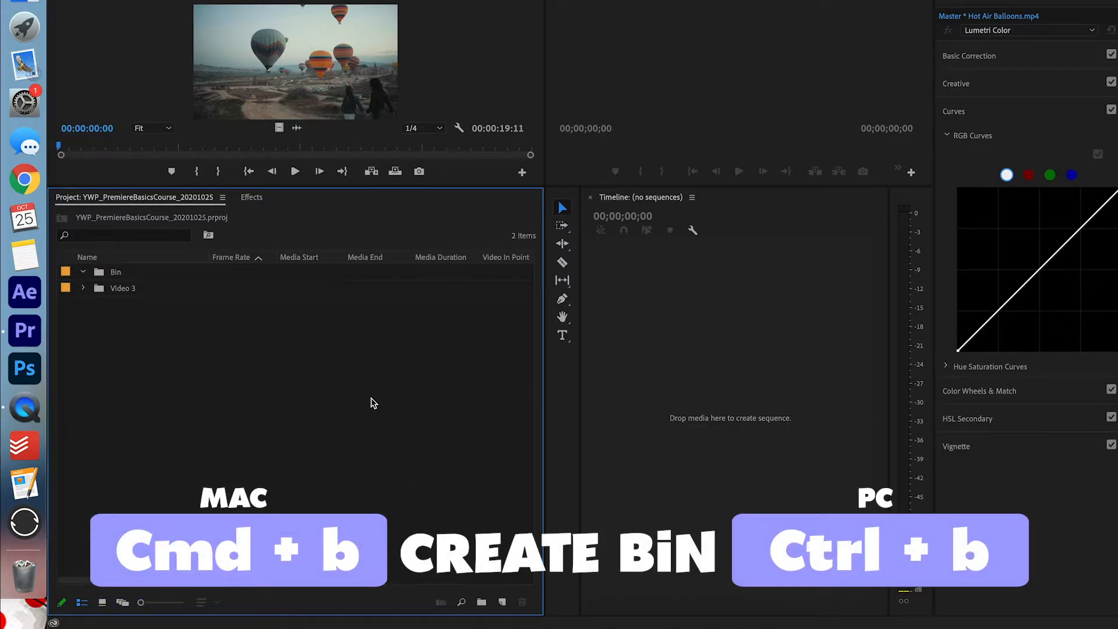
{"action": "key", "text": "super+b"}
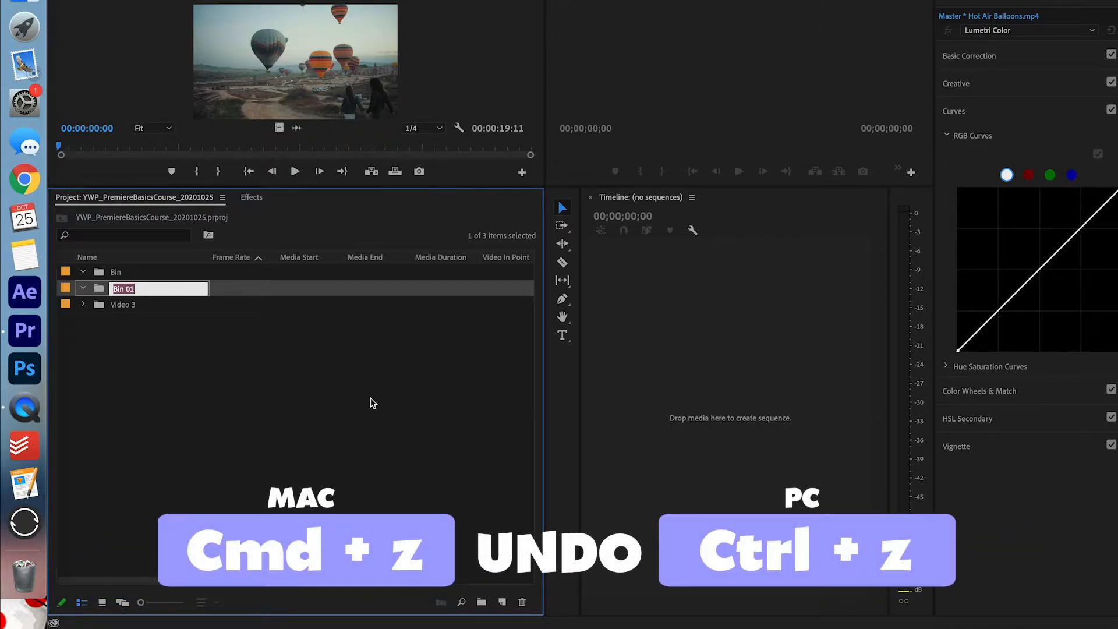
Undo the creation of both new bins, leaving only the Video 3 bin.
{"action": "key", "text": "super+z"}
{"action": "key", "text": "super+z"}
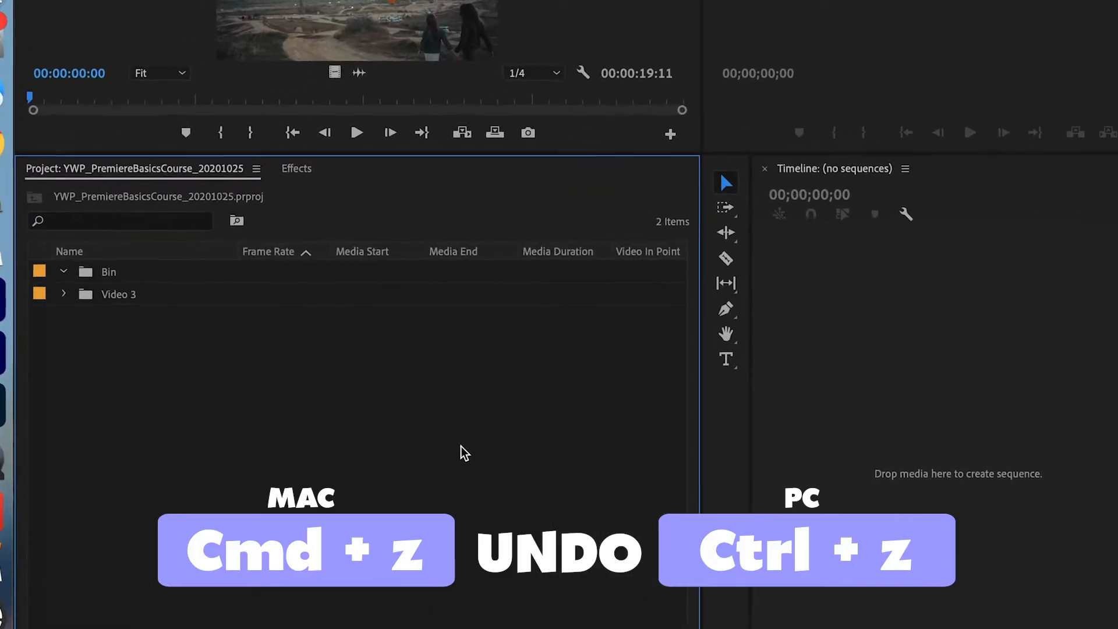
{"action": "key", "text": "super+z"}
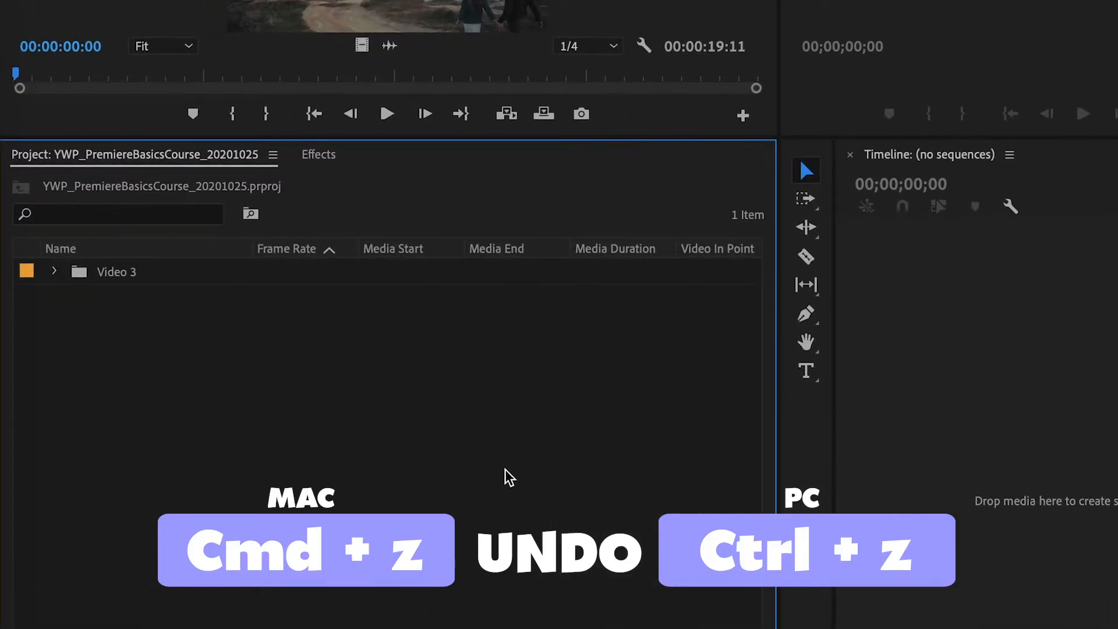
{"action": "key", "text": "super+z"}
Move the Video 3 bin into the 2_FOOTAGE bin and look through the project's numbered bins, leaving them collapsed.
{"action": "left_click_drag", "start_coordinate": [96, 406], "coordinate": [145, 295]}
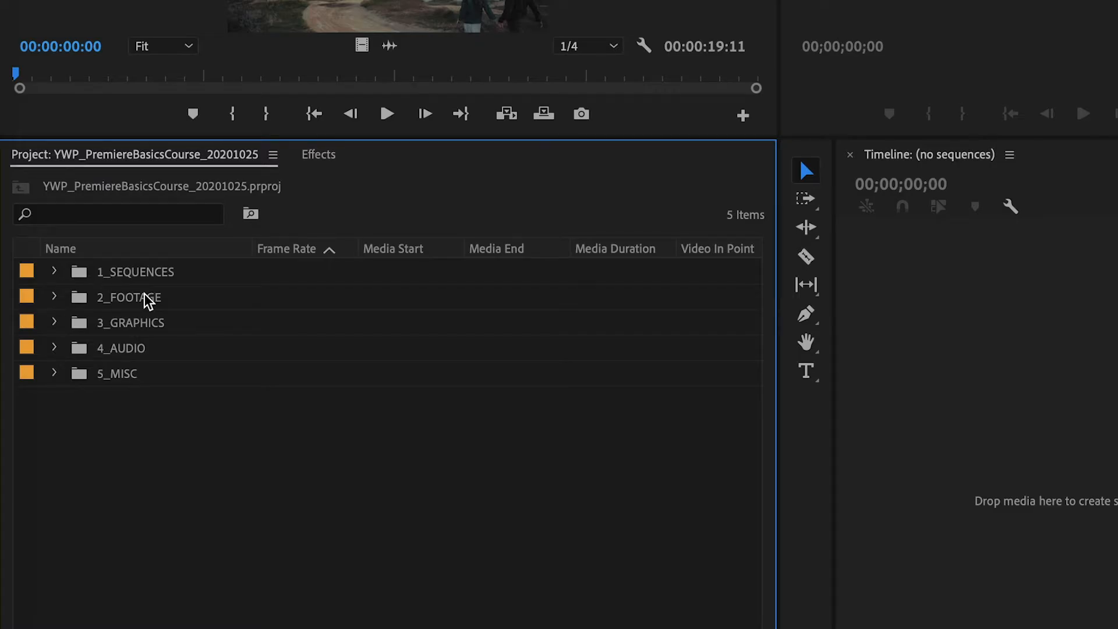
{"action": "left_click", "coordinate": [54, 271]}
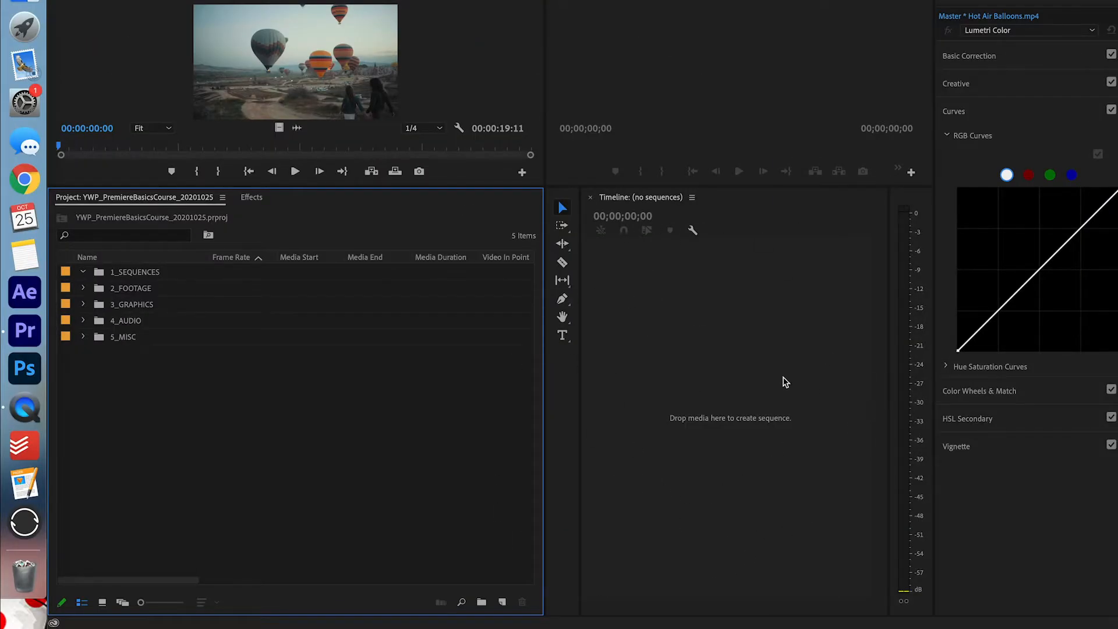
{"action": "left_click", "coordinate": [83, 272]}
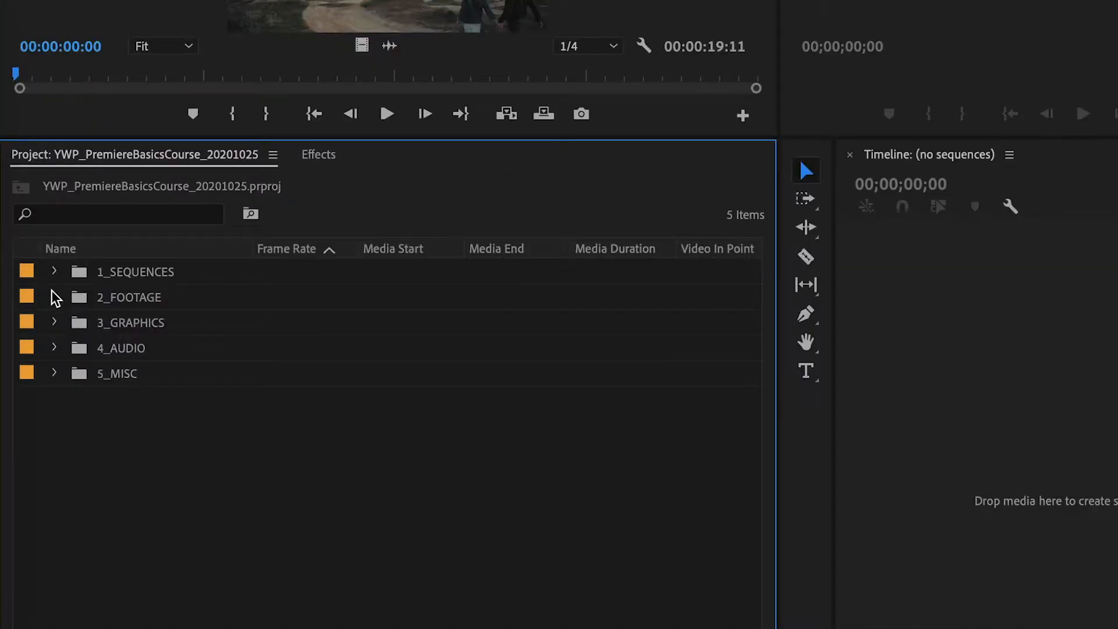
{"action": "left_click", "coordinate": [83, 288]}
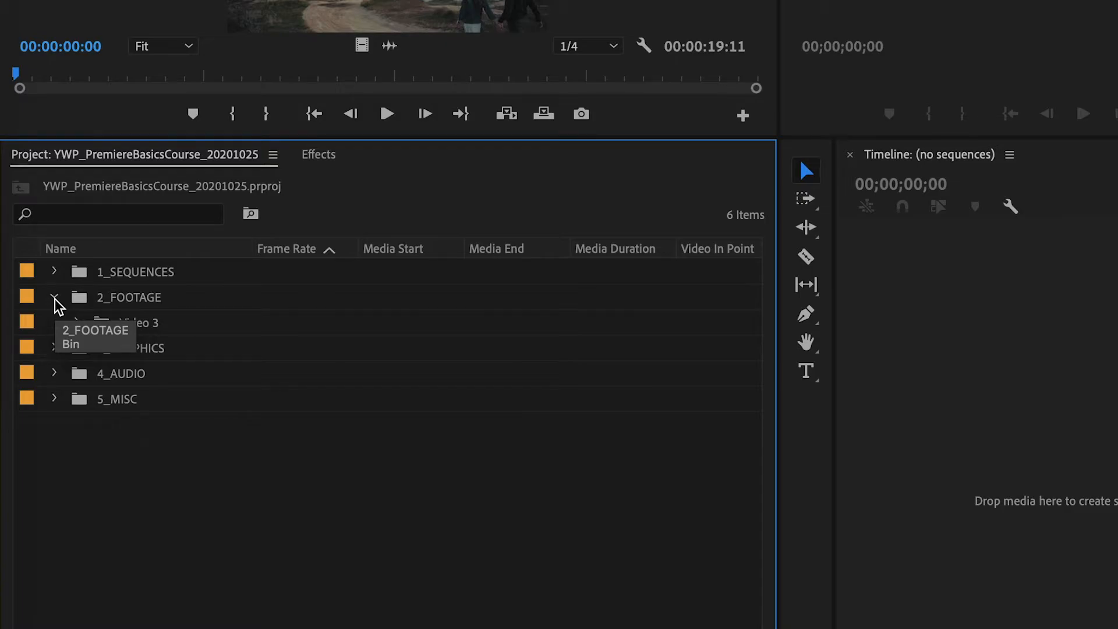
{"action": "left_click", "coordinate": [55, 298]}
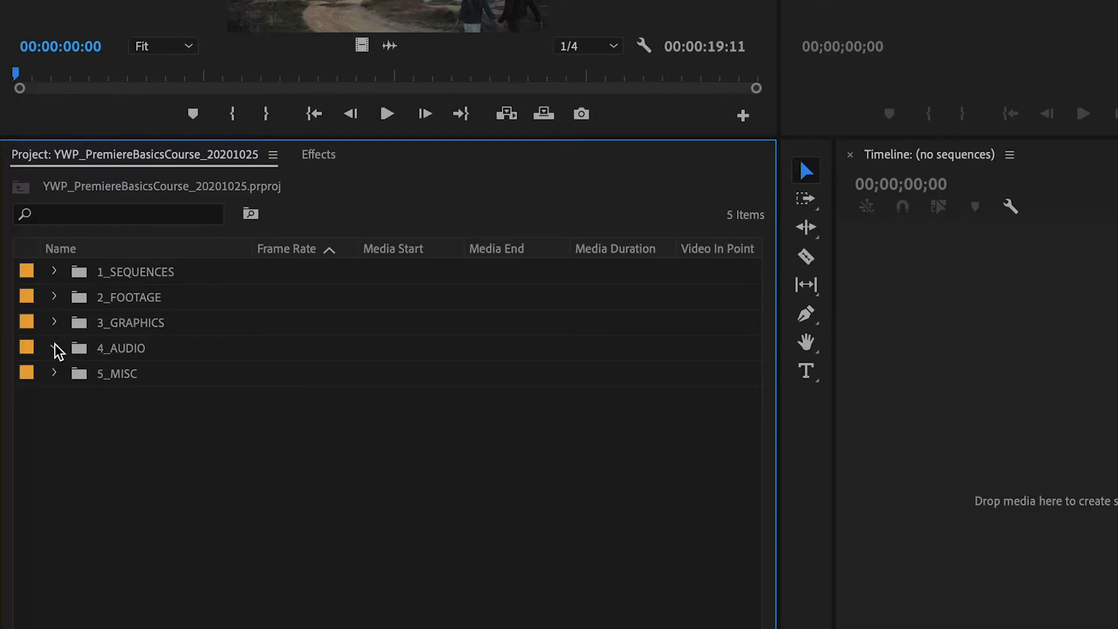
{"action": "left_click", "coordinate": [54, 375]}
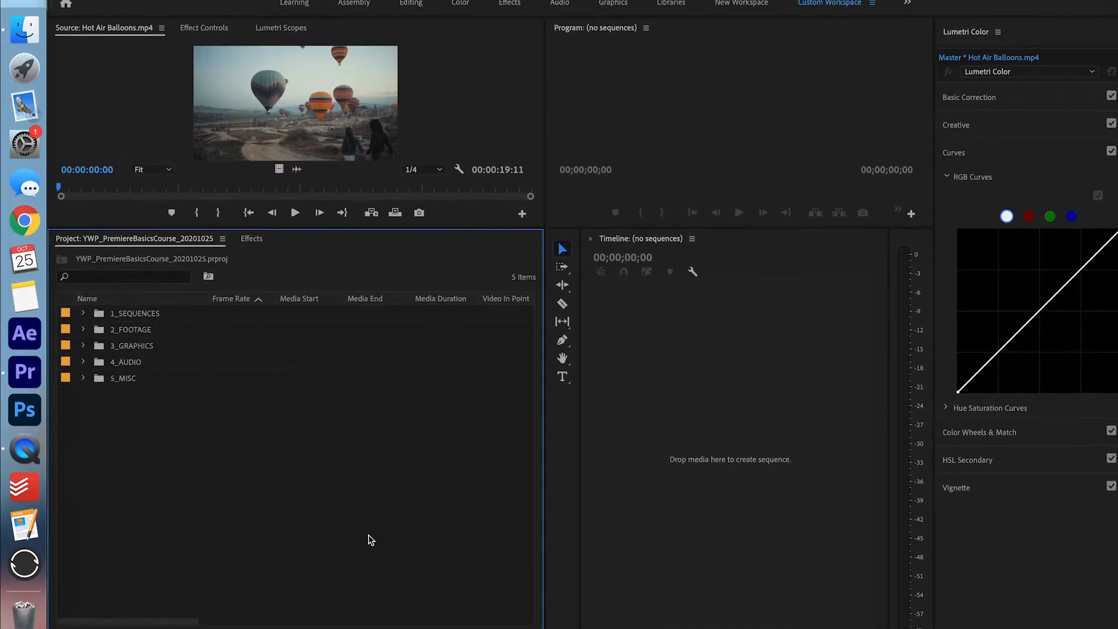
Reset the Custom Workspace to its saved layout and expand the 2_FOOTAGE and Video 3 bins in the project panel.
{"action": "left_click", "coordinate": [406, 7]}
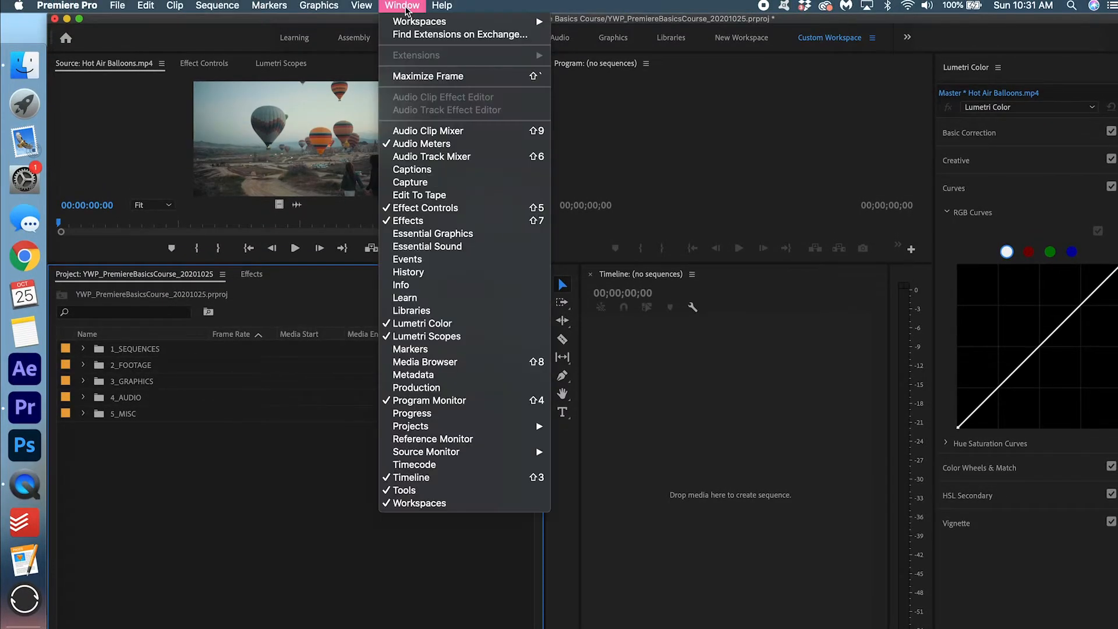
{"action": "mouse_move", "coordinate": [421, 25]}
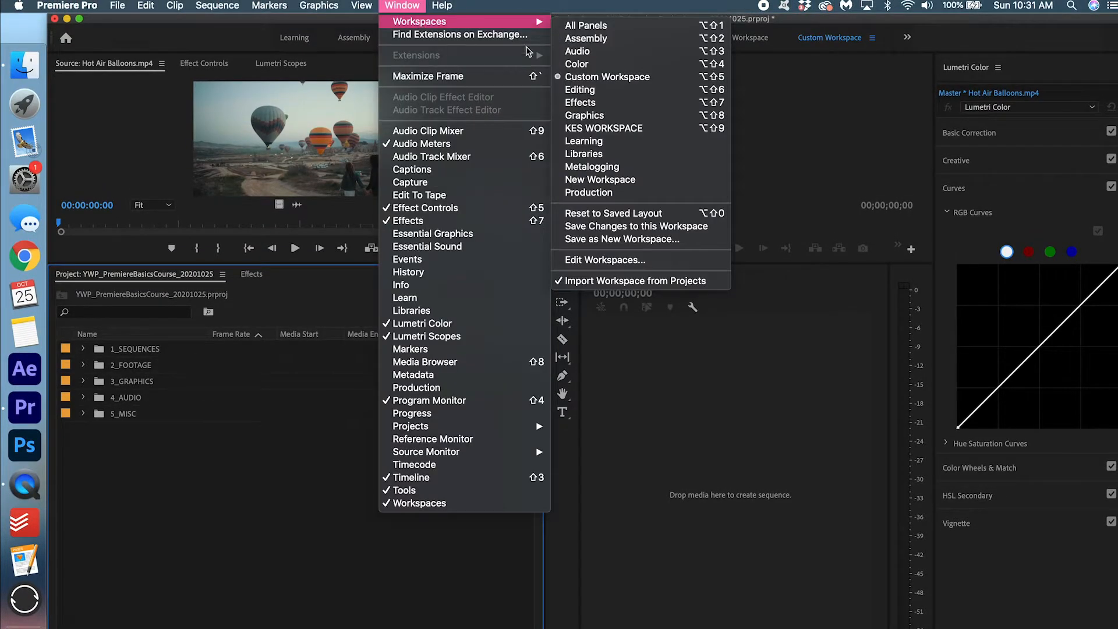
{"action": "left_click", "coordinate": [633, 213]}
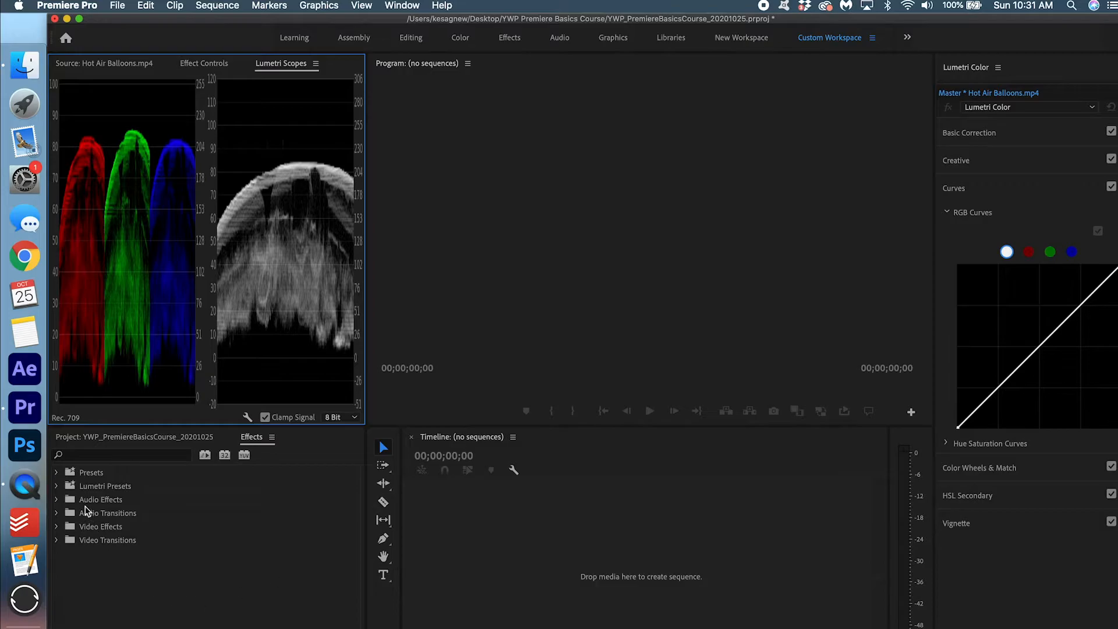
{"action": "left_click", "coordinate": [152, 438]}
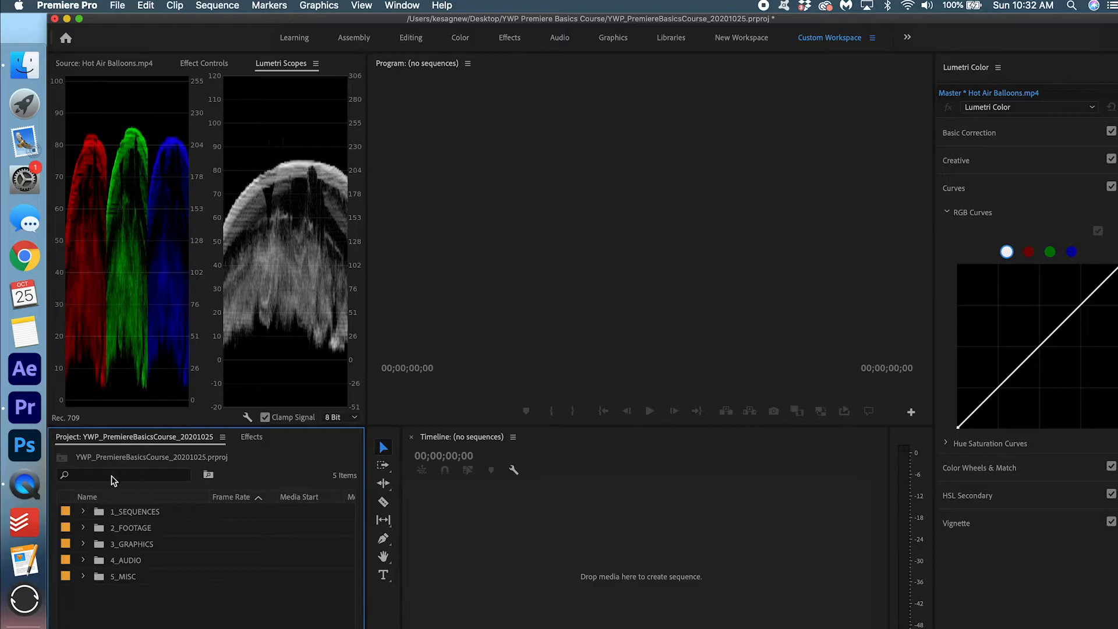
{"action": "left_click", "coordinate": [83, 527]}
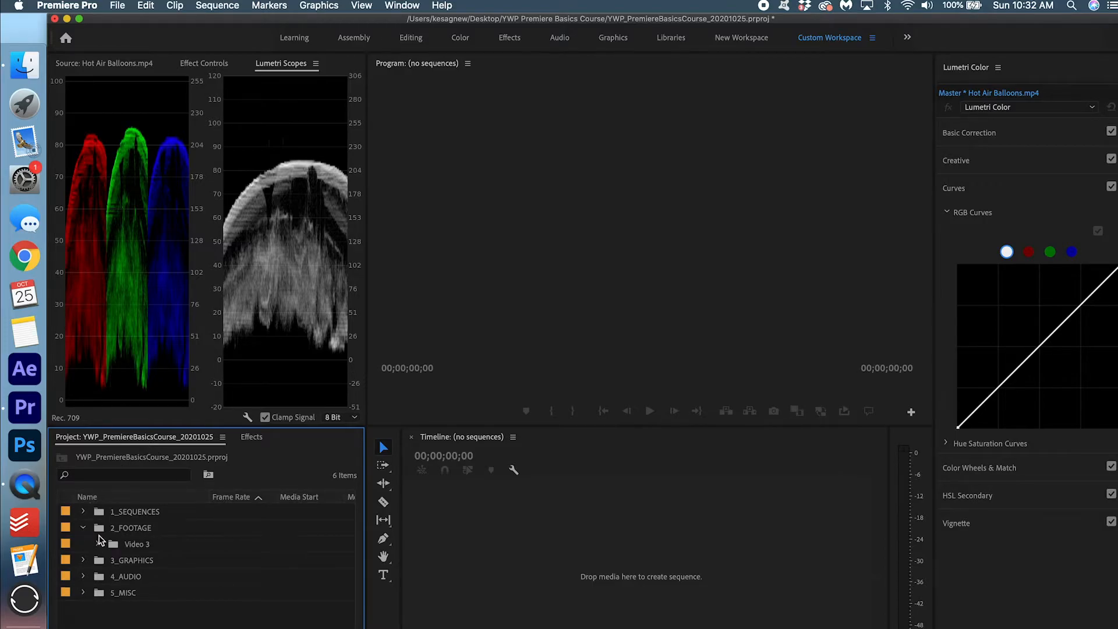
{"action": "left_click", "coordinate": [98, 545]}
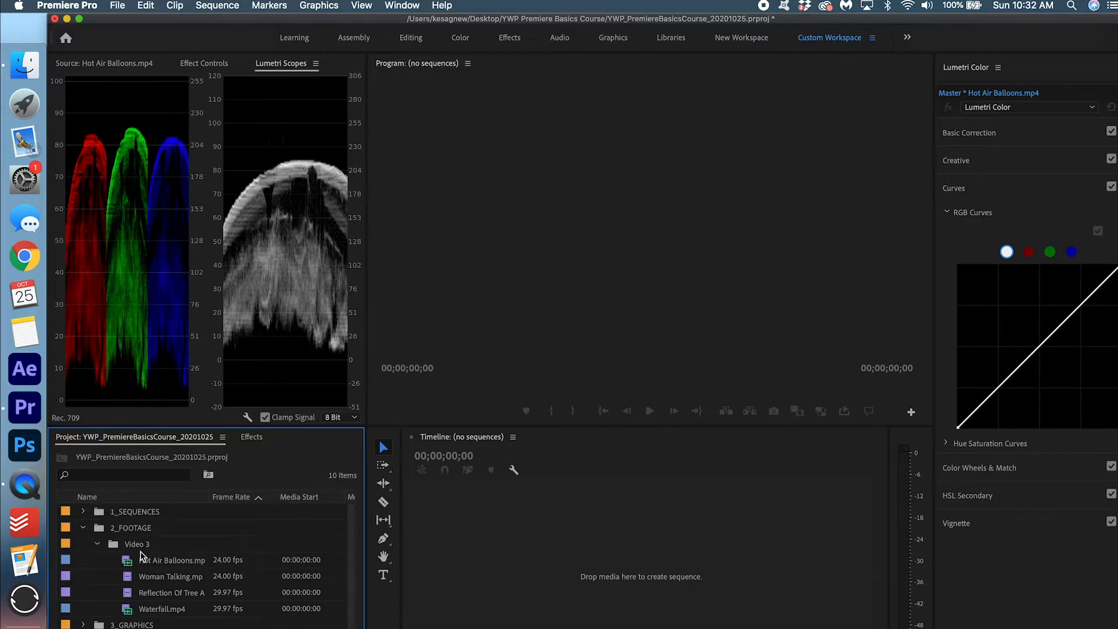
Create a sequence by placing Hot Air Balloons.mp4 in the empty timeline, and undo it.
{"action": "mouse_move", "coordinate": [149, 564]}
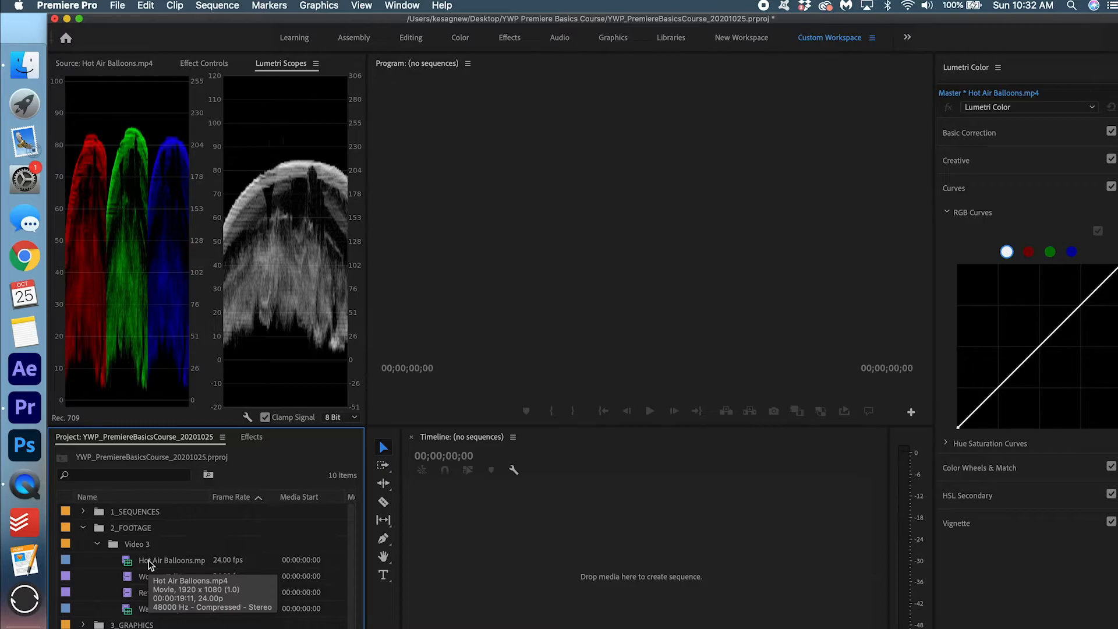
{"action": "left_click_drag", "start_coordinate": [149, 564], "coordinate": [544, 551]}
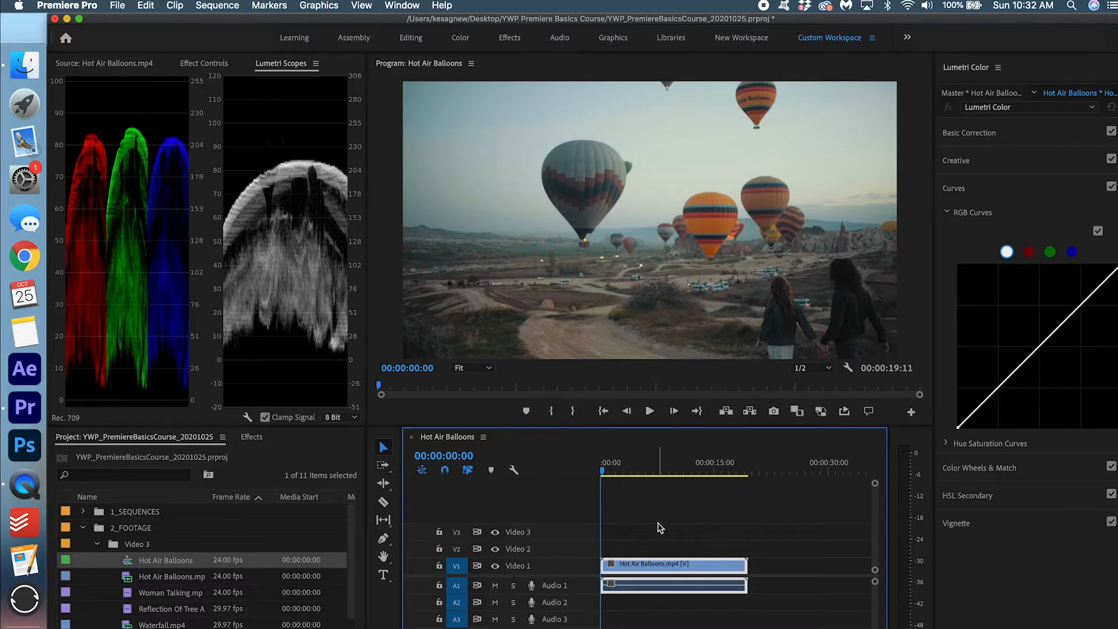
{"action": "left_click", "coordinate": [661, 529]}
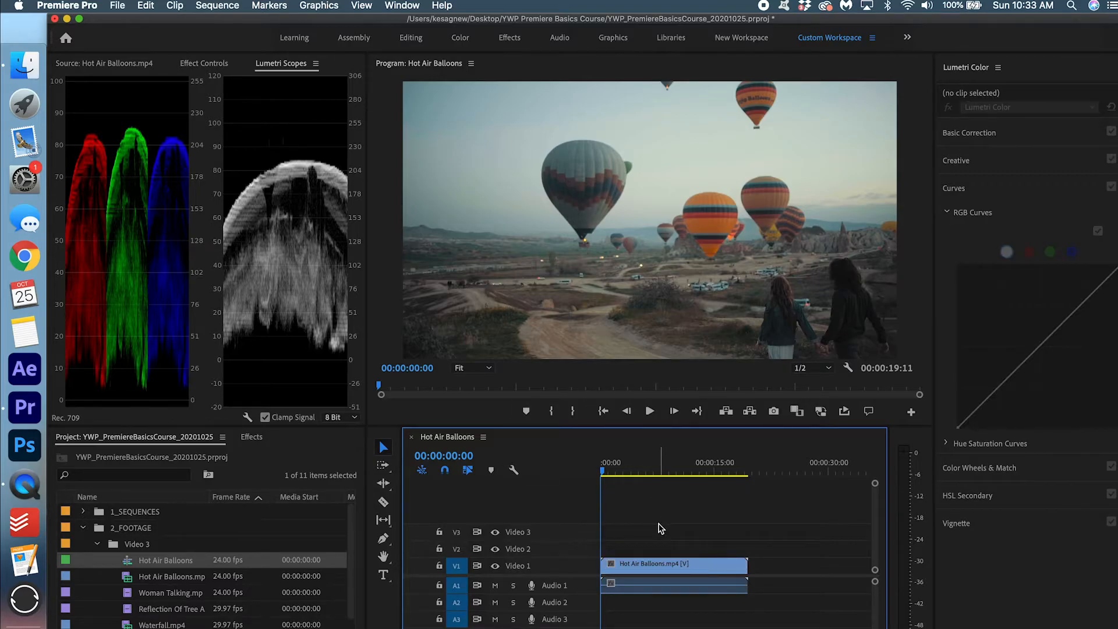
{"action": "key", "text": "super+z"}
{"action": "key", "text": "super+z"}
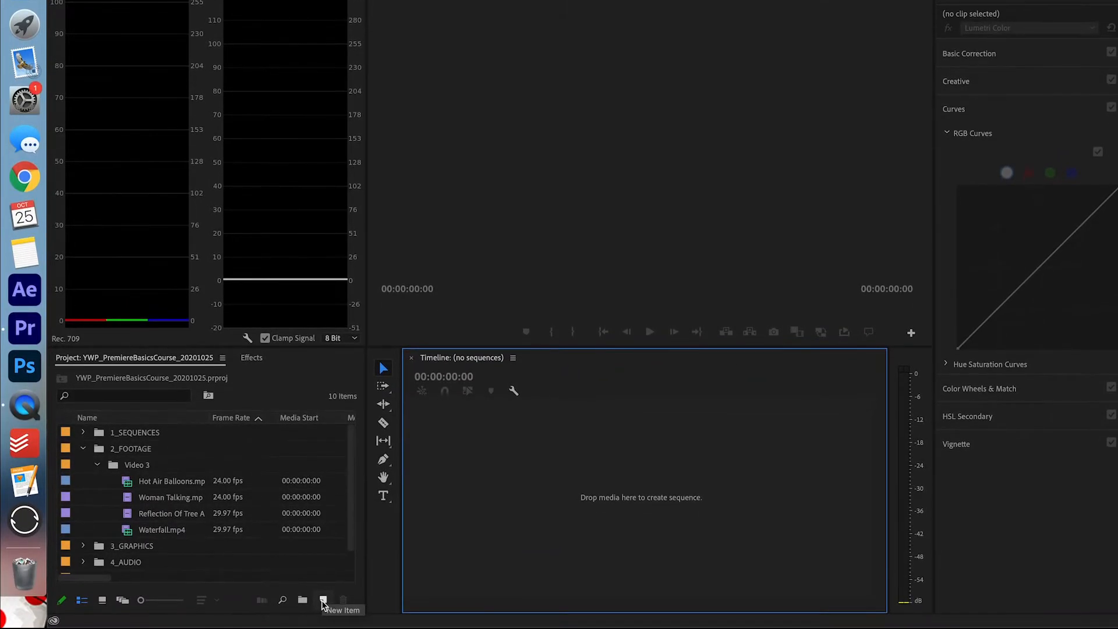
Create a new sequence named S1 from the AVCHD 1080p24 preset and file it in the 1_SEQUENCES bin.
{"action": "left_click", "coordinate": [323, 600]}
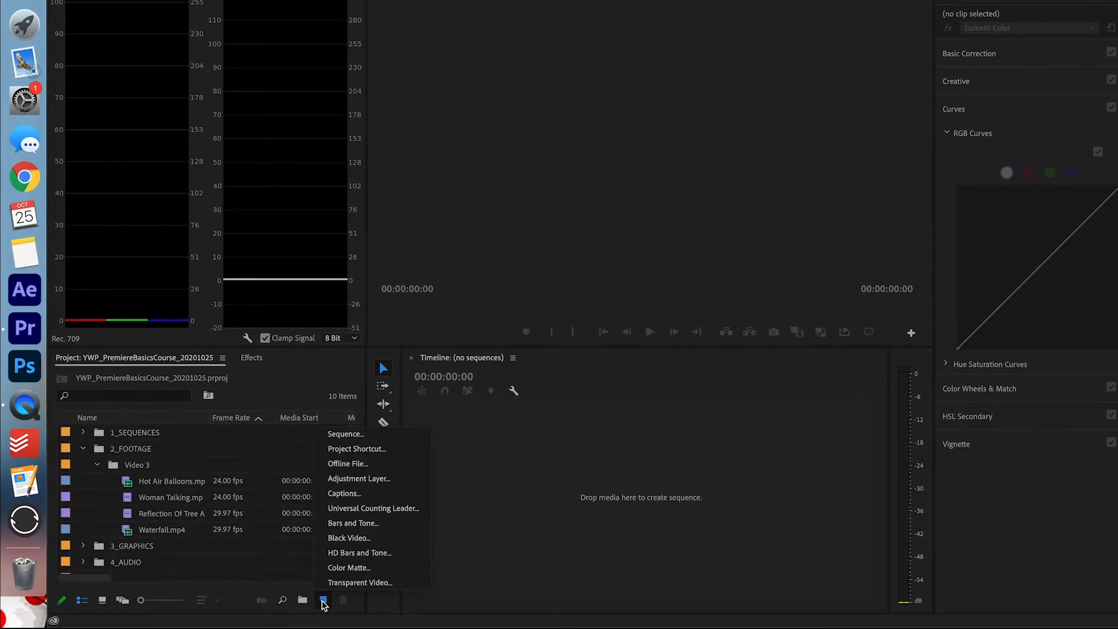
{"action": "left_click", "coordinate": [370, 436]}
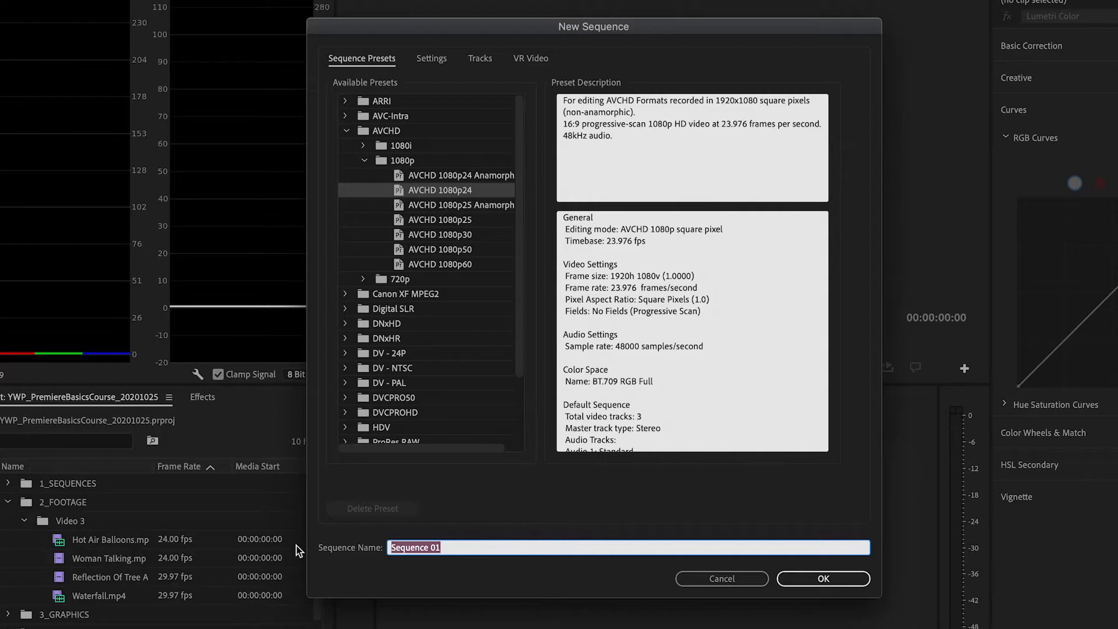
{"action": "type", "text": "S1"}
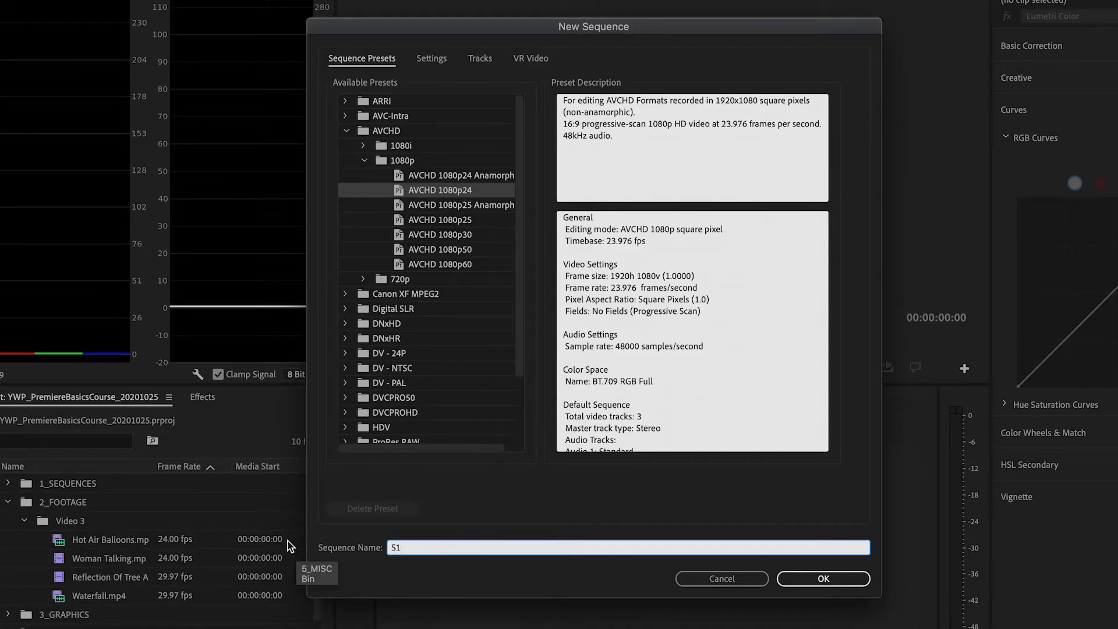
{"action": "left_click", "coordinate": [850, 575]}
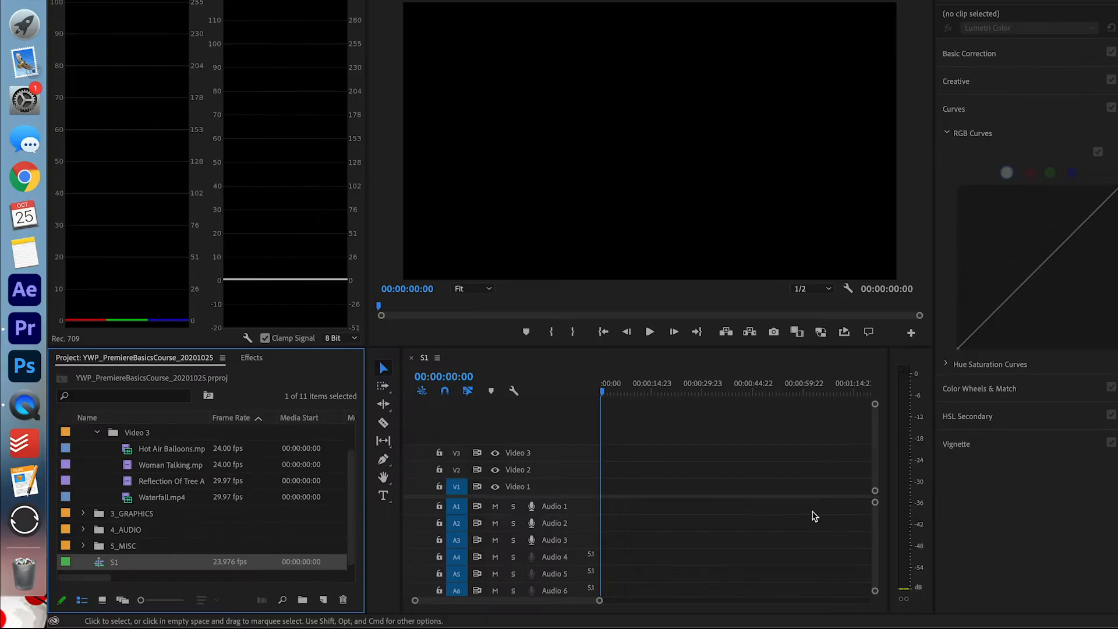
{"action": "left_click_drag", "start_coordinate": [106, 565], "coordinate": [137, 435]}
{"action": "left_click", "coordinate": [83, 432]}
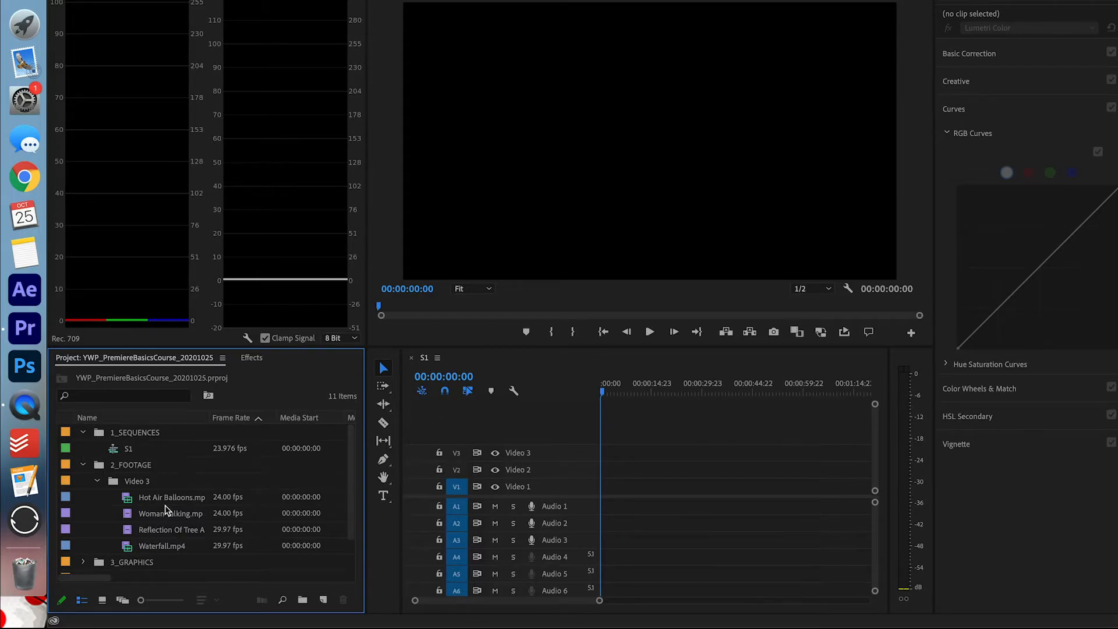
Delete the S1 sequence from the 1_SEQUENCES bin.
{"action": "left_click", "coordinate": [129, 450]}
{"action": "key", "text": "Delete"}
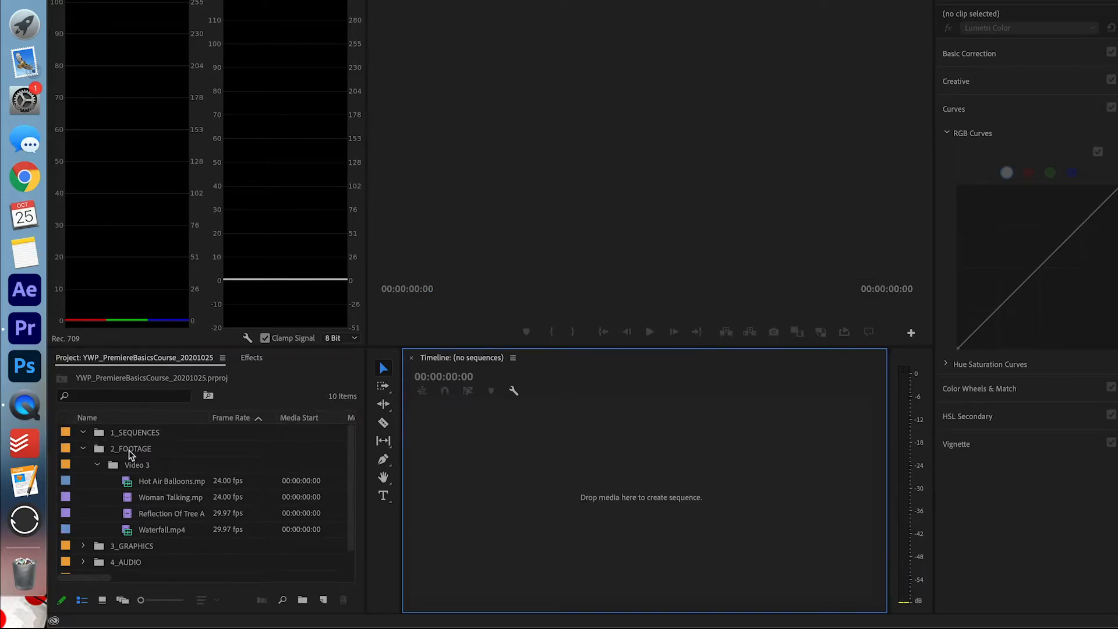
Create a sequence from Hot Air Balloons.mp4 in the timeline and move that sequence into the 1_SEQUENCES bin.
{"action": "left_click_drag", "start_coordinate": [163, 483], "coordinate": [520, 469]}
{"action": "left_click_drag", "start_coordinate": [155, 482], "coordinate": [145, 439]}
{"action": "left_click", "coordinate": [153, 450]}
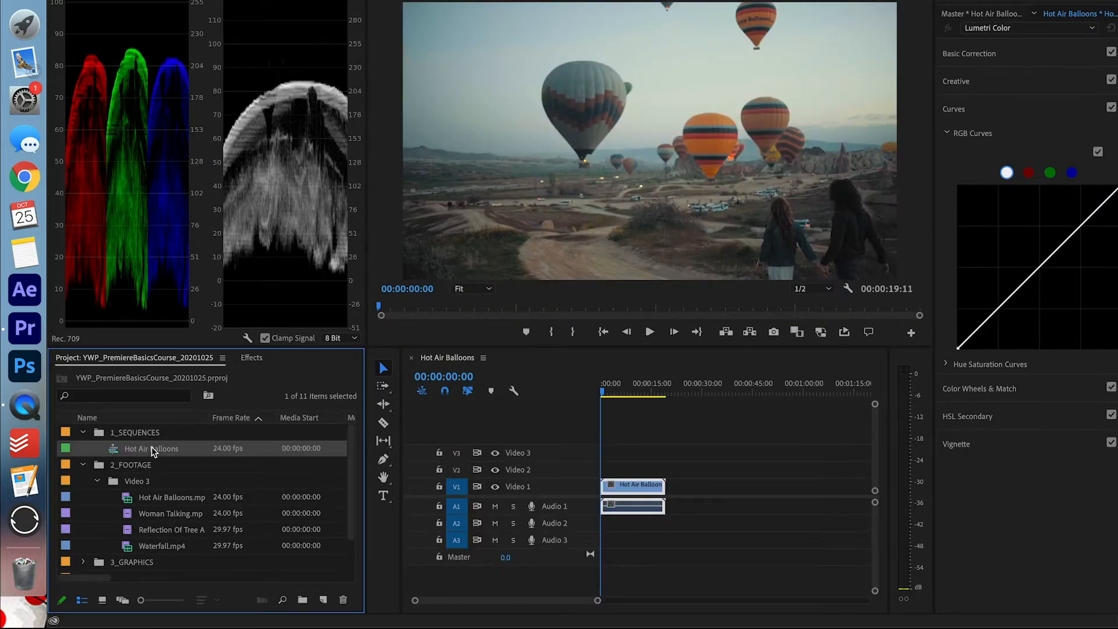
Rename the Hot Air Balloons sequence in the 1_SEQUENCES bin as S1 and collapse the 2_FOOTAGE bin.
{"action": "left_click", "coordinate": [153, 448]}
{"action": "left_click", "coordinate": [154, 477]}
{"action": "double_click", "coordinate": [156, 449]}
{"action": "type", "text": "S1"}
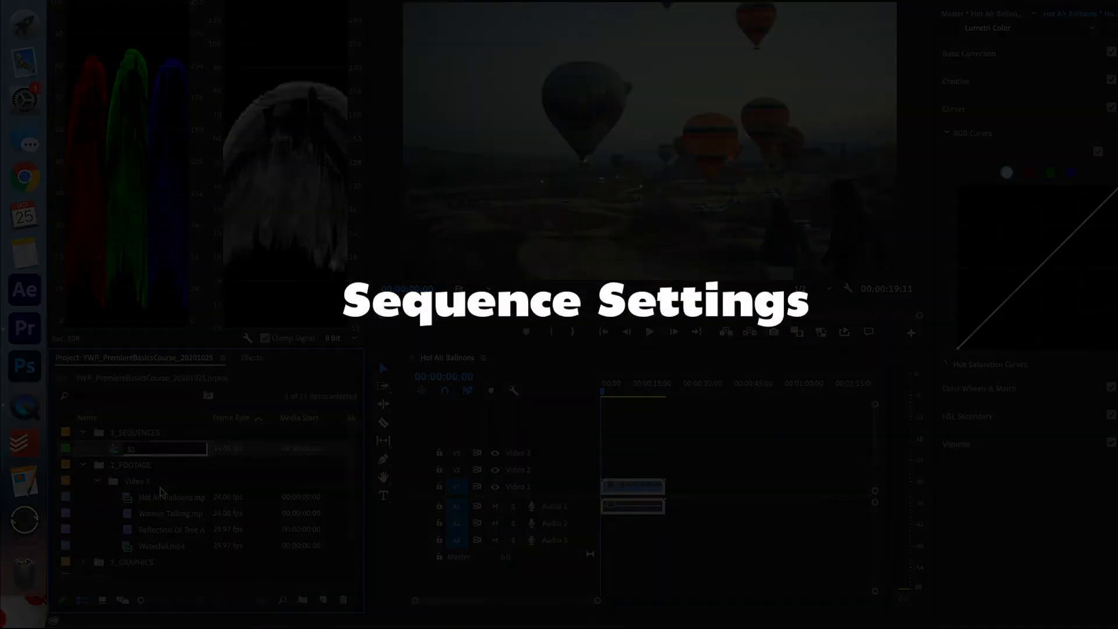
{"action": "left_click", "coordinate": [160, 487]}
{"action": "left_click", "coordinate": [83, 464]}
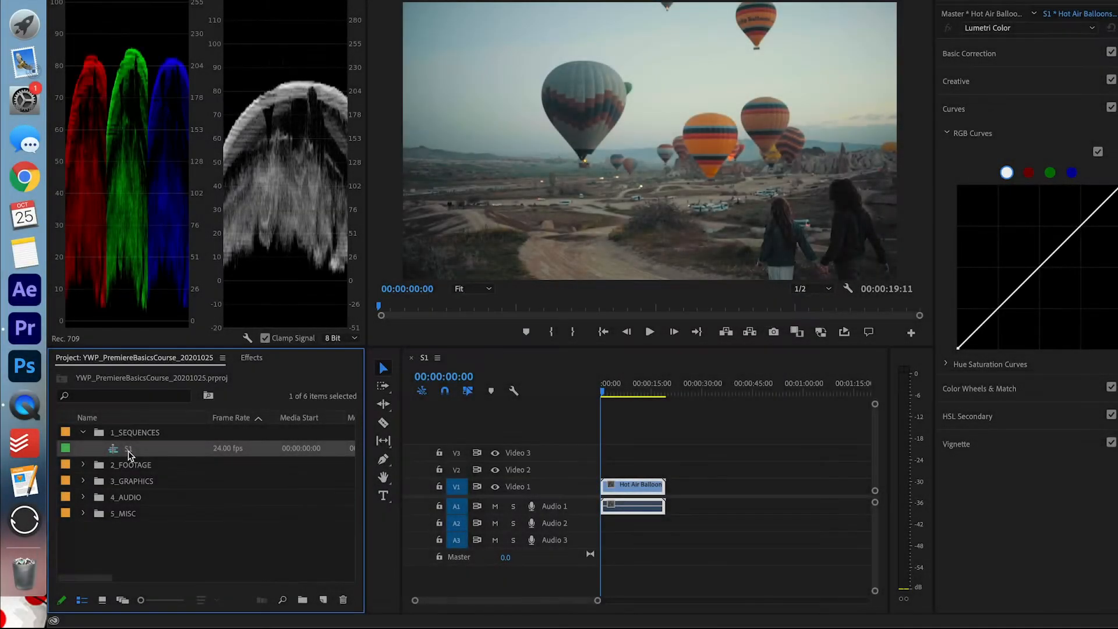
Open the sequence settings of S1 and review the available timebase frame rates.
{"action": "right_click", "coordinate": [129, 456]}
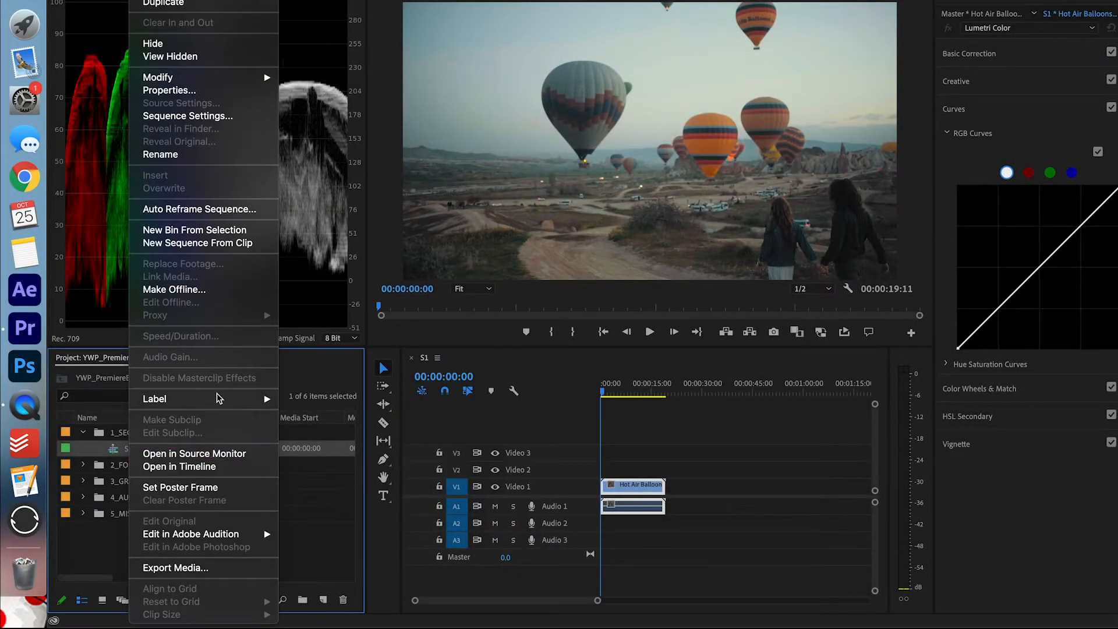
{"action": "left_click", "coordinate": [229, 118]}
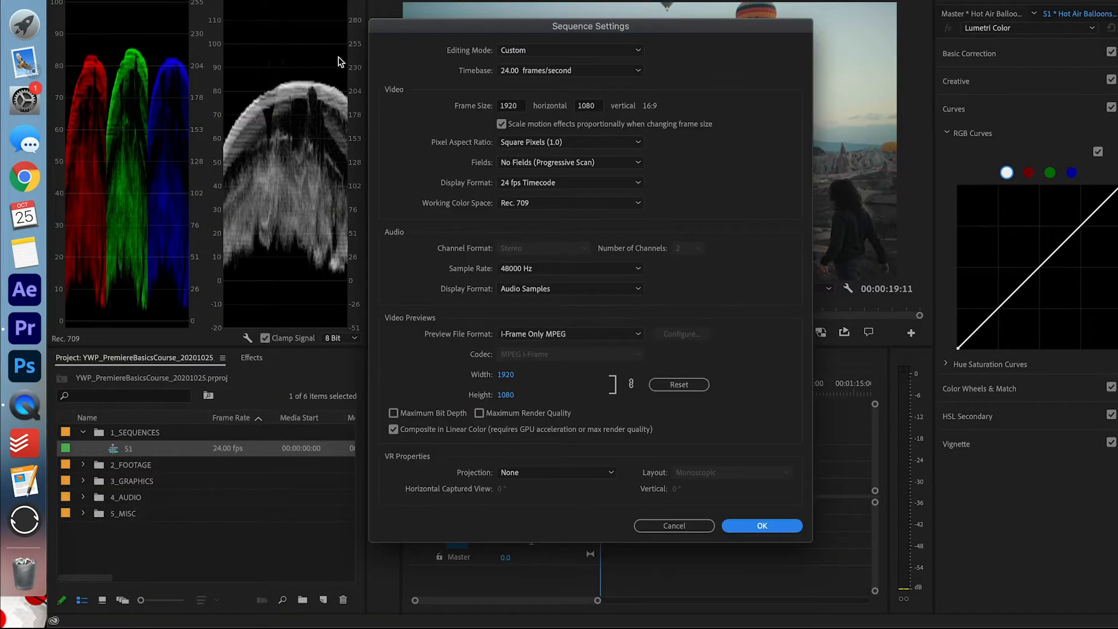
{"action": "left_click_drag", "start_coordinate": [656, 33], "coordinate": [622, 30]}
{"action": "left_click", "coordinate": [584, 68]}
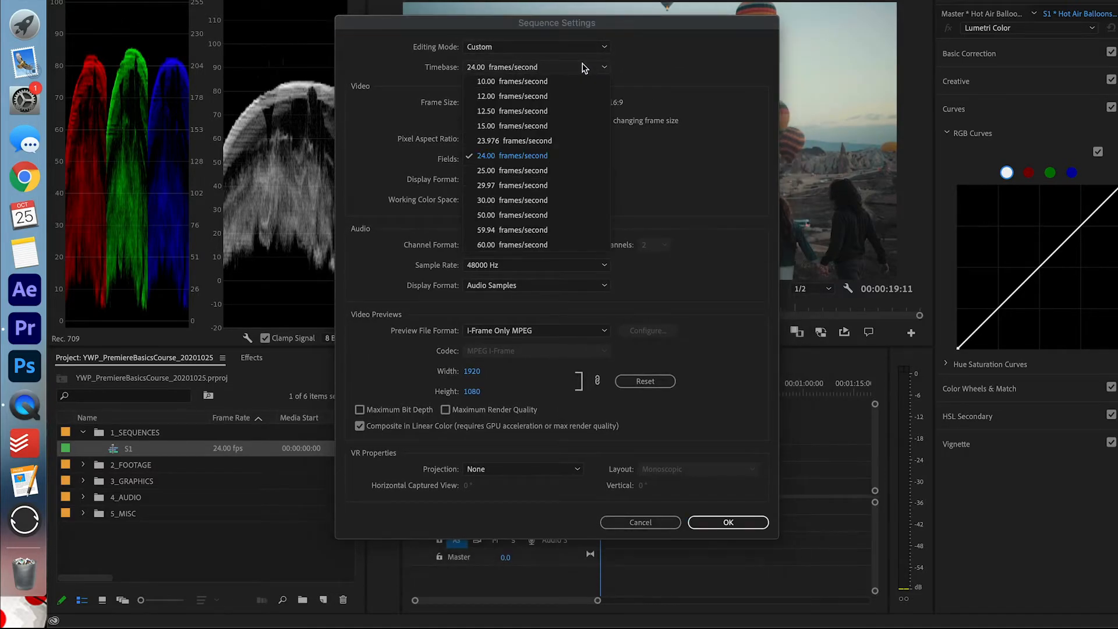
{"action": "left_click", "coordinate": [584, 68]}
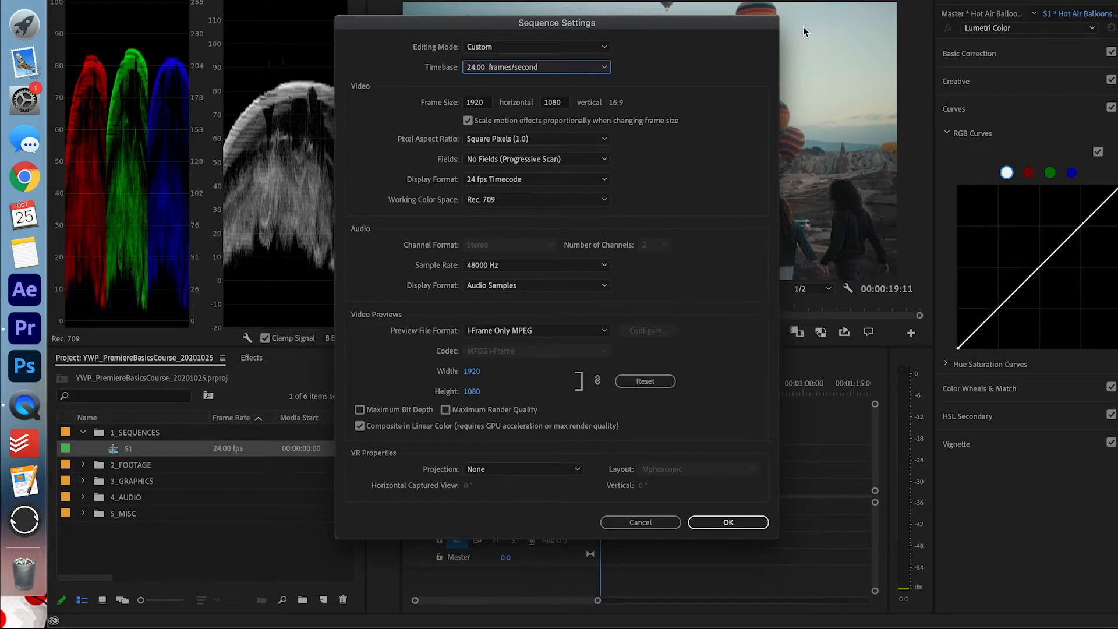
{"action": "left_click_drag", "start_coordinate": [672, 24], "coordinate": [472, 29]}
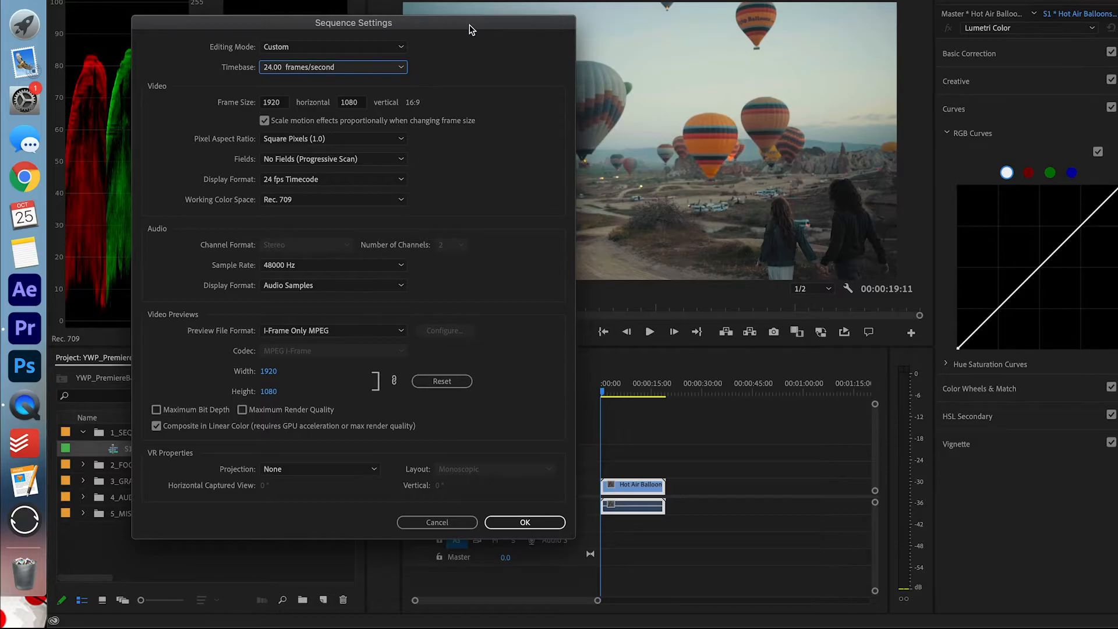
Try setting the horizontal frame size of S1 to 1080, accepting the deletion of its preview files.
{"action": "left_click", "coordinate": [274, 103]}
{"action": "type", "text": "1080"}
{"action": "left_click", "coordinate": [493, 112]}
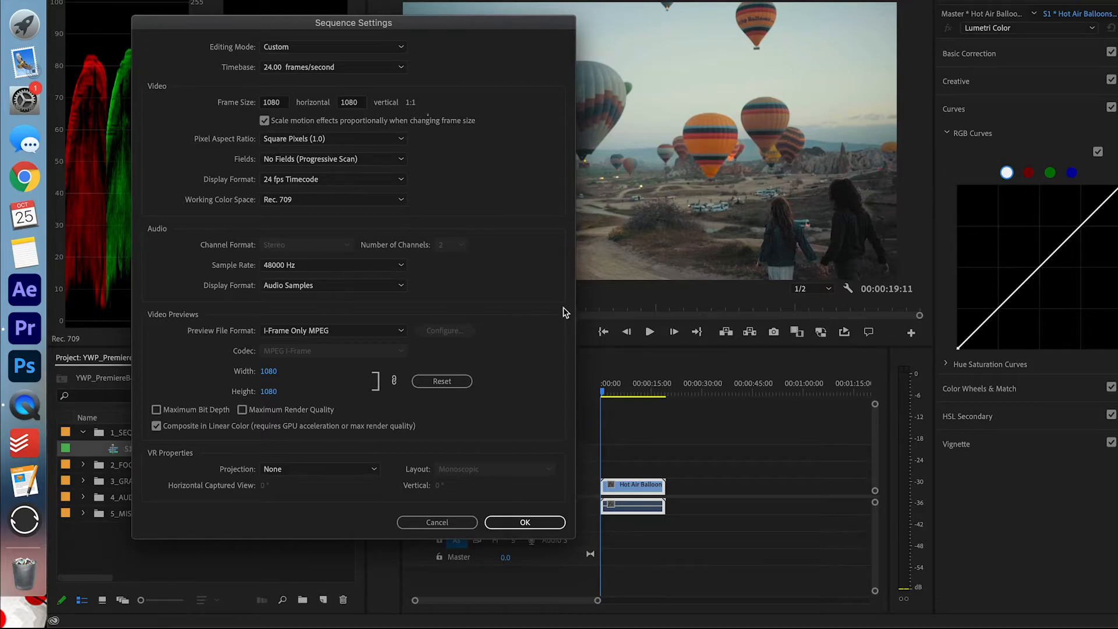
{"action": "left_click", "coordinate": [540, 520]}
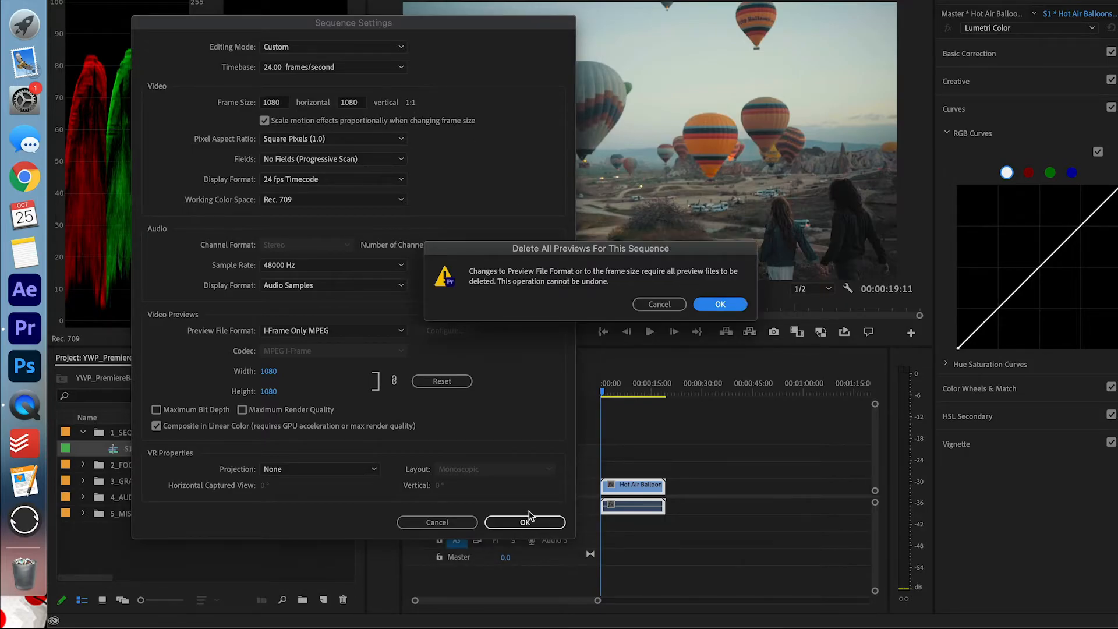
{"action": "left_click", "coordinate": [724, 305]}
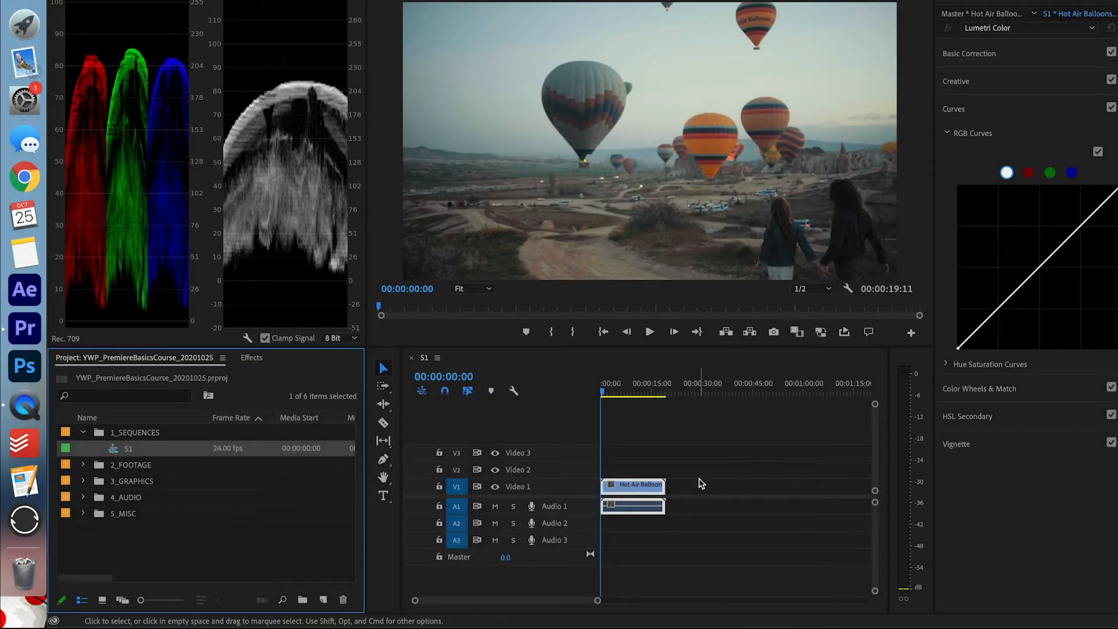
Delete the Hot Air Balloons clip with its audio from the S1 timeline.
{"action": "left_click", "coordinate": [737, 455]}
{"action": "left_click_drag", "start_coordinate": [737, 455], "coordinate": [609, 540]}
{"action": "key", "text": "Delete"}
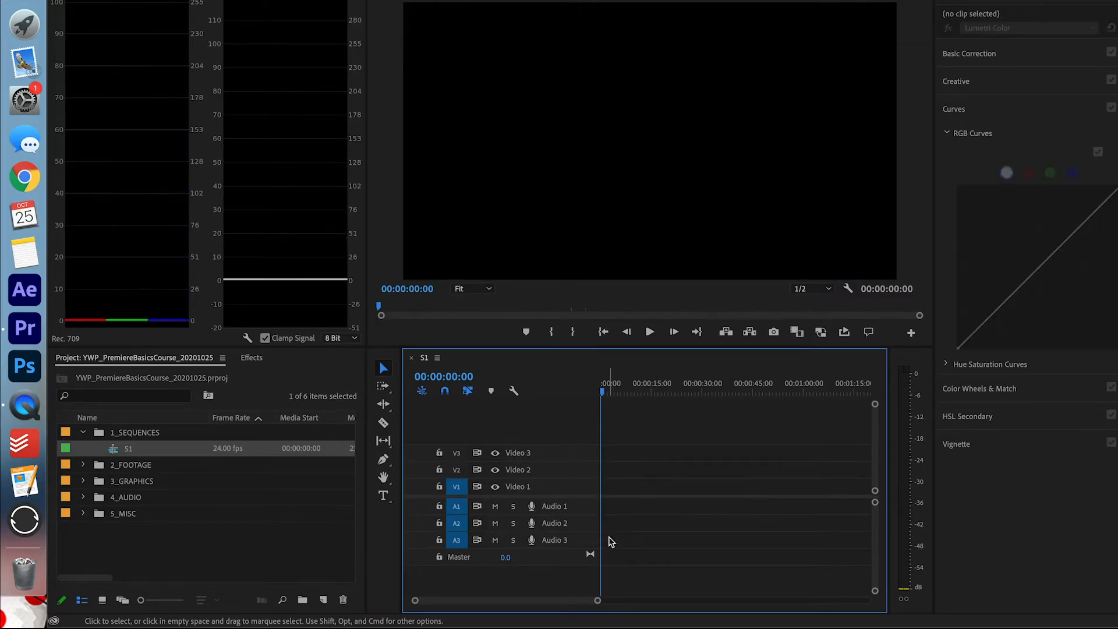
Place the Hot Air Balloons, Woman Talking, Reflection Of Tree and Waterfall clips end to end in S1, and delete them all again.
{"action": "left_click", "coordinate": [83, 464]}
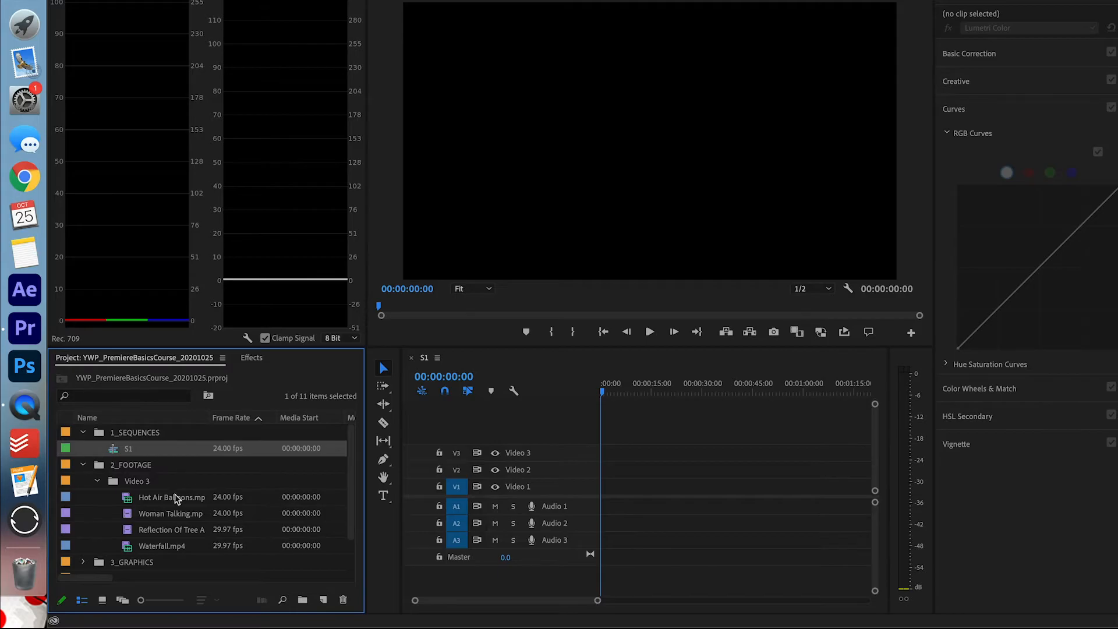
{"action": "left_click_drag", "start_coordinate": [179, 495], "coordinate": [600, 496]}
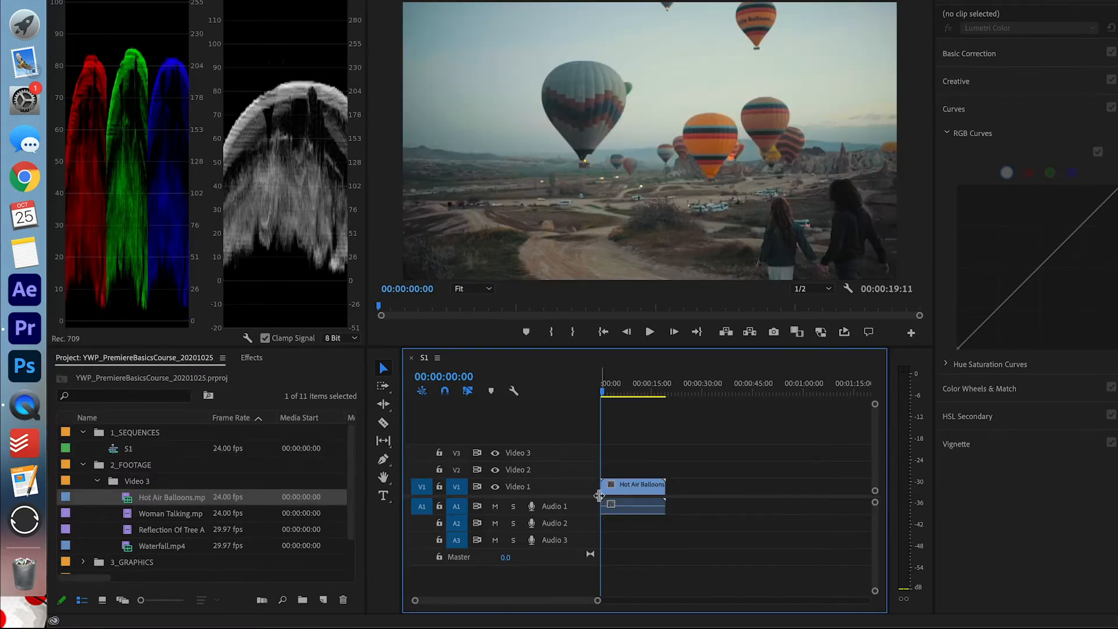
{"action": "left_click_drag", "start_coordinate": [131, 515], "coordinate": [745, 487]}
{"action": "key", "text": "minus"}
{"action": "key", "text": "minus"}
{"action": "left_click_drag", "start_coordinate": [168, 547], "coordinate": [764, 491]}
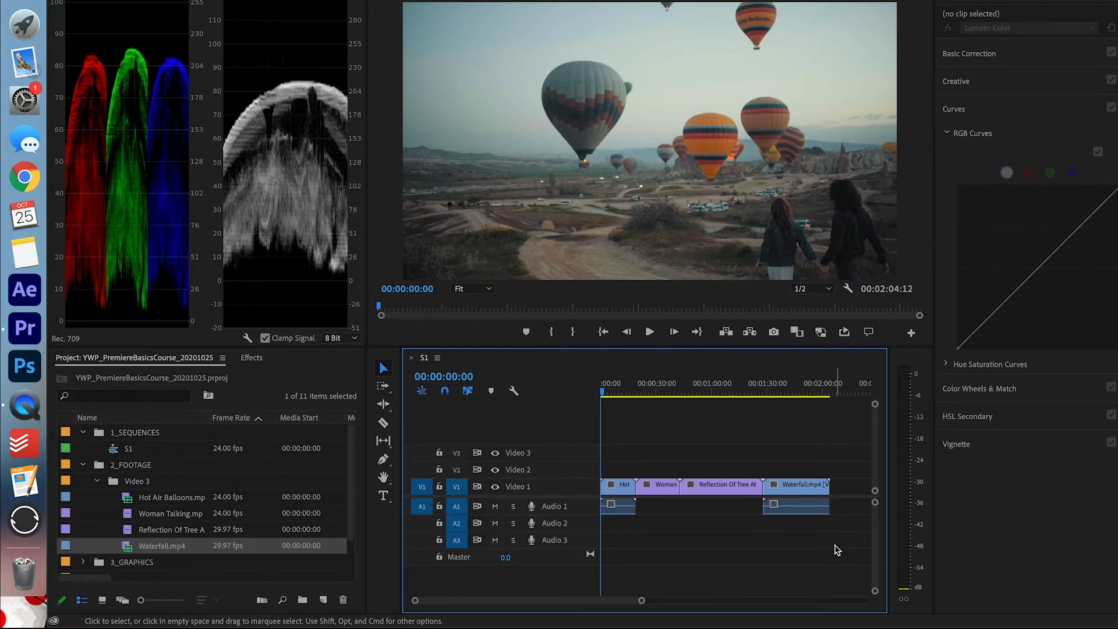
{"action": "left_click_drag", "start_coordinate": [839, 551], "coordinate": [603, 446]}
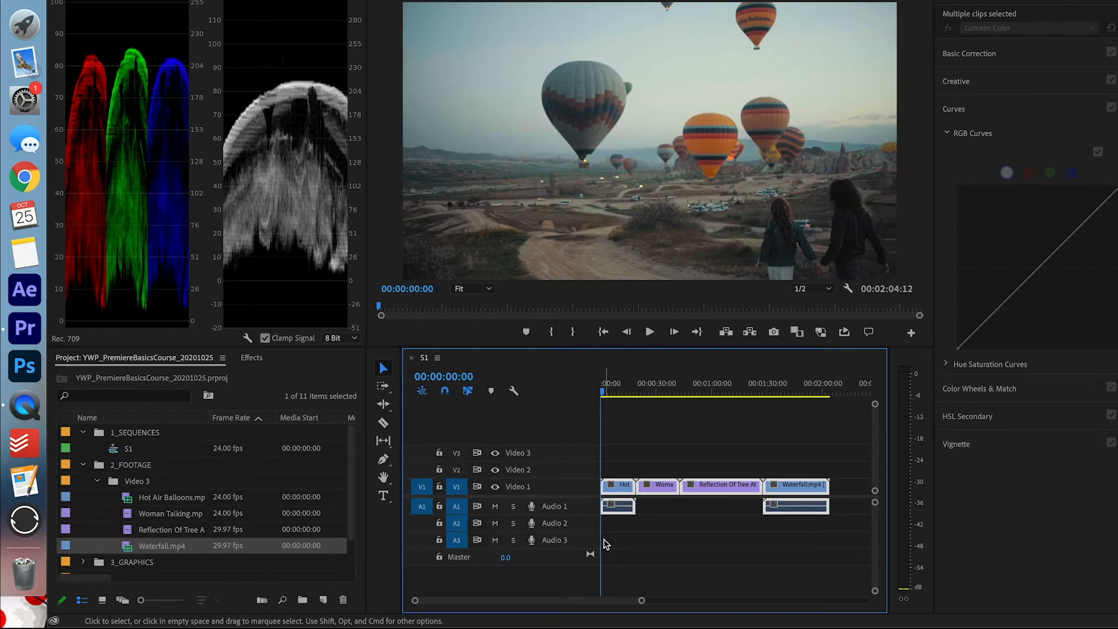
{"action": "key", "text": "Delete"}
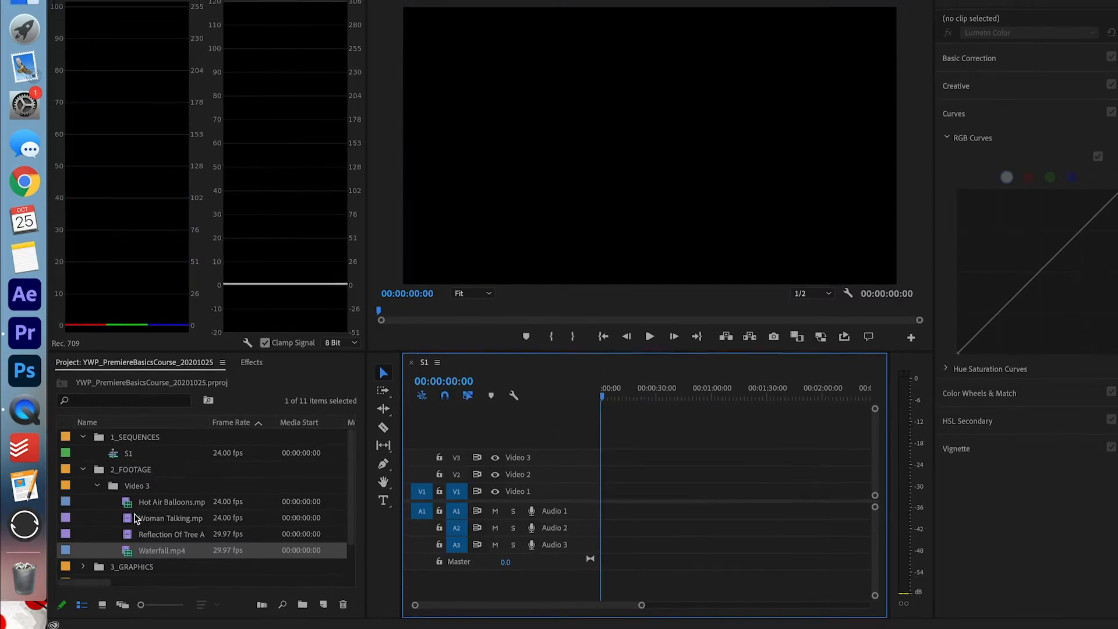
Load Woman Talking.mp4 as the source clip and mark its In point at 00:00:00:13 and Out point at 00:00:05:02.
{"action": "double_click", "coordinate": [157, 543]}
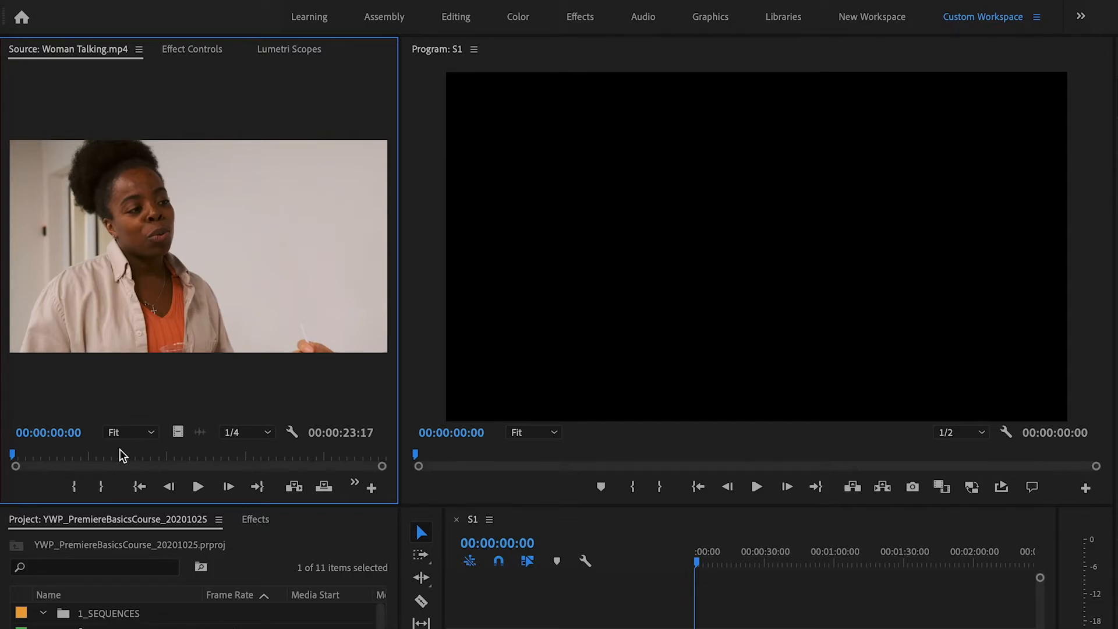
{"action": "left_click_drag", "start_coordinate": [12, 456], "coordinate": [92, 461]}
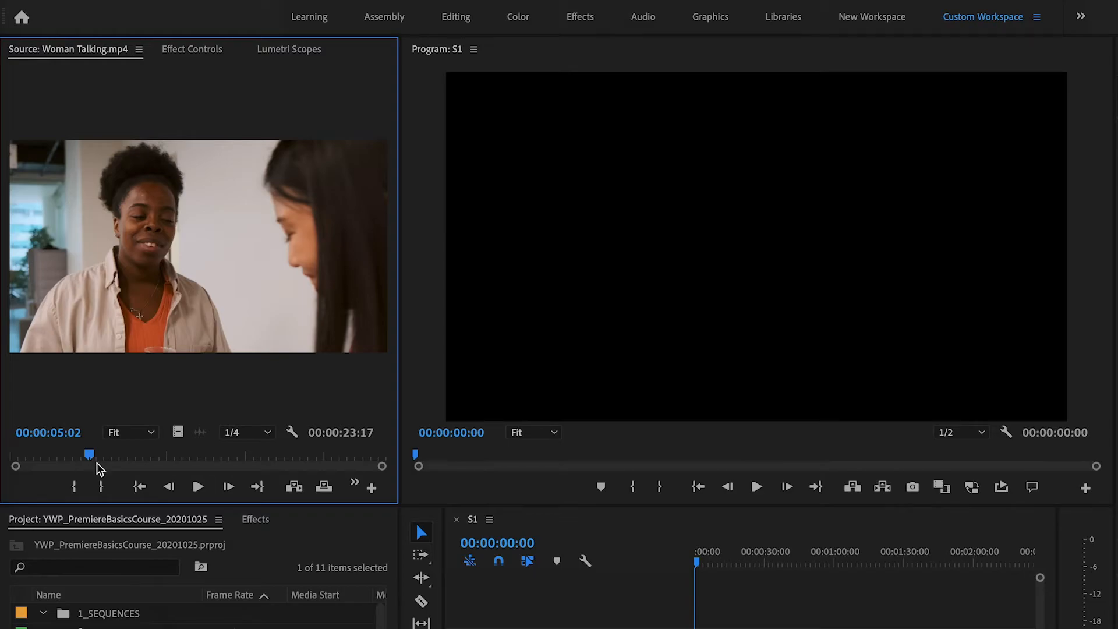
{"action": "left_click", "coordinate": [102, 489]}
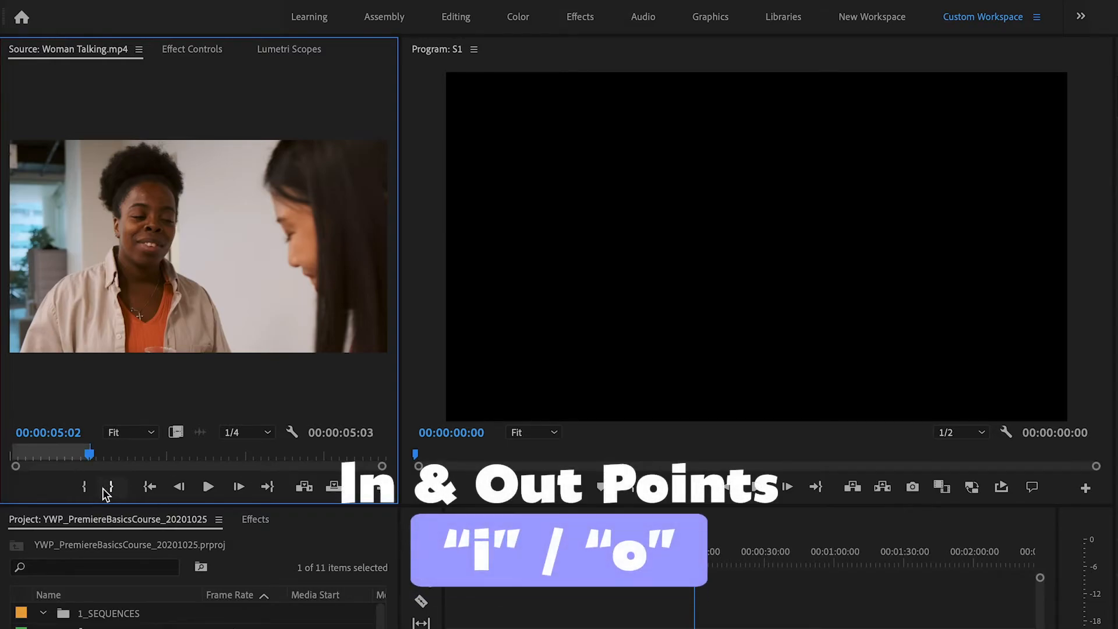
{"action": "key", "text": "super+z"}
{"action": "left_click", "coordinate": [103, 489]}
{"action": "left_click_drag", "start_coordinate": [90, 455], "coordinate": [19, 471]}
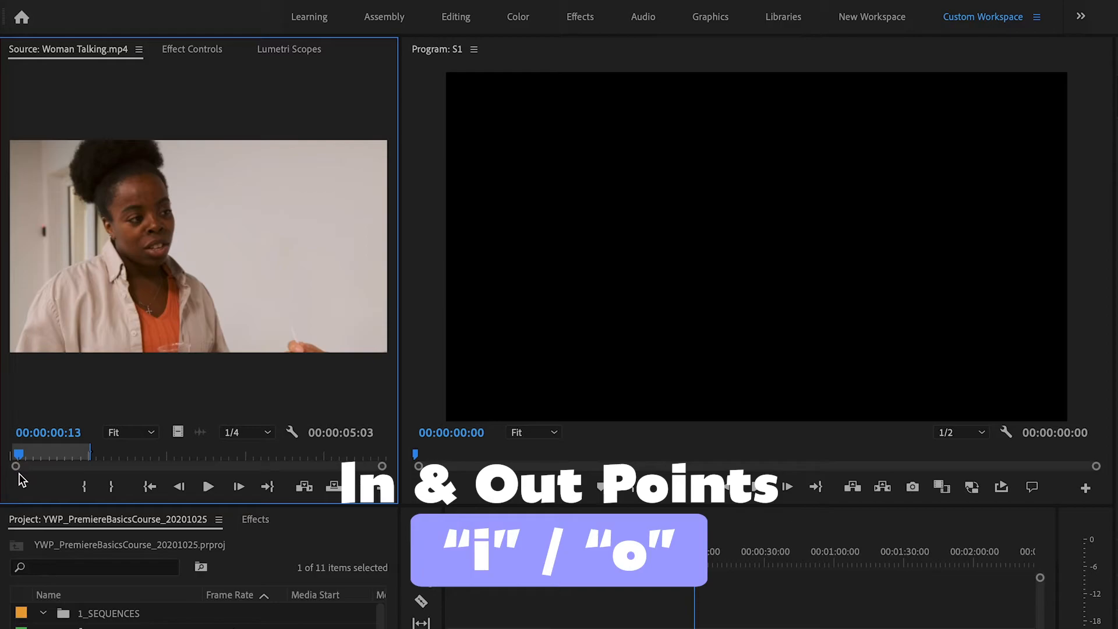
{"action": "left_click", "coordinate": [85, 488]}
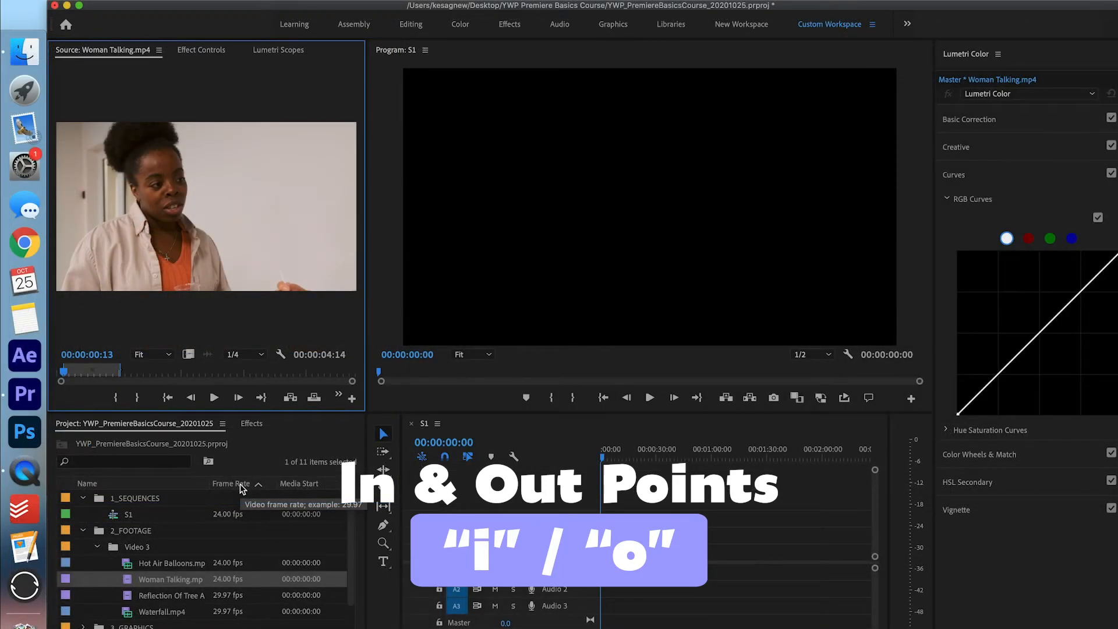
{"action": "mouse_move", "coordinate": [64, 373]}
{"action": "left_mouse_down"}
{"action": "mouse_move", "coordinate": [88, 378]}
{"action": "mouse_move", "coordinate": [64, 380]}
{"action": "left_mouse_up"}
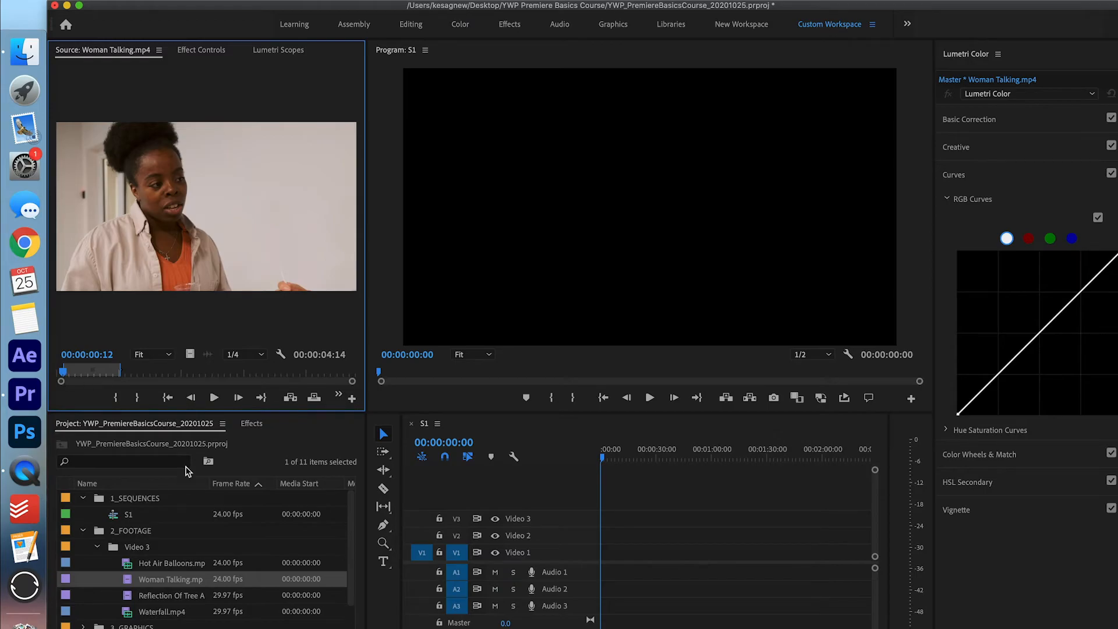
Place the marked section of Woman Talking.mp4 at the start of Video 1 in S1 and scrub through it.
{"action": "left_click_drag", "start_coordinate": [173, 584], "coordinate": [568, 556]}
{"action": "key", "text": "backslash"}
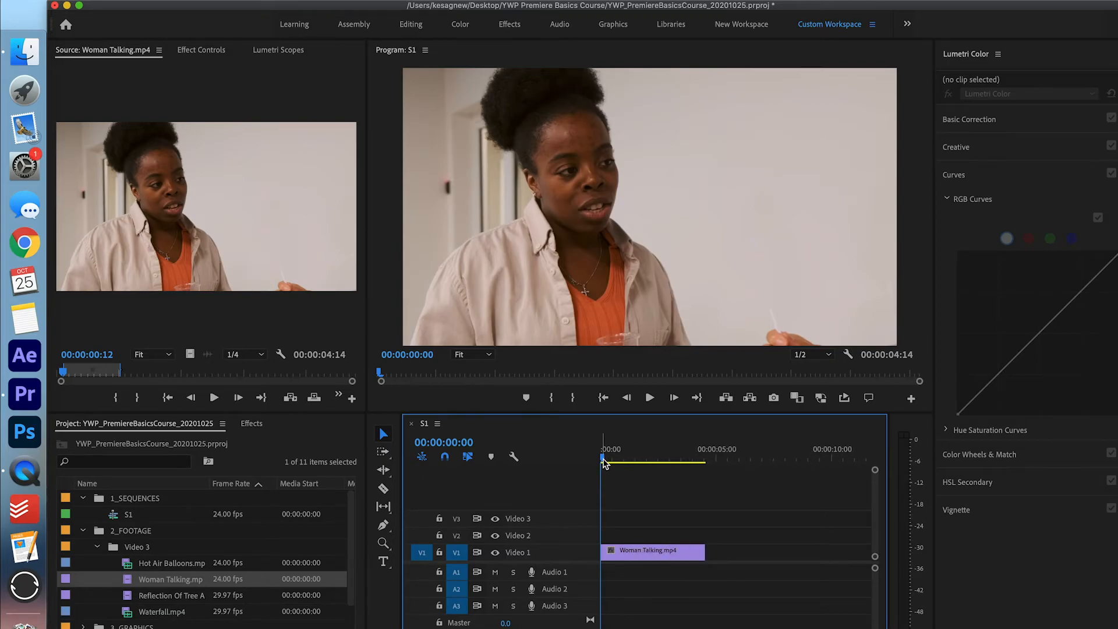
{"action": "left_click_drag", "start_coordinate": [606, 464], "coordinate": [702, 470]}
{"action": "key", "text": "Home"}
Zoom the S1 timeline out and in to view the Woman Talking.mp4 clip at different scales.
{"action": "key", "text": "minus"}
{"action": "key", "text": "minus"}
{"action": "key", "text": "minus"}
{"action": "key", "text": "equal"}
{"action": "key", "text": "equal"}
{"action": "key", "text": "equal"}
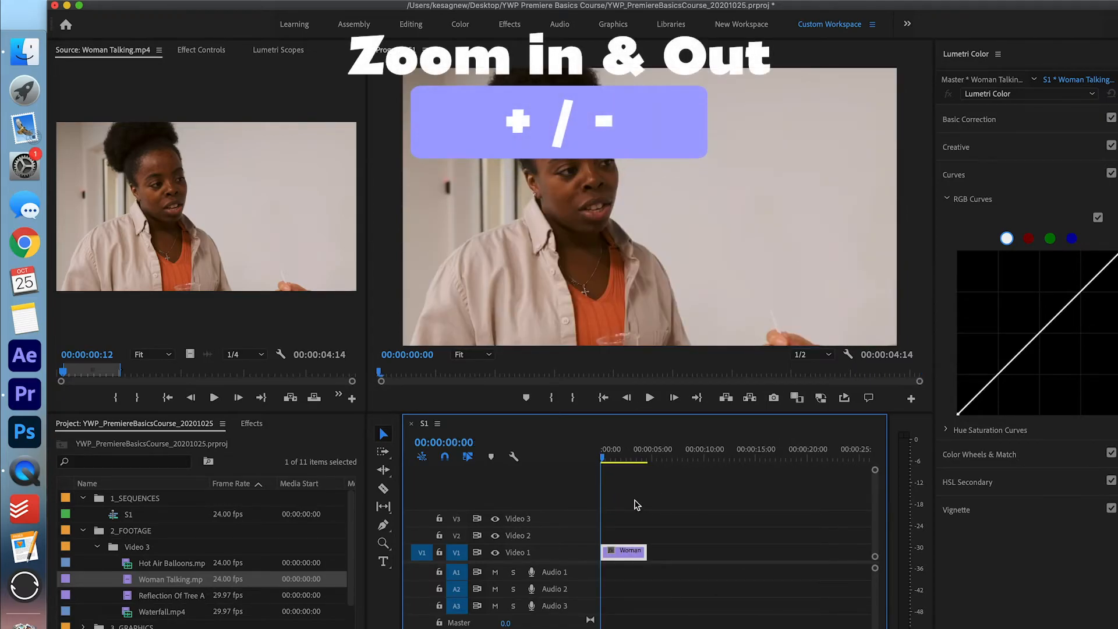
{"action": "key", "text": "equal"}
{"action": "key", "text": "equal"}
{"action": "key", "text": "minus"}
{"action": "key", "text": "minus"}
{"action": "key", "text": "minus"}
{"action": "key", "text": "equal"}
{"action": "key", "text": "equal"}
{"action": "key", "text": "minus"}
{"action": "key", "text": "minus"}
{"action": "key", "text": "minus"}
{"action": "left_click_drag", "start_coordinate": [603, 628], "coordinate": [665, 593]}
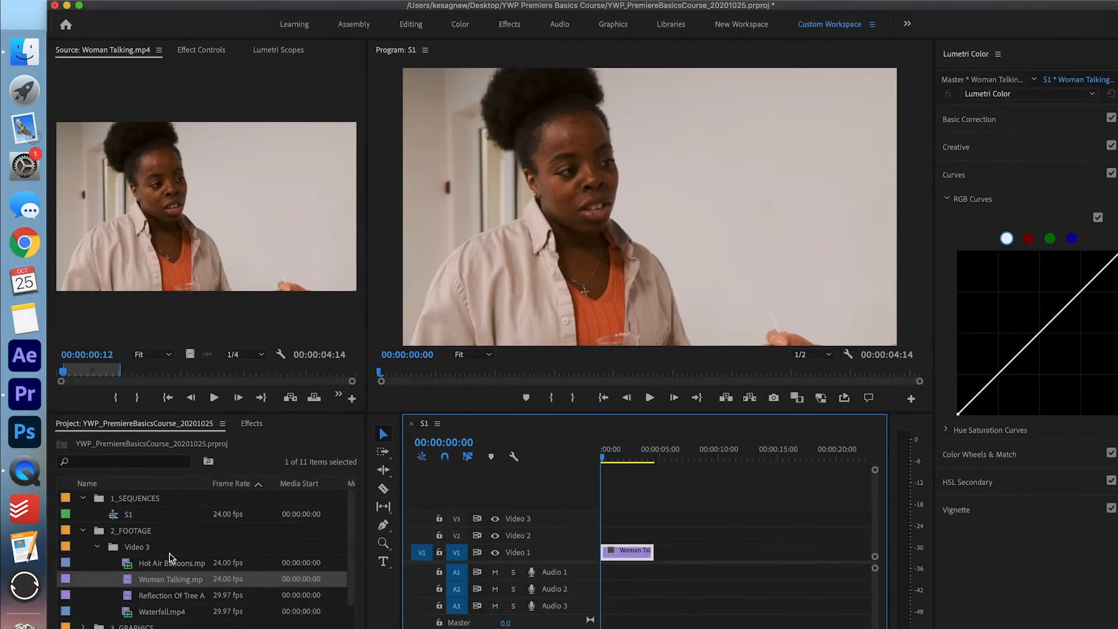
Load Hot Air Balloons.mp4 as the source clip and mark its In point at 00:00:02:14 and Out point at 00:00:11:08.
{"action": "double_click", "coordinate": [171, 564]}
{"action": "left_click_drag", "start_coordinate": [65, 371], "coordinate": [97, 380]}
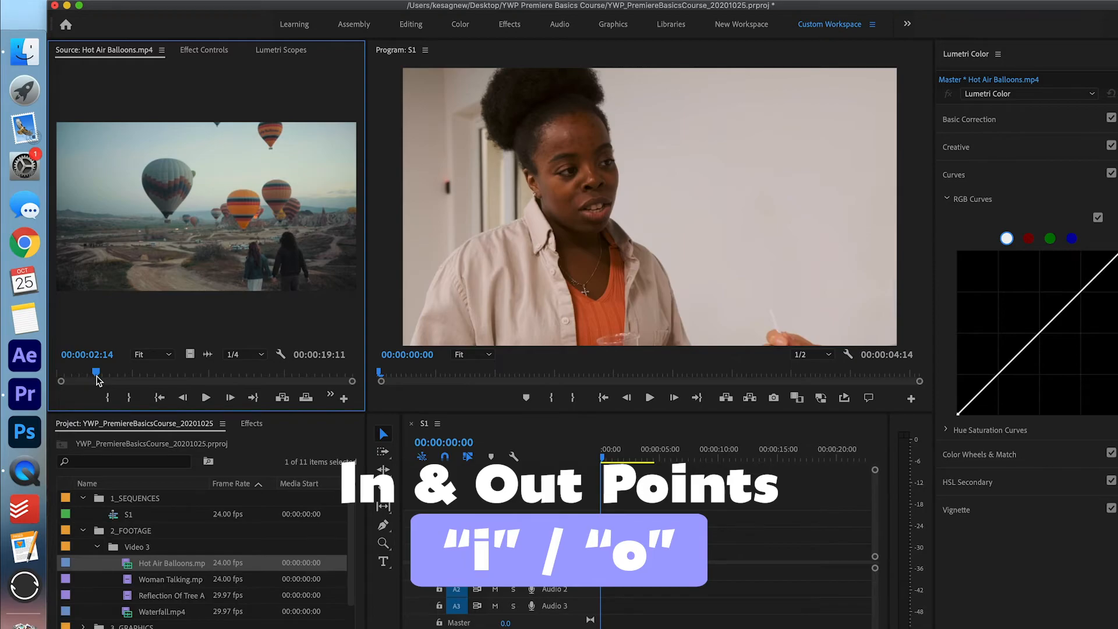
{"action": "key", "text": "i"}
{"action": "left_click_drag", "start_coordinate": [96, 380], "coordinate": [232, 379]}
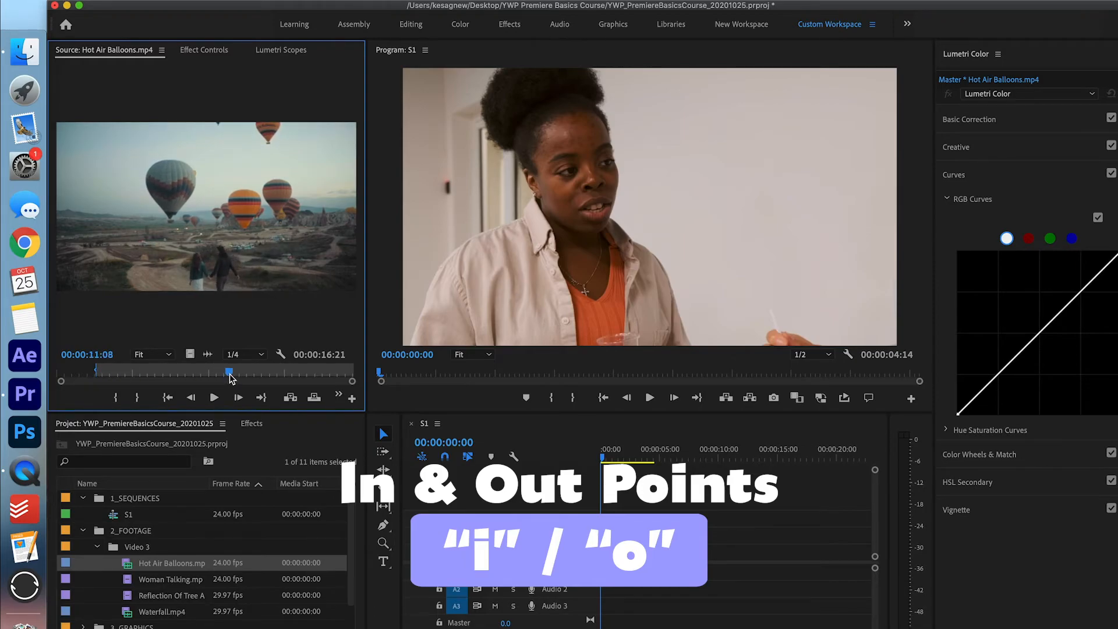
{"action": "key", "text": "o"}
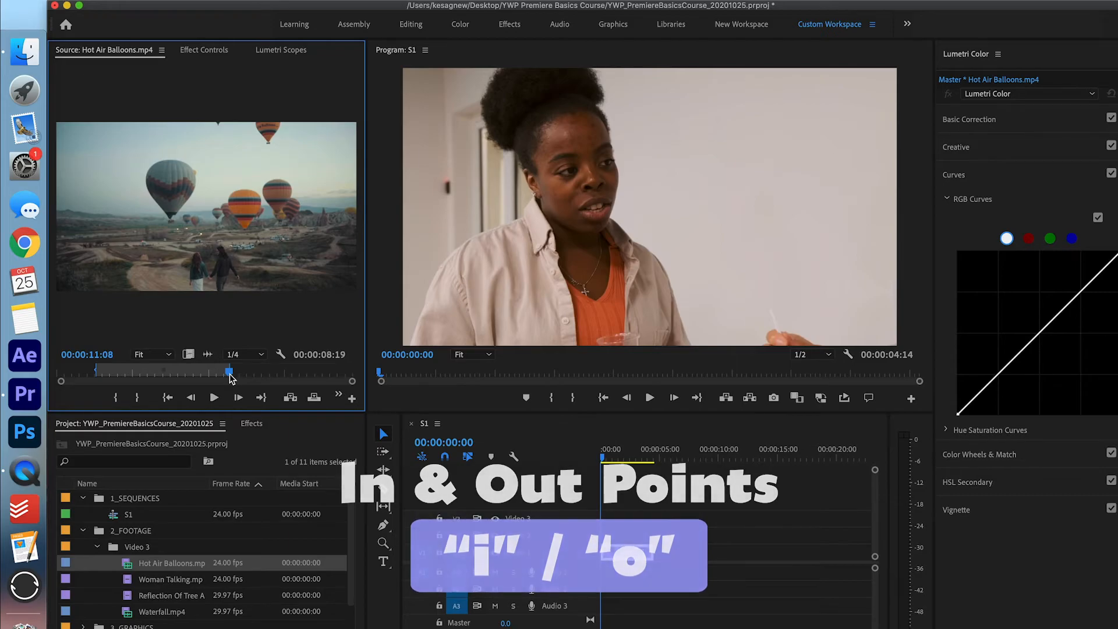
Place the marked section of Hot Air Balloons.mp4 with its audio after Woman Talking.mp4 in S1, and delete it.
{"action": "left_click_drag", "start_coordinate": [174, 566], "coordinate": [669, 558]}
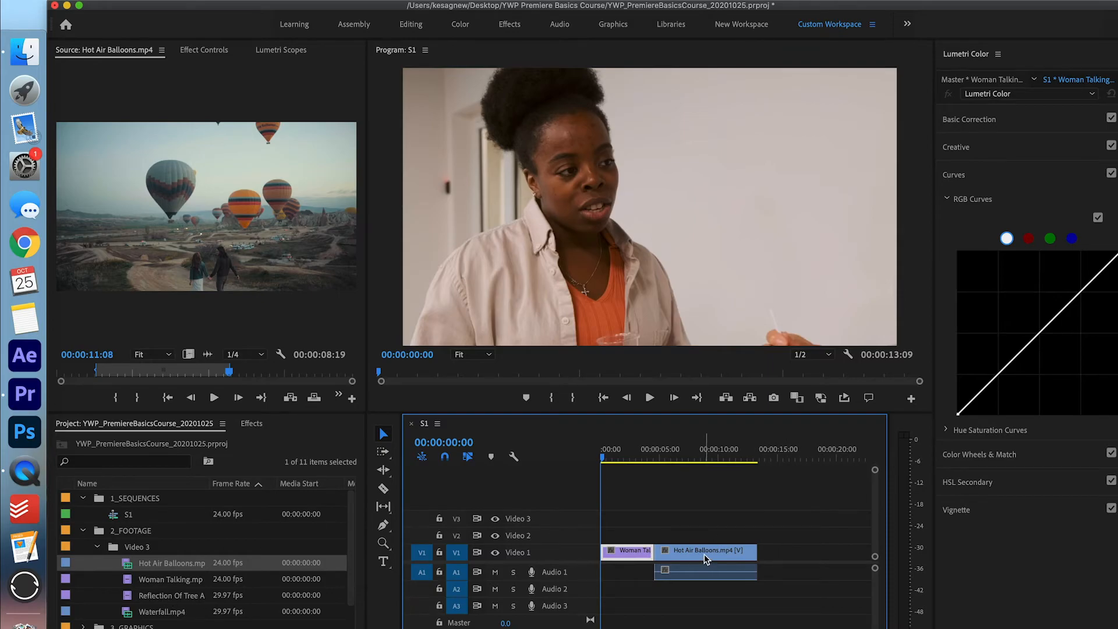
{"action": "left_click", "coordinate": [718, 566]}
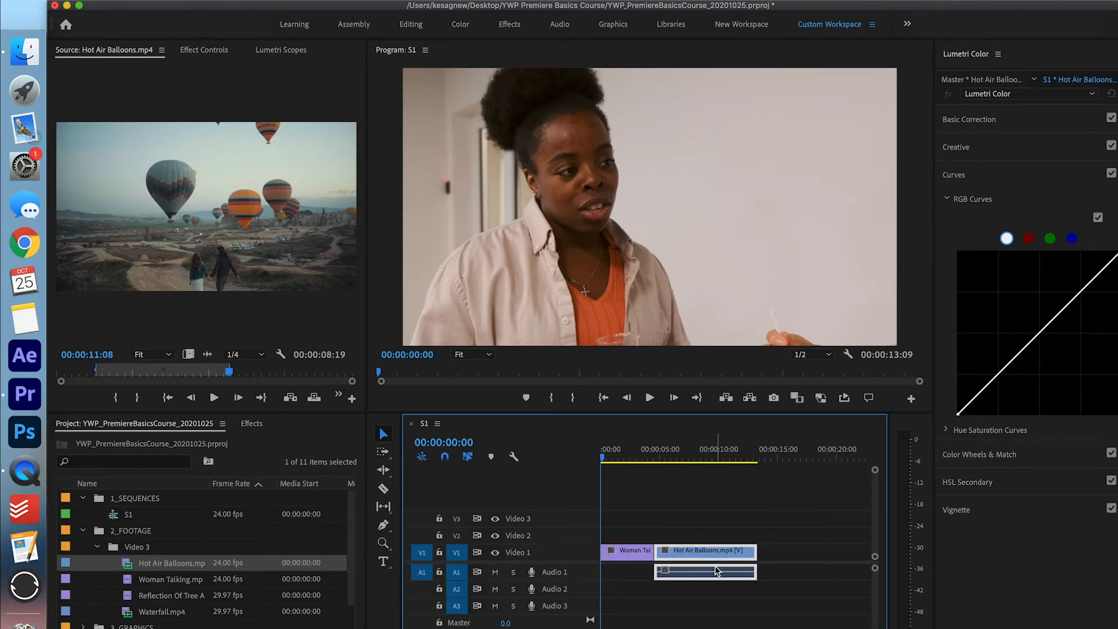
{"action": "key", "text": "Delete"}
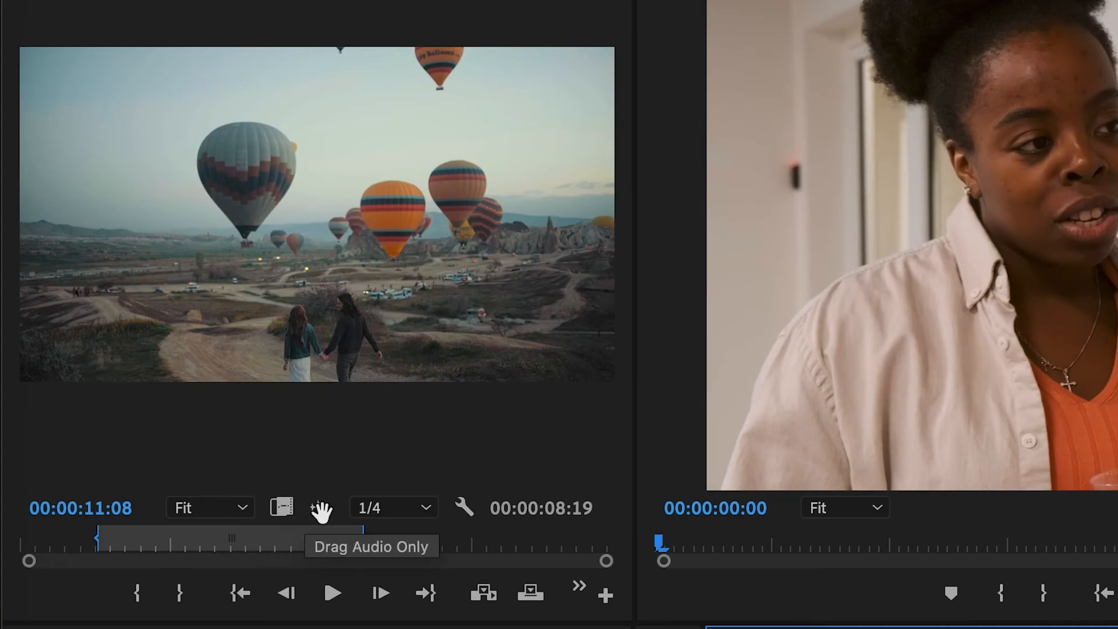
Add only the video, and separately only the audio, of the marked Hot Air Balloons.mp4 section after Woman Talking.mp4, undoing each along with the marks.
{"action": "left_click_drag", "start_coordinate": [282, 507], "coordinate": [667, 559]}
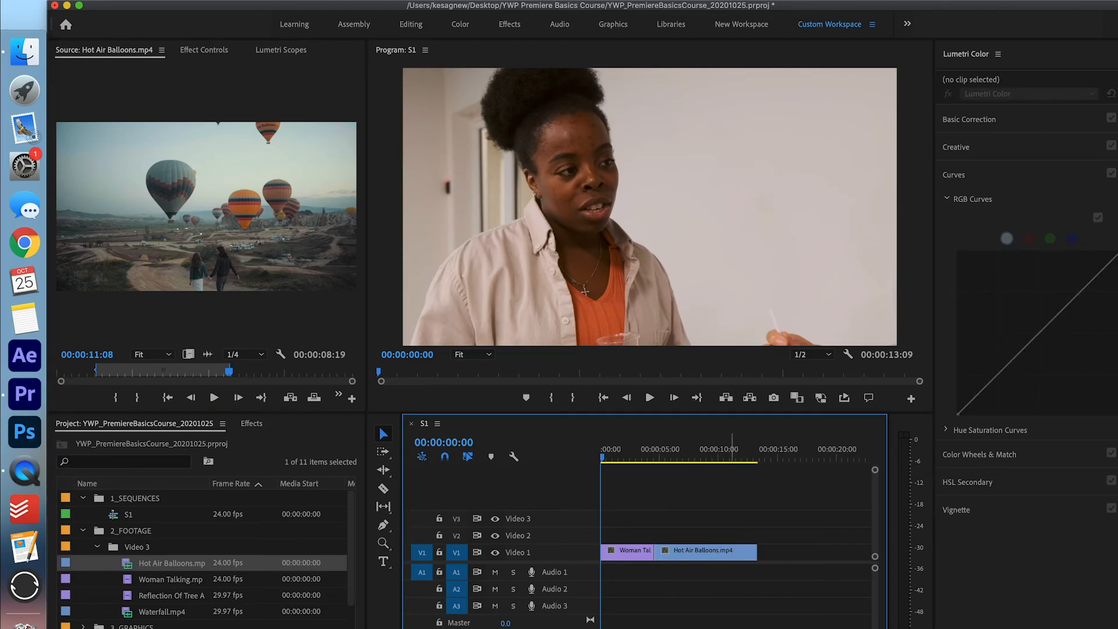
{"action": "key", "text": "cmd+z"}
{"action": "left_click_drag", "start_coordinate": [210, 352], "coordinate": [658, 575]}
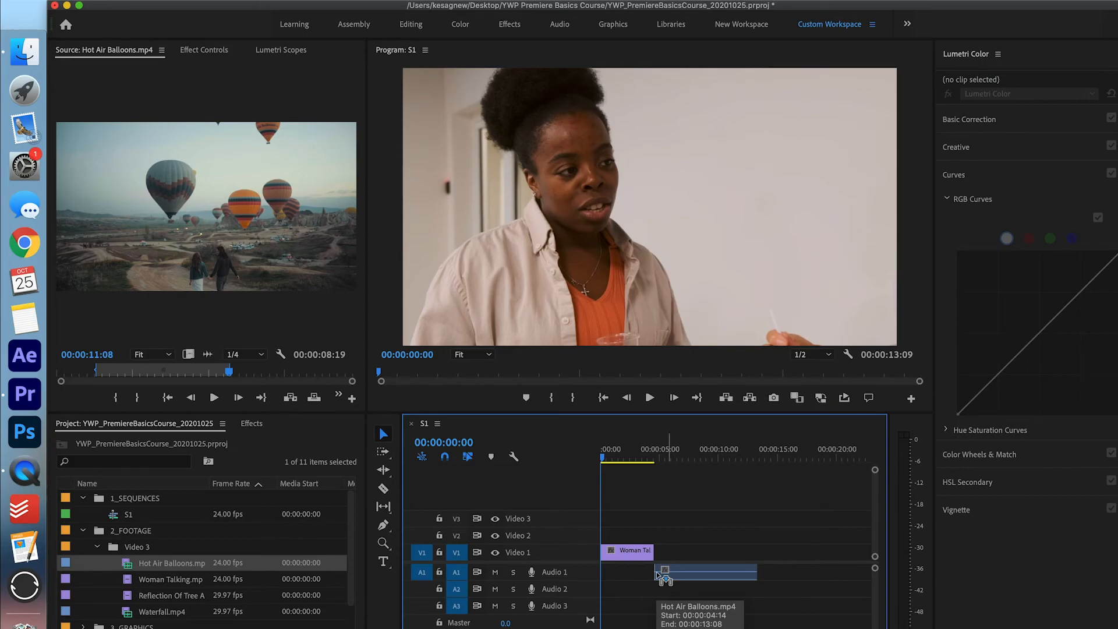
{"action": "key", "text": "super+z"}
{"action": "key", "text": "super+z"}
{"action": "key", "text": "super+z"}
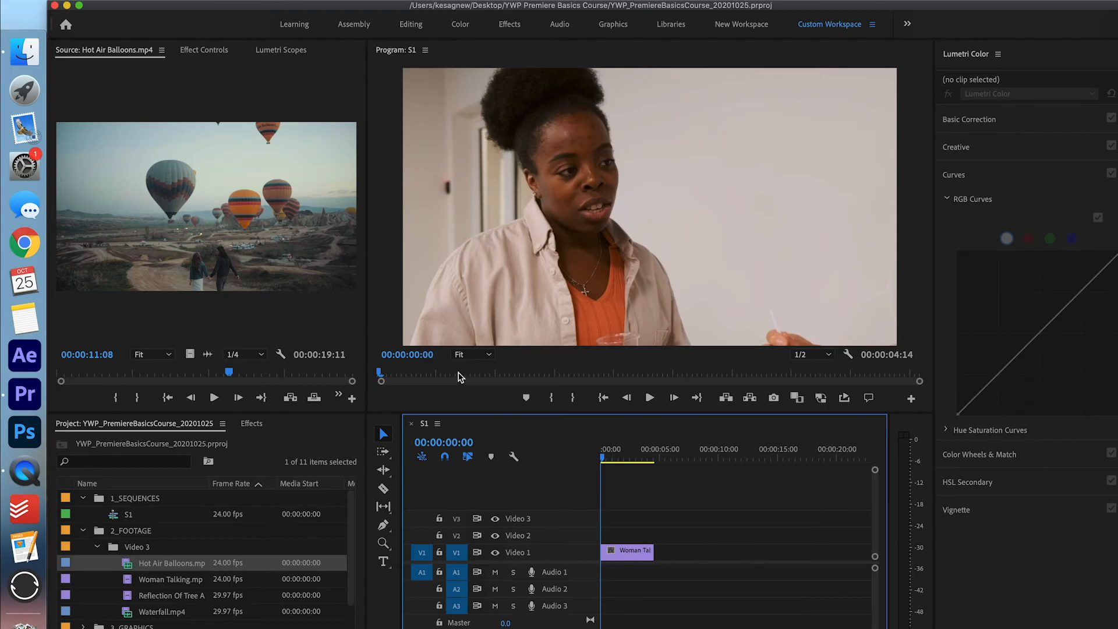
{"action": "left_click", "coordinate": [567, 49]}
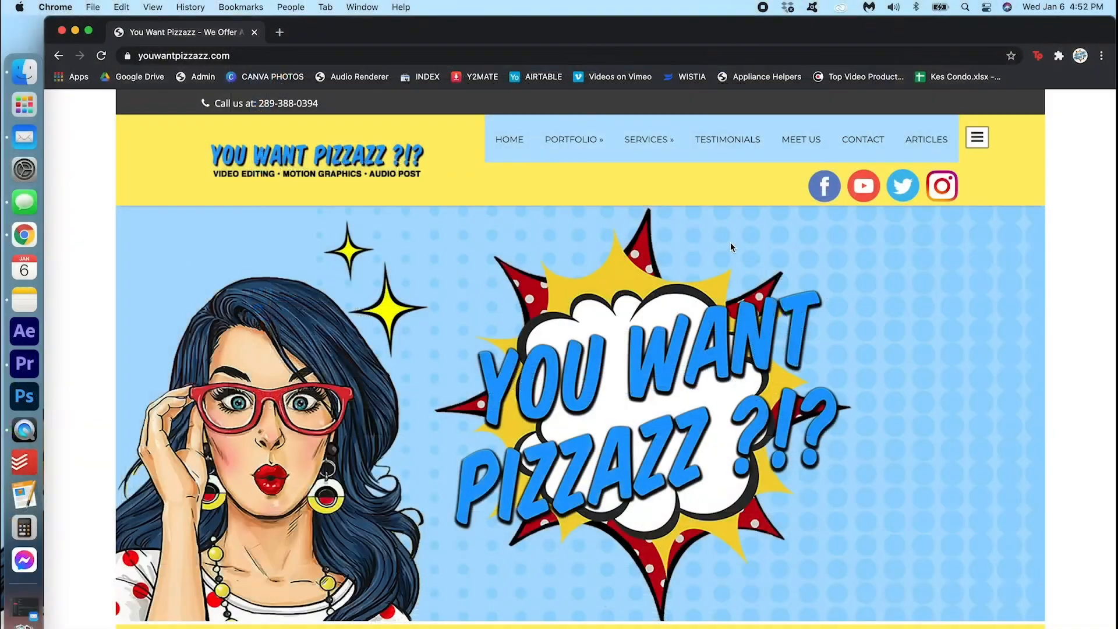
Switch to Chrome and open the Premiere Pro Virtual Tutoring page among the services on youwantpizzazz.com.
{"action": "mouse_move", "coordinate": [649, 139]}
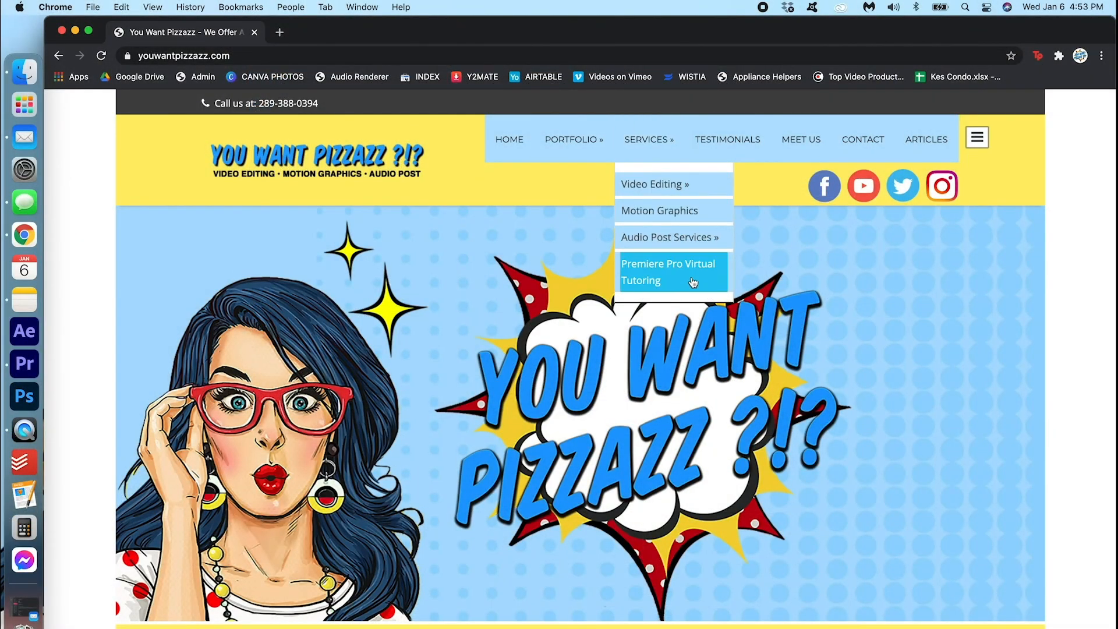
{"action": "left_click", "coordinate": [669, 271]}
{"action": "scroll", "coordinate": [726, 309], "scroll_direction": "down", "scroll_amount": 2}
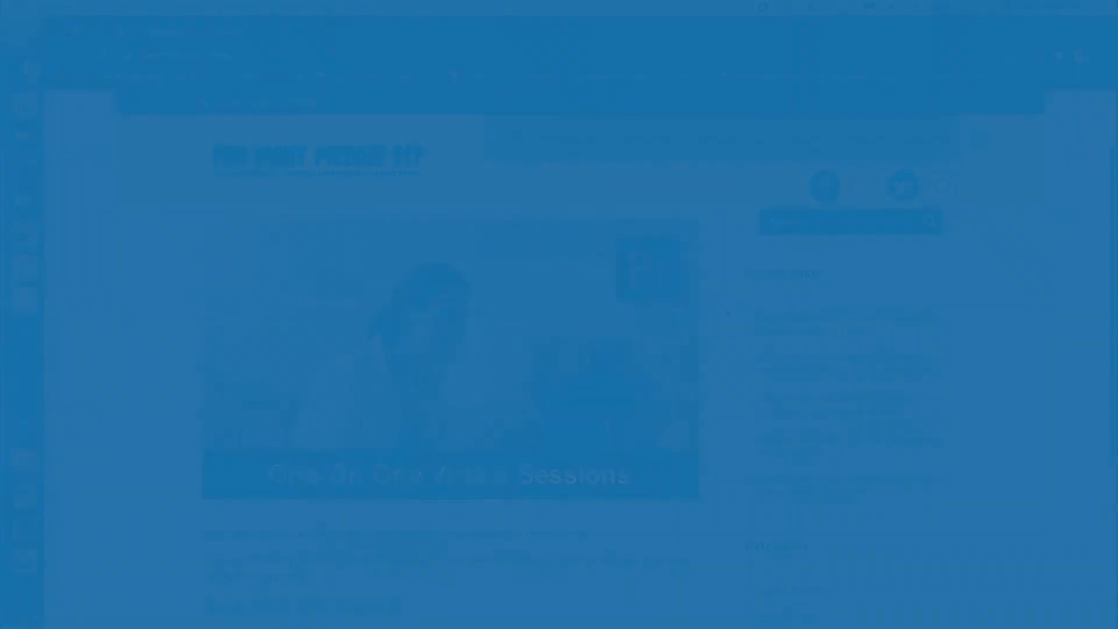